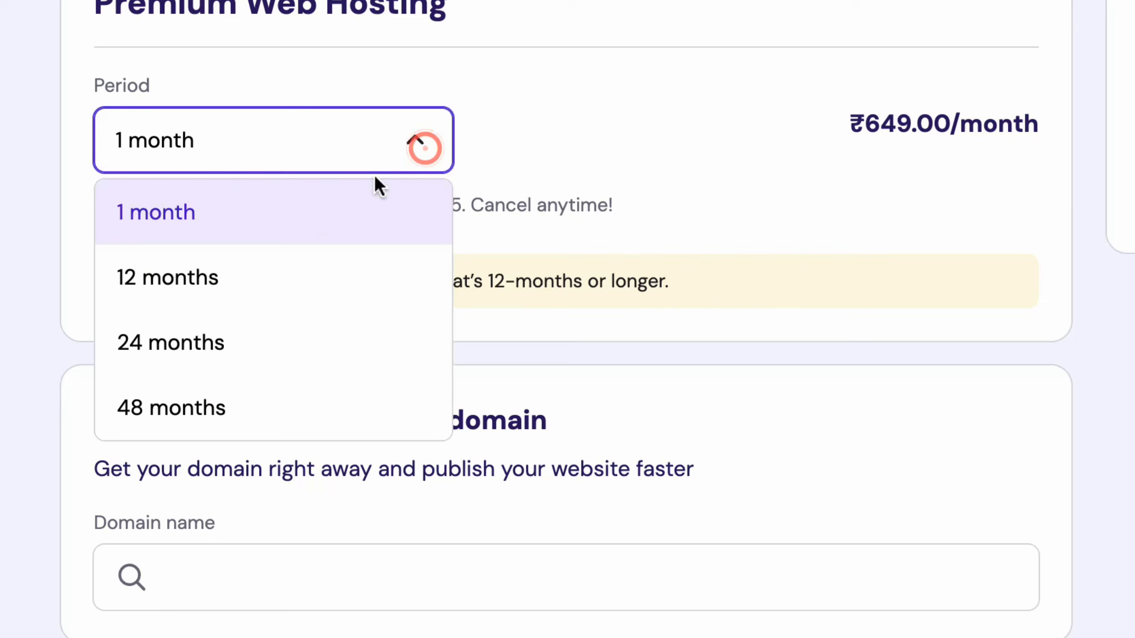
Choose the 12-month hosting period and apply the HELLOTEJAA coupon code
{"action": "left_click", "coordinate": [298, 277]}
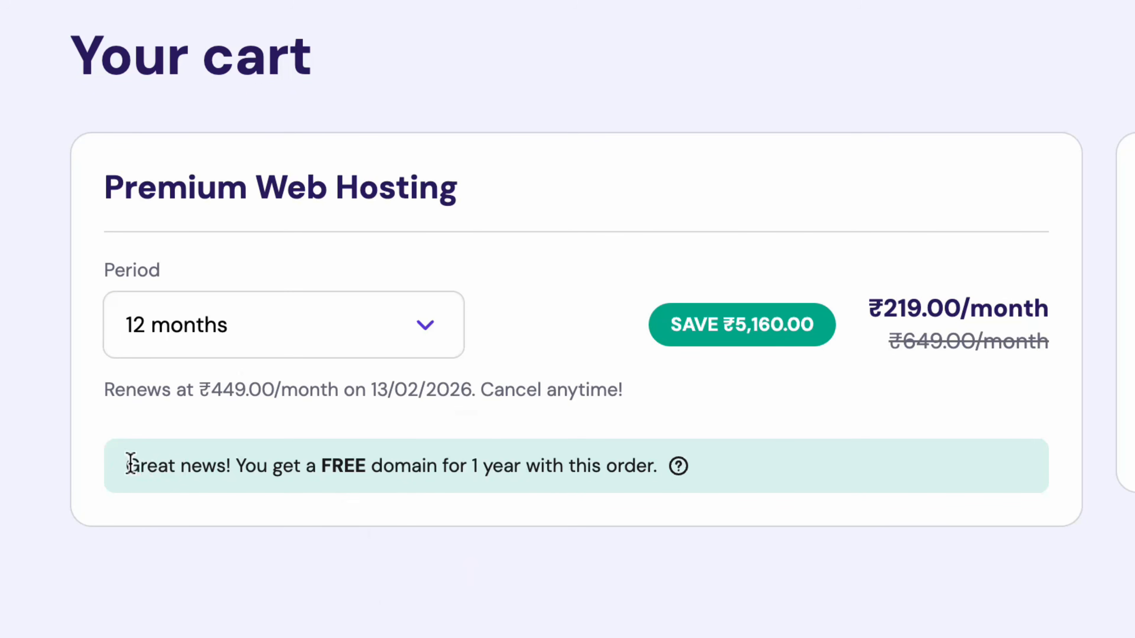
{"action": "left_click_drag", "start_coordinate": [127, 465], "coordinate": [652, 464]}
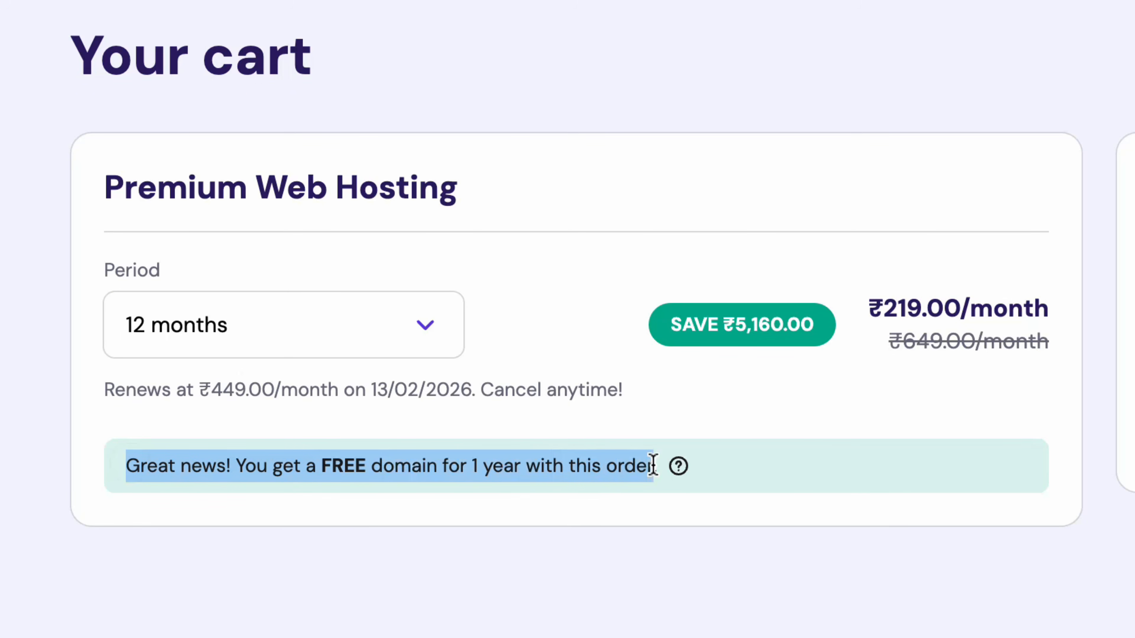
{"action": "left_click", "coordinate": [775, 474]}
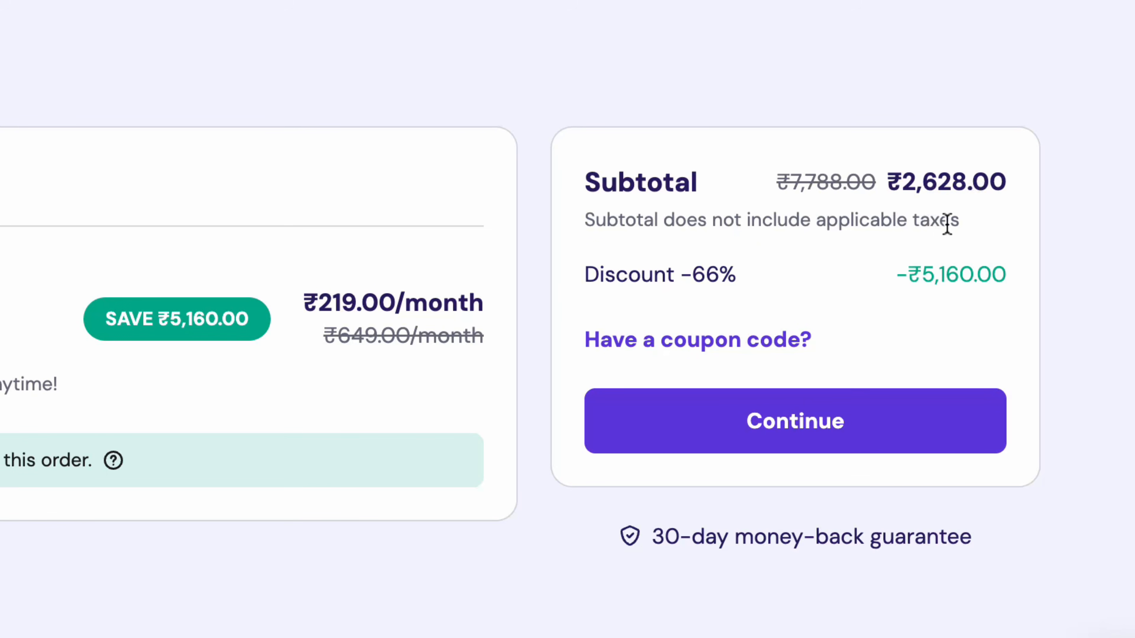
{"action": "left_click", "coordinate": [804, 341]}
{"action": "left_click", "coordinate": [824, 471]}
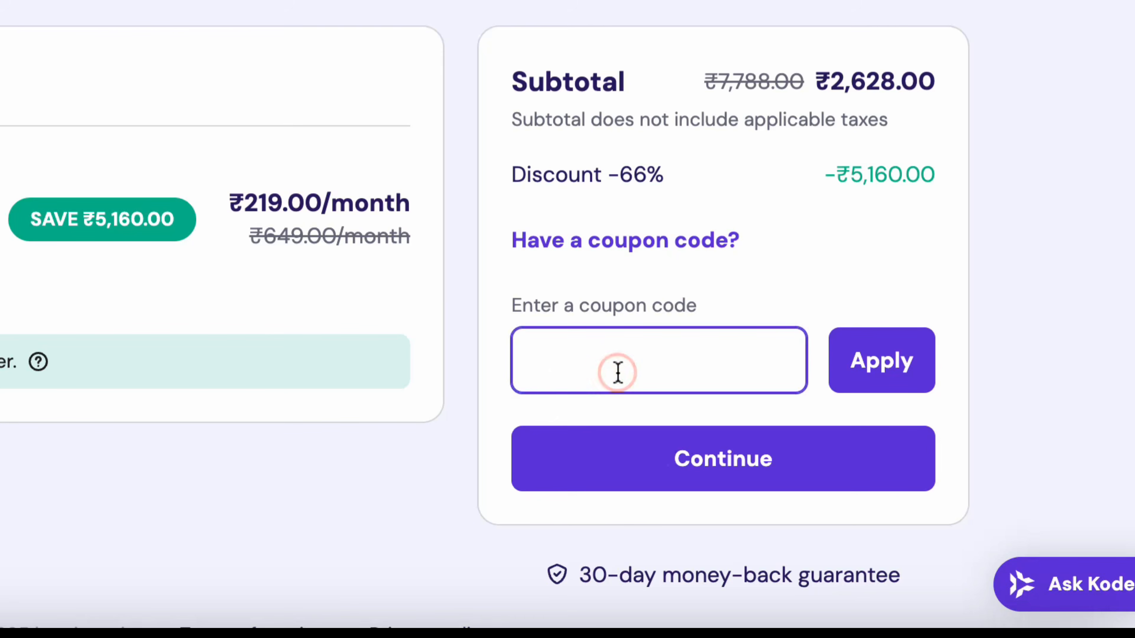
{"action": "type", "text": "HELLOTEJAA"}
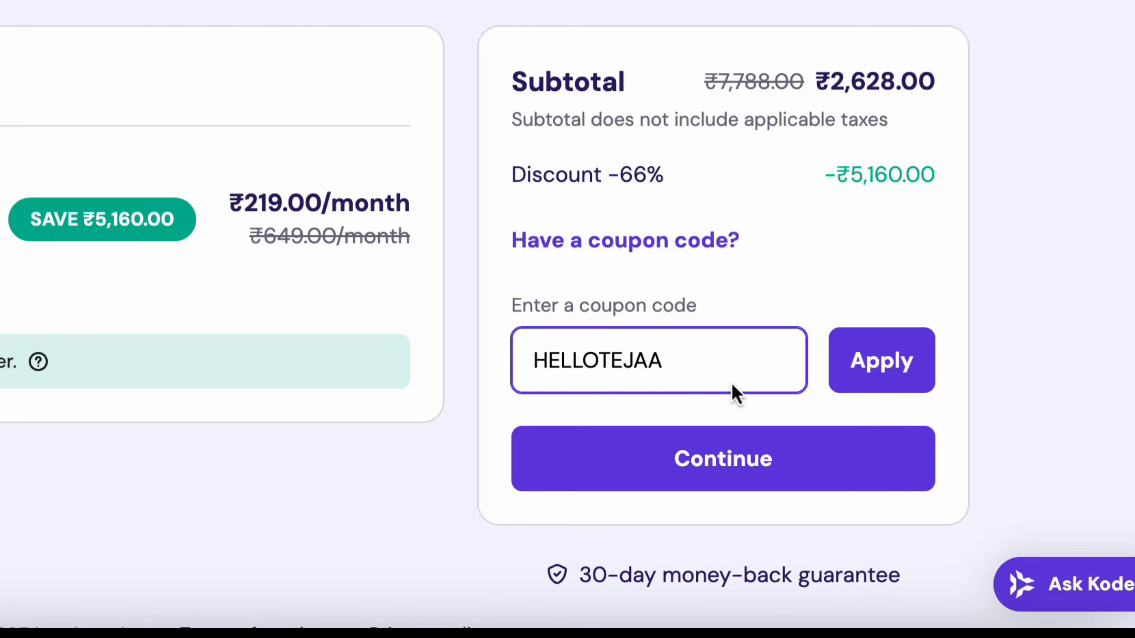
{"action": "left_click", "coordinate": [864, 377]}
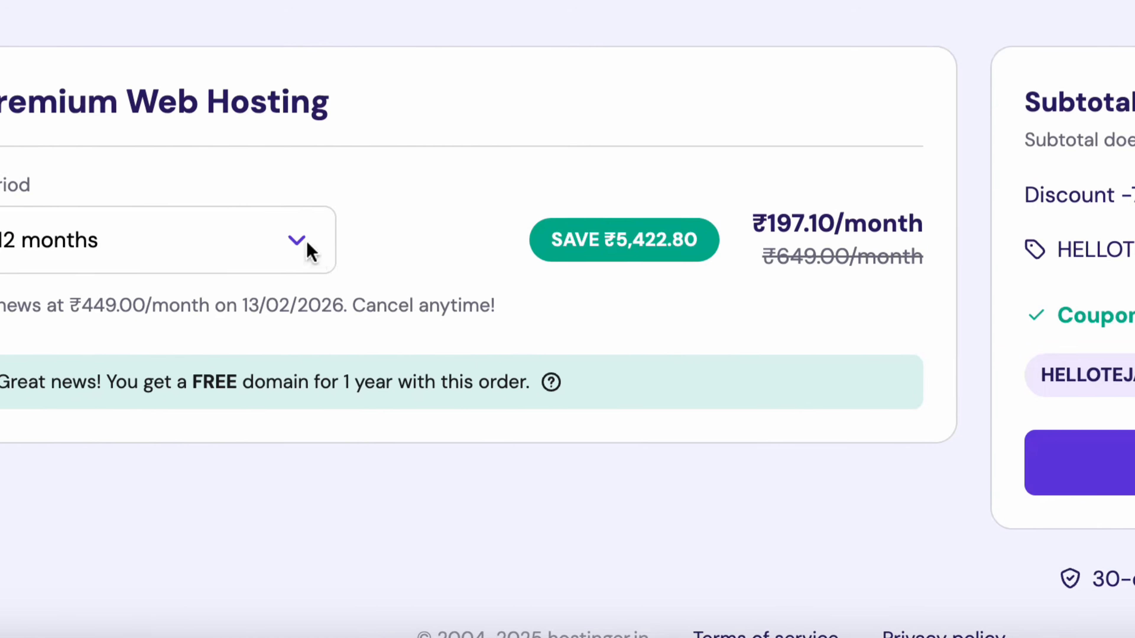
Switch the plan to 48 months and remove the HELLOTEJAA coupon
{"action": "left_click", "coordinate": [296, 239]}
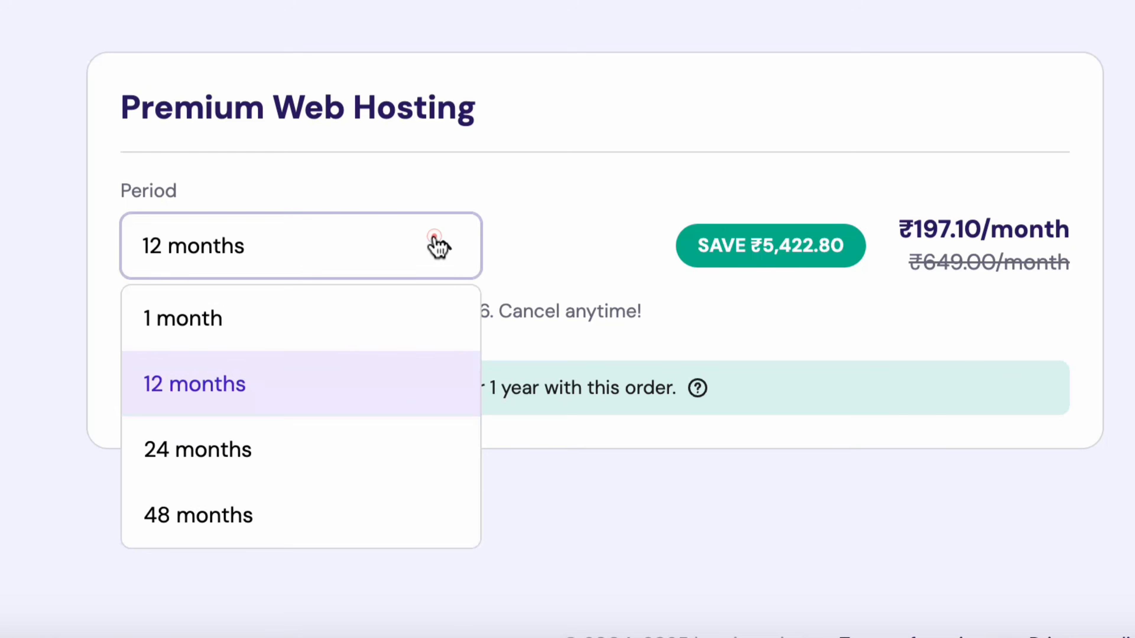
{"action": "left_click", "coordinate": [248, 511]}
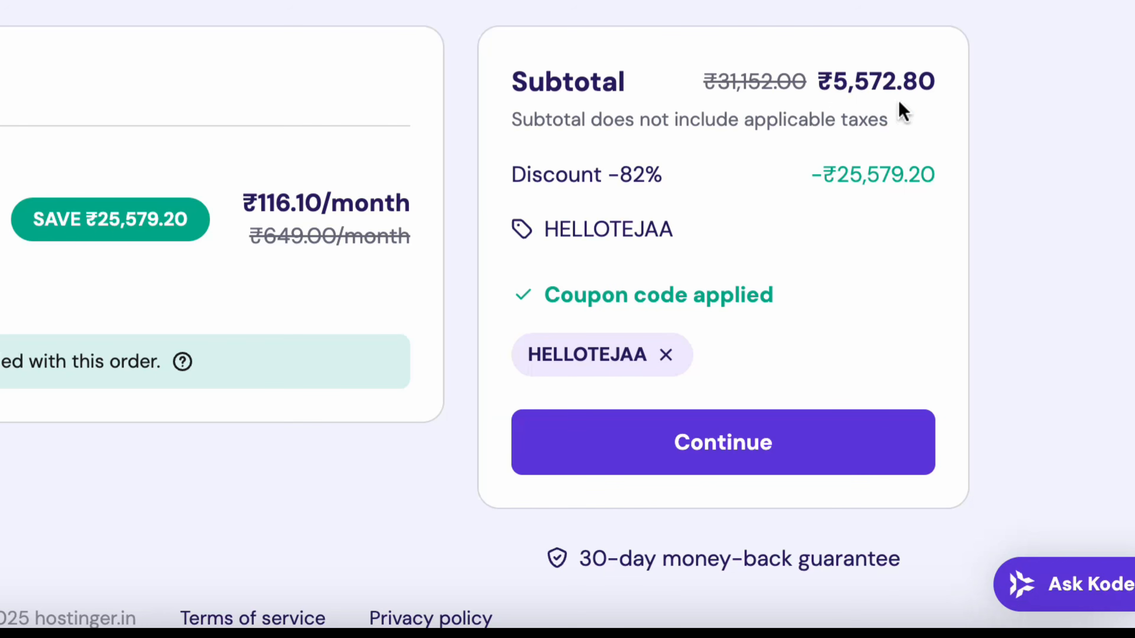
{"action": "left_click", "coordinate": [666, 354]}
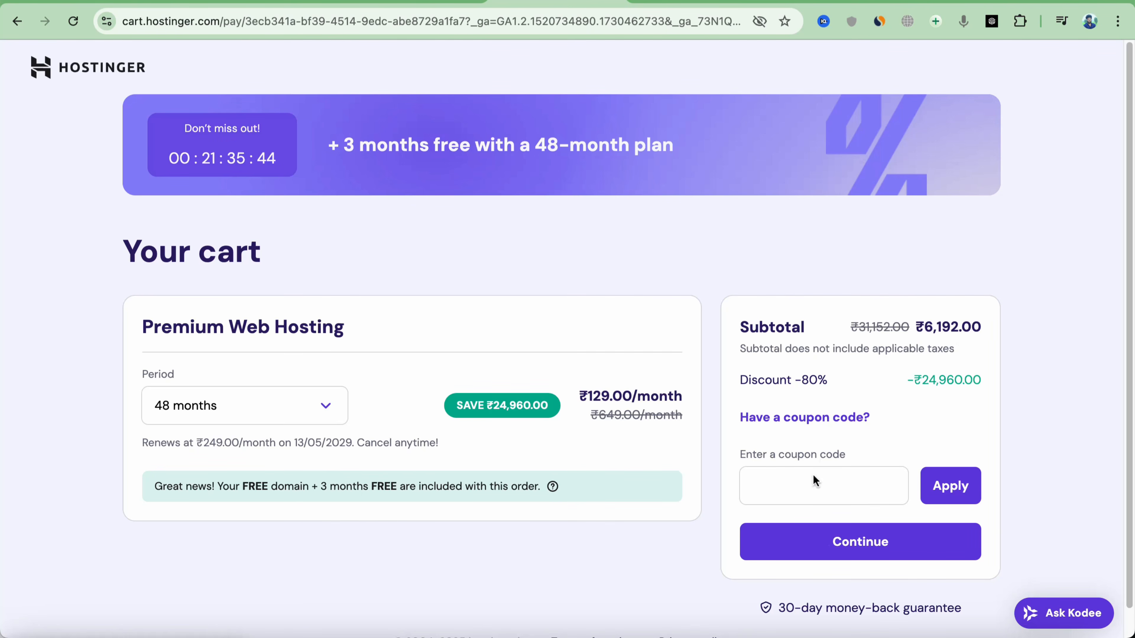
Reapply the HELLOTEJAA coupon and proceed from the cart to the billing address form
{"action": "left_click", "coordinate": [811, 481]}
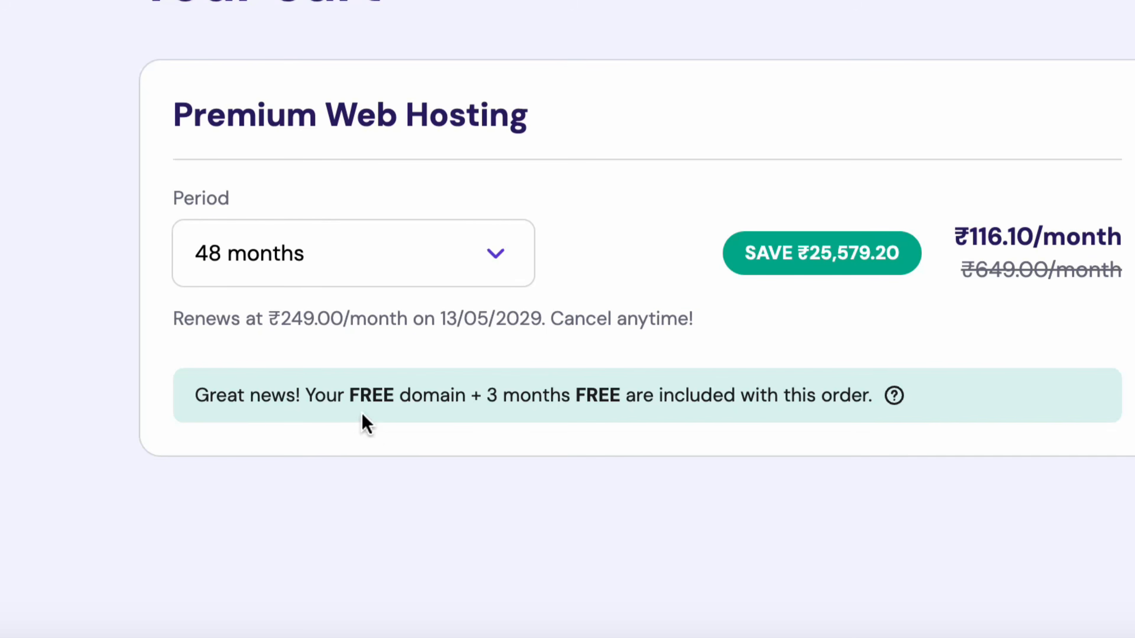
{"action": "left_click_drag", "start_coordinate": [350, 395], "coordinate": [1010, 402]}
{"action": "left_click", "coordinate": [560, 397]}
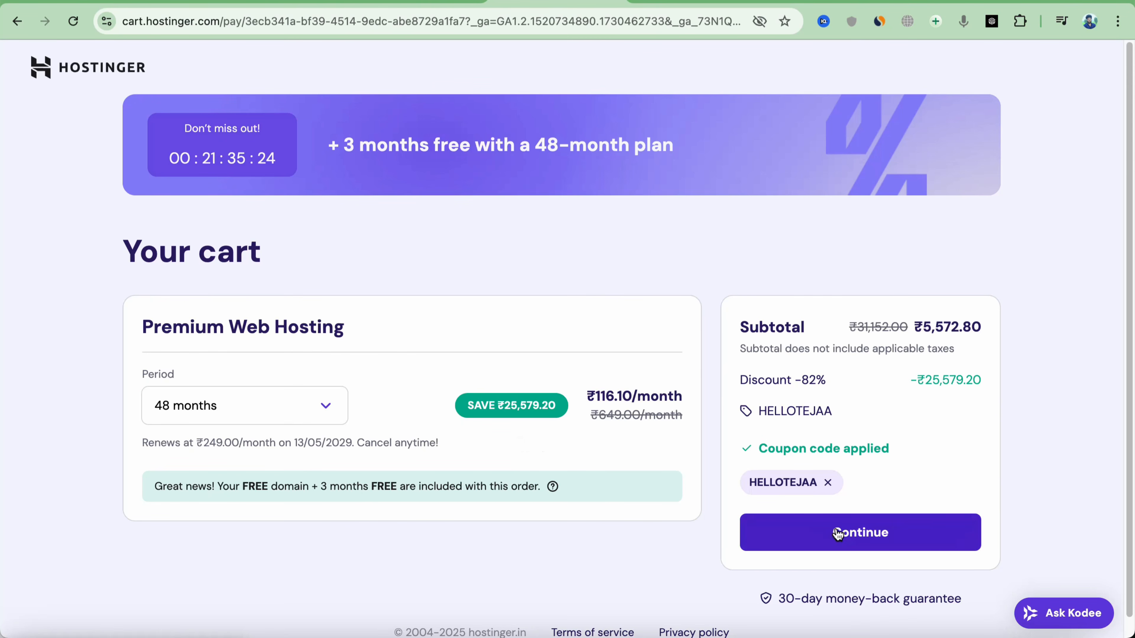
{"action": "left_click", "coordinate": [837, 532]}
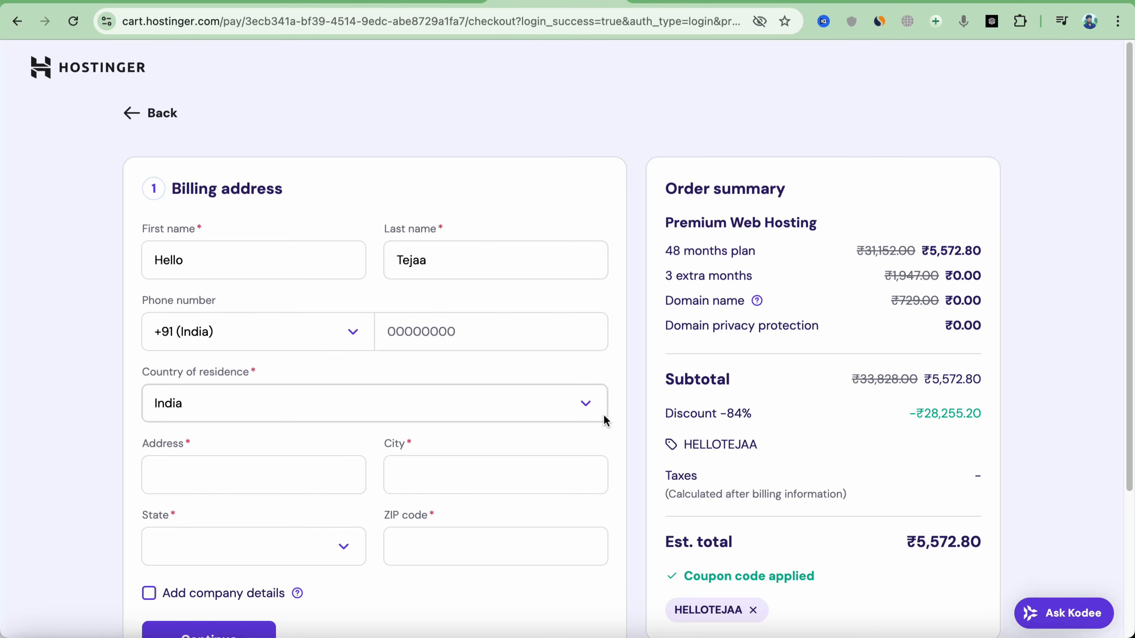
Submit the billing address details to reach the payment method step
{"action": "scroll", "coordinate": [601, 409], "scroll_direction": "down", "scroll_amount": 1}
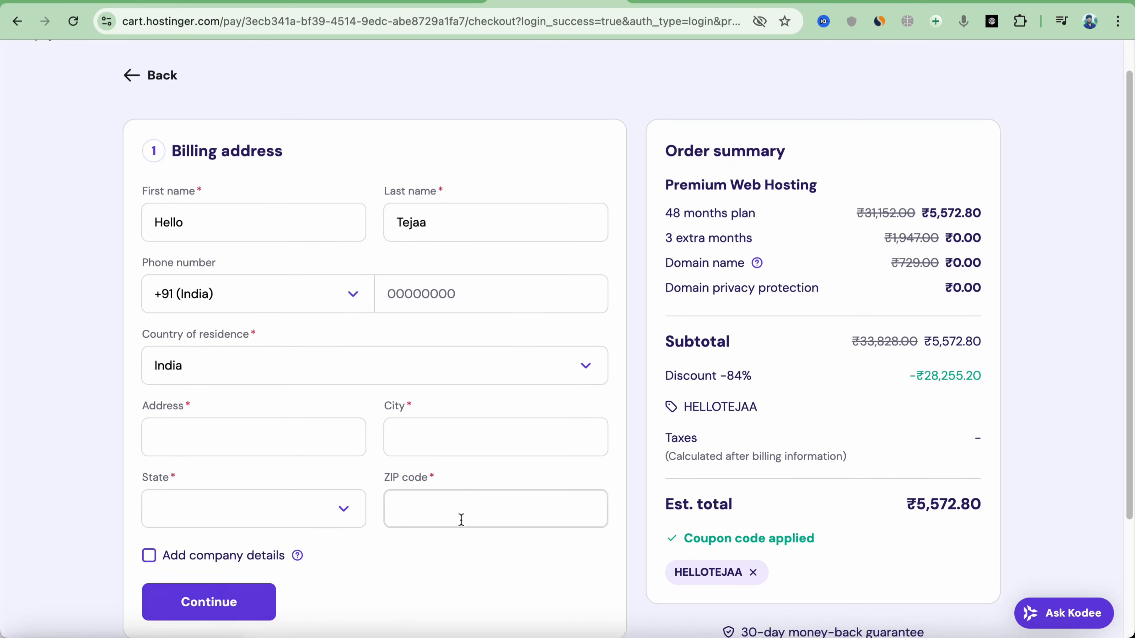
{"action": "scroll", "coordinate": [462, 523], "scroll_direction": "down", "scroll_amount": 1}
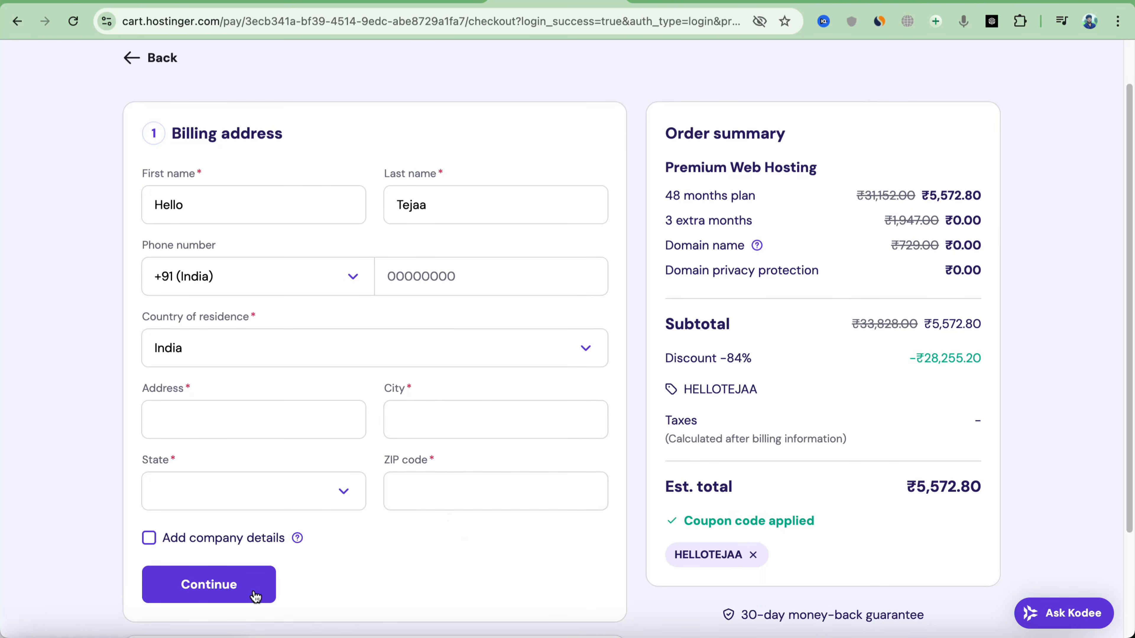
{"action": "left_click", "coordinate": [228, 583]}
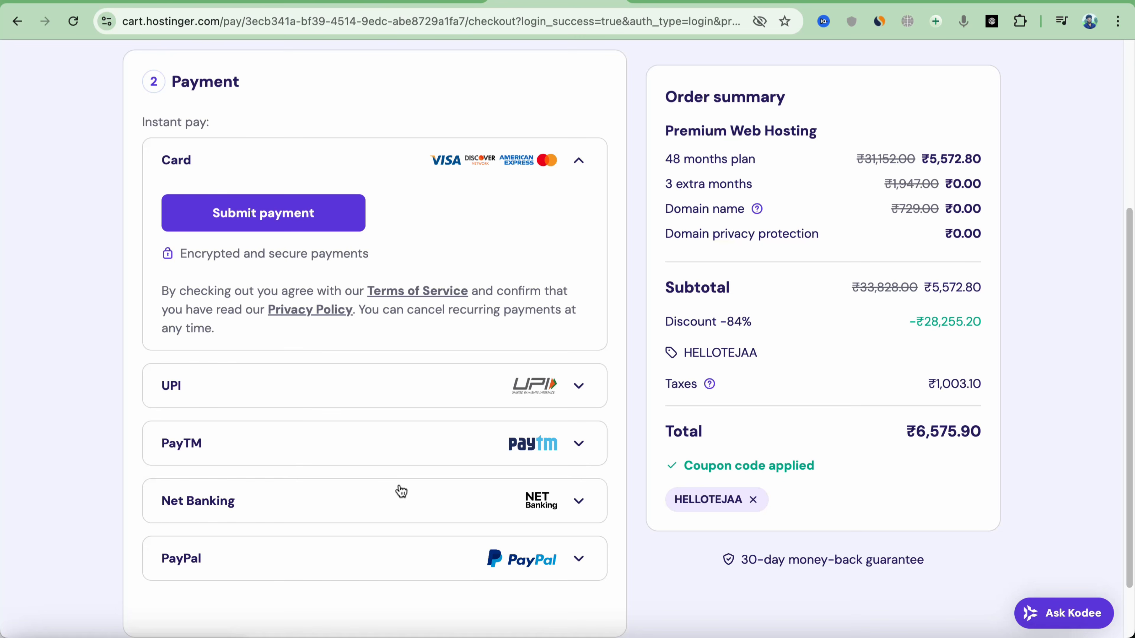
Choose UPI, review the total and ₹1,003.10 tax, and submit the payment
{"action": "left_click", "coordinate": [580, 386]}
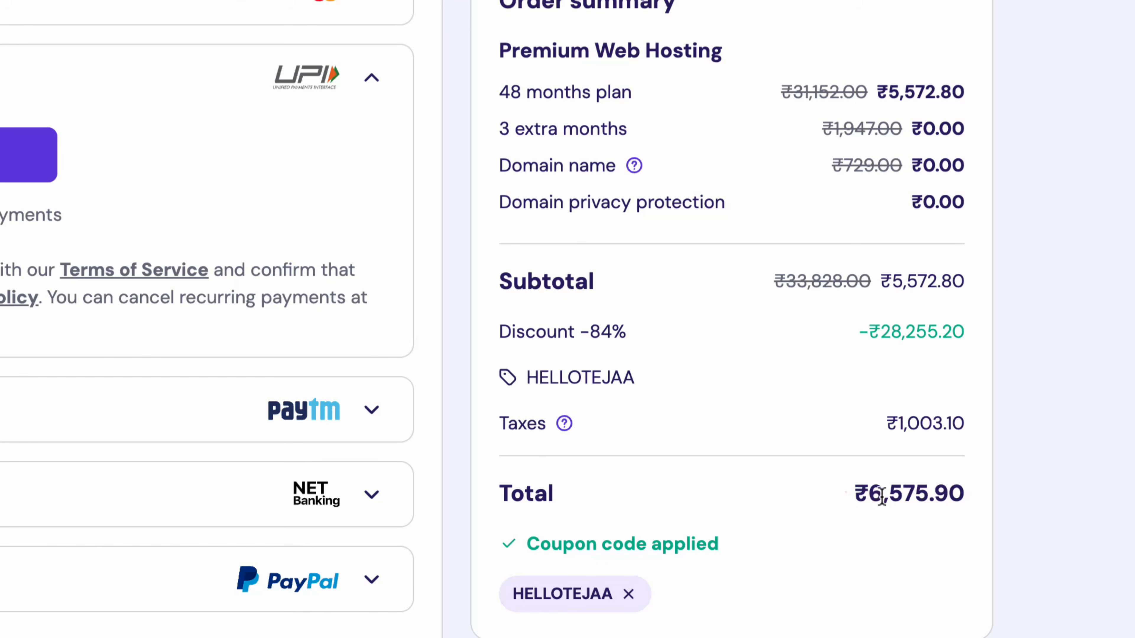
{"action": "left_click_drag", "start_coordinate": [901, 424], "coordinate": [983, 440]}
{"action": "left_click", "coordinate": [959, 550]}
{"action": "left_click_drag", "start_coordinate": [873, 423], "coordinate": [981, 417]}
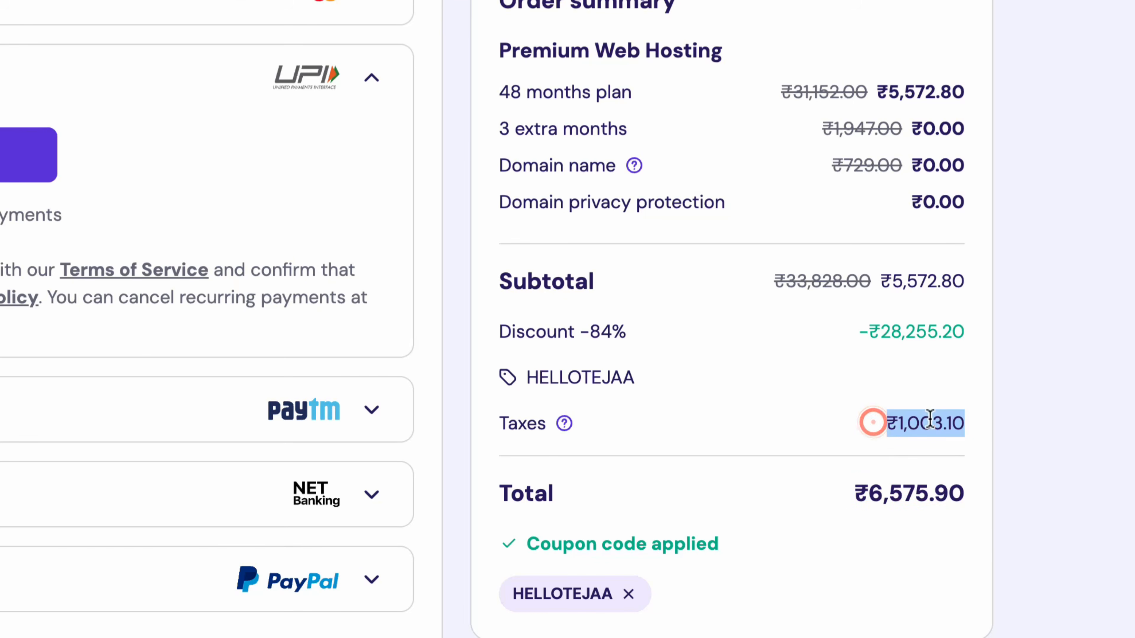
{"action": "left_click", "coordinate": [854, 400]}
{"action": "left_click", "coordinate": [314, 212]}
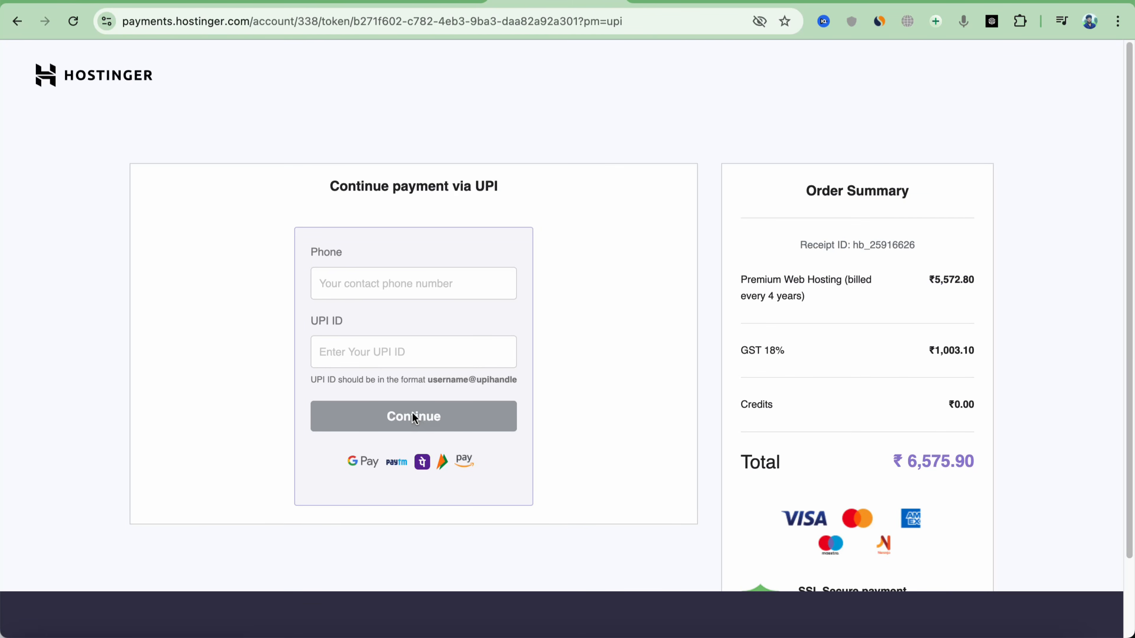
Check the ₹6,575.90 order total on the UPI payment page
{"action": "left_click_drag", "start_coordinate": [880, 450], "coordinate": [980, 470]}
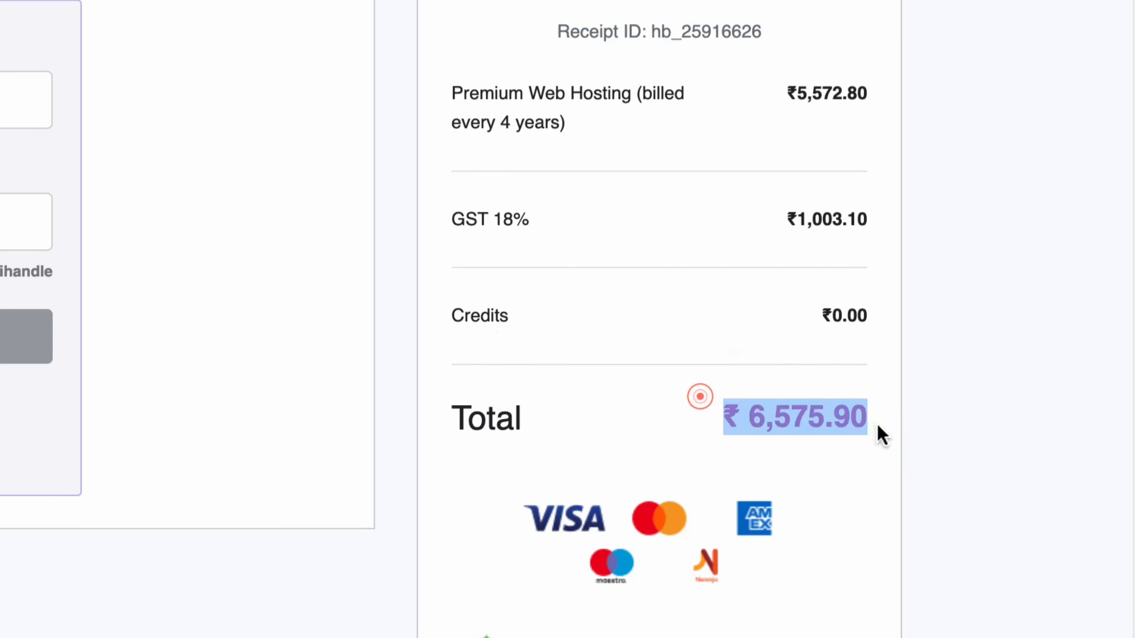
{"action": "left_click", "coordinate": [864, 442]}
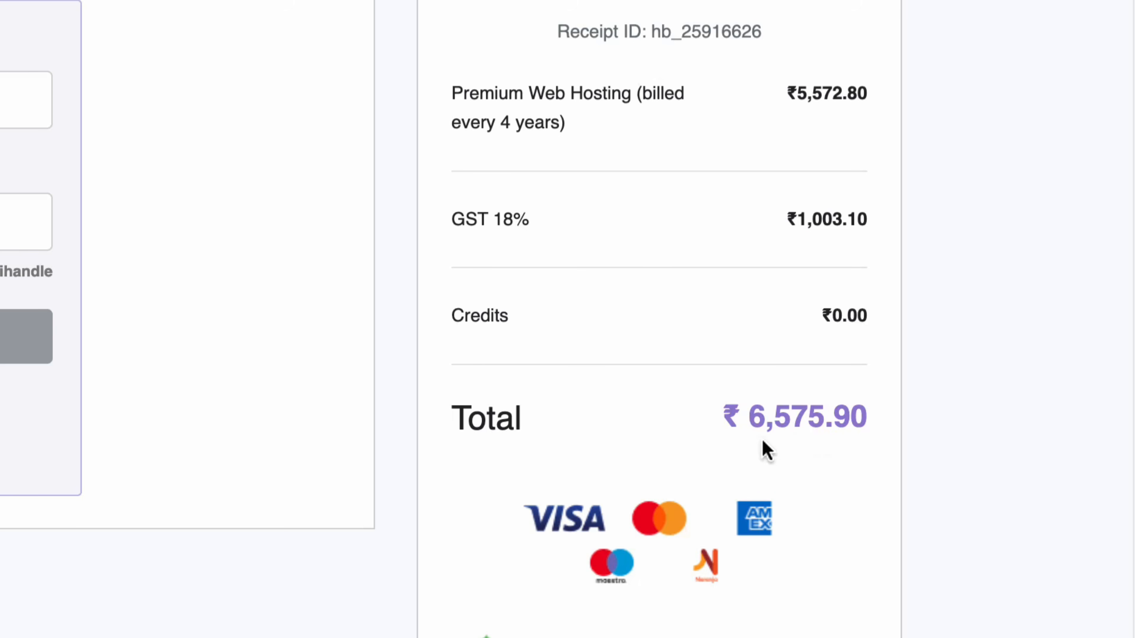
{"action": "left_click_drag", "start_coordinate": [700, 415], "coordinate": [912, 433]}
{"action": "left_click", "coordinate": [846, 467]}
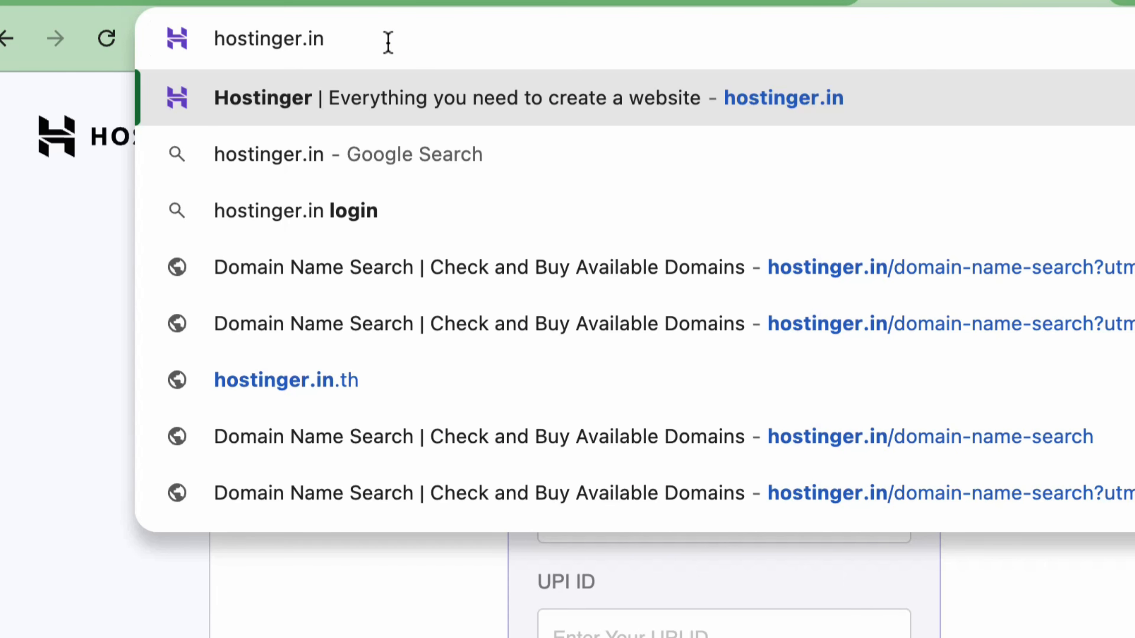
Go to hostinger.in, log in, and open the Websites list from the sidebar
{"action": "key", "text": "Return"}
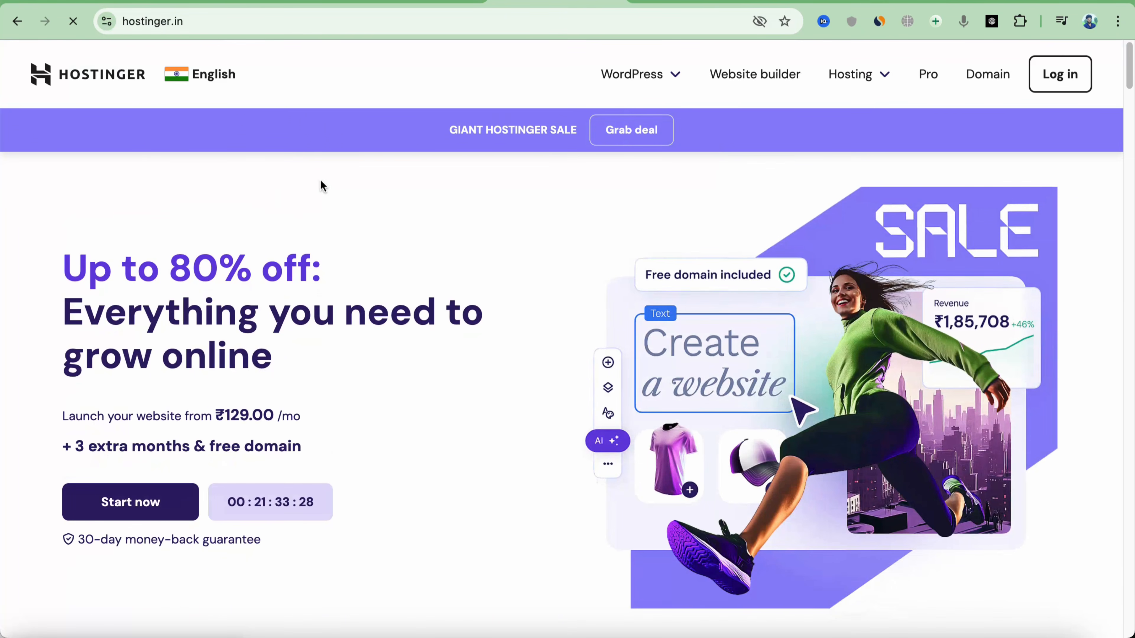
{"action": "left_click", "coordinate": [1063, 79]}
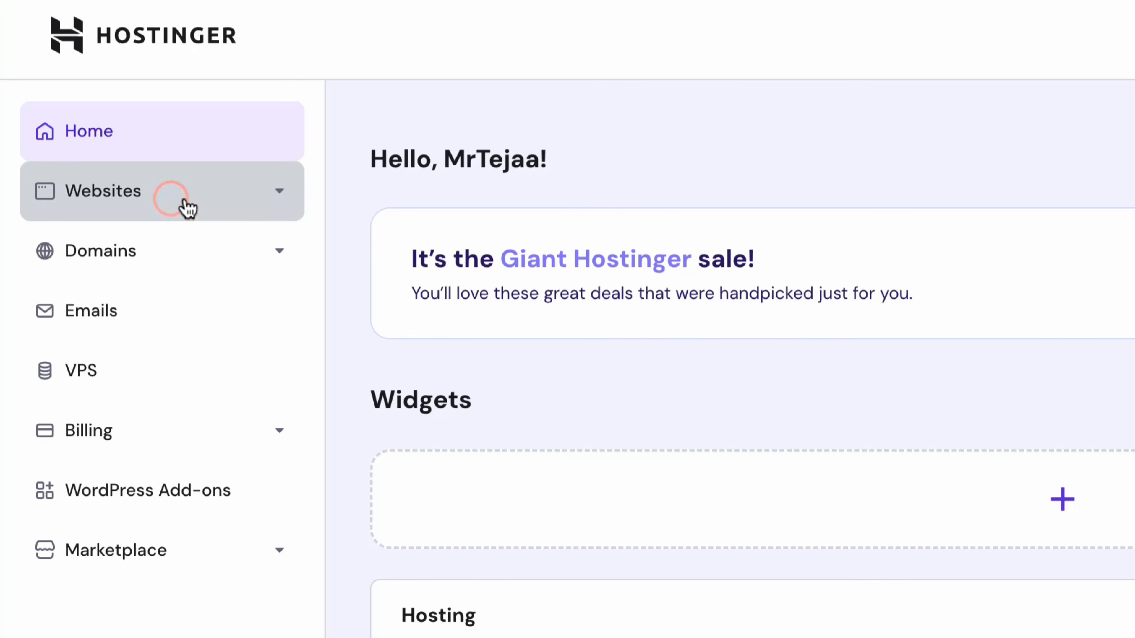
{"action": "left_click", "coordinate": [168, 199]}
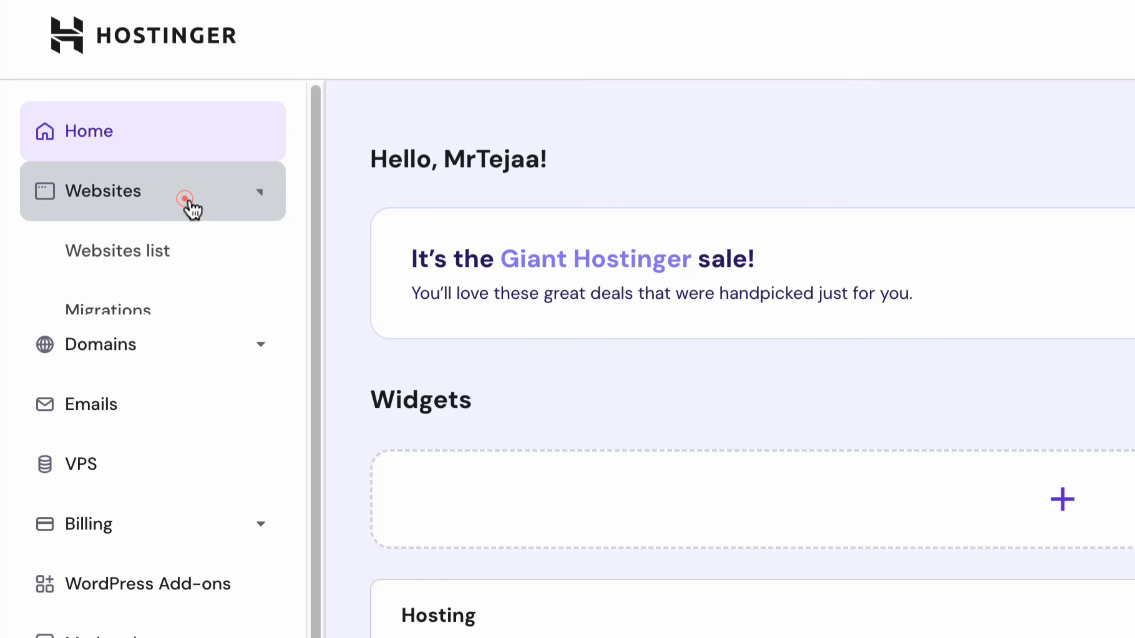
{"action": "left_click", "coordinate": [162, 249]}
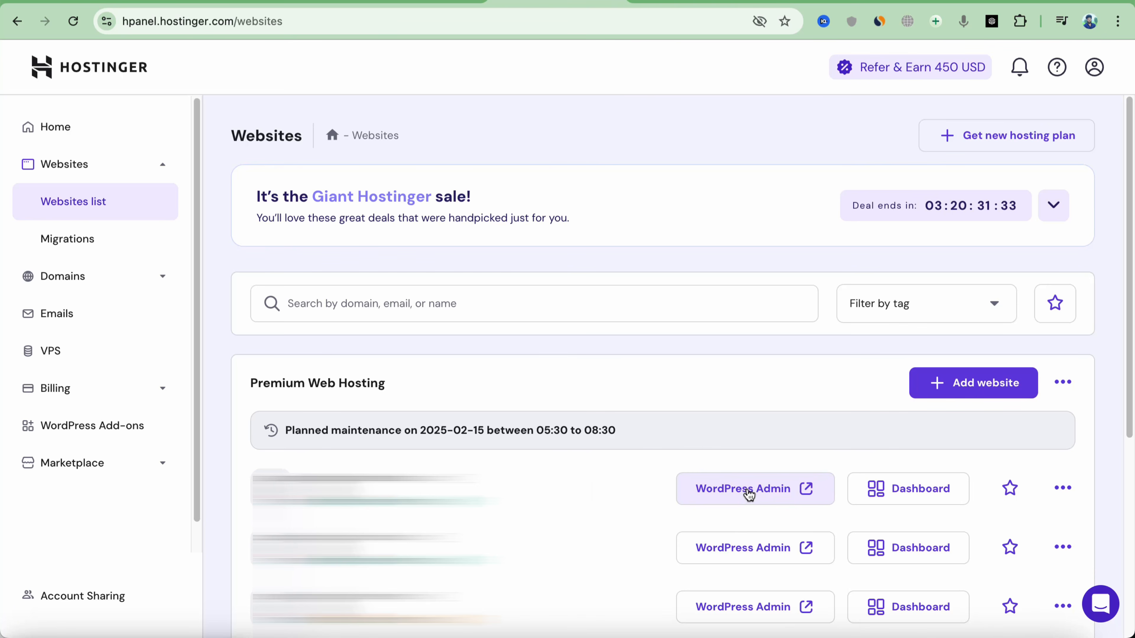
Add a new WordPress website, skip the audience question, and confirm the admin login details
{"action": "left_click", "coordinate": [987, 389]}
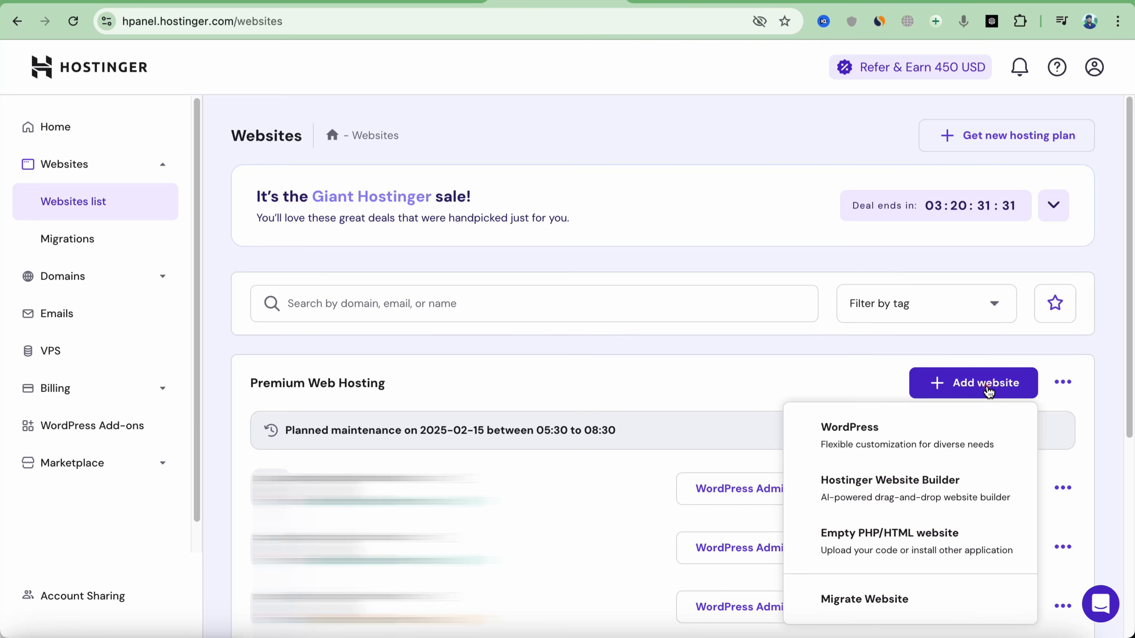
{"action": "left_click", "coordinate": [890, 434]}
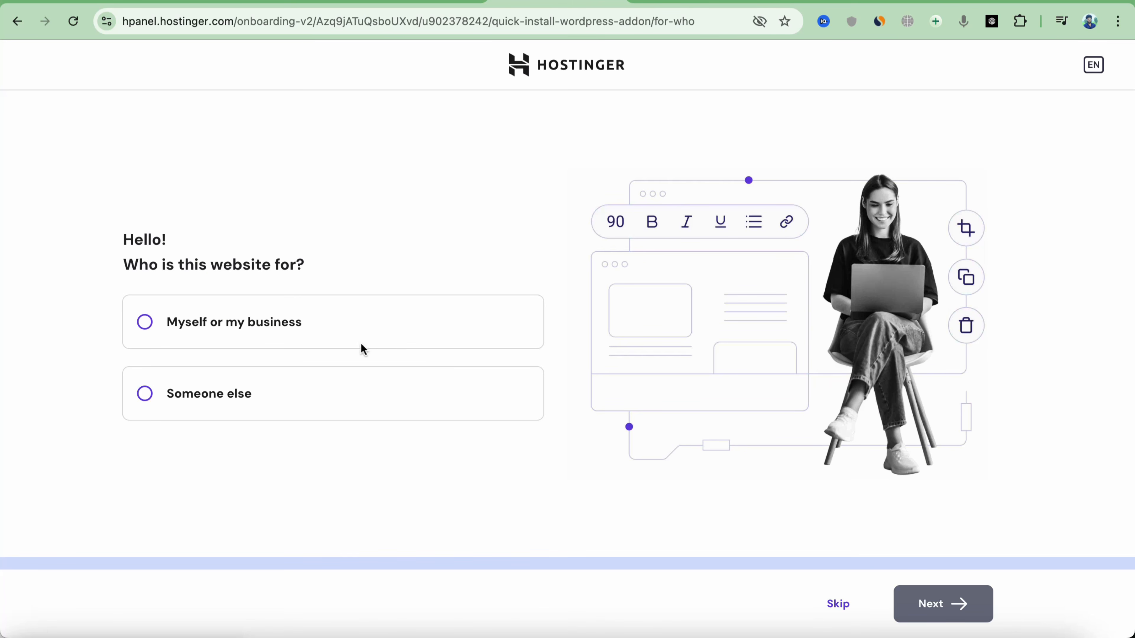
{"action": "left_click", "coordinate": [839, 604]}
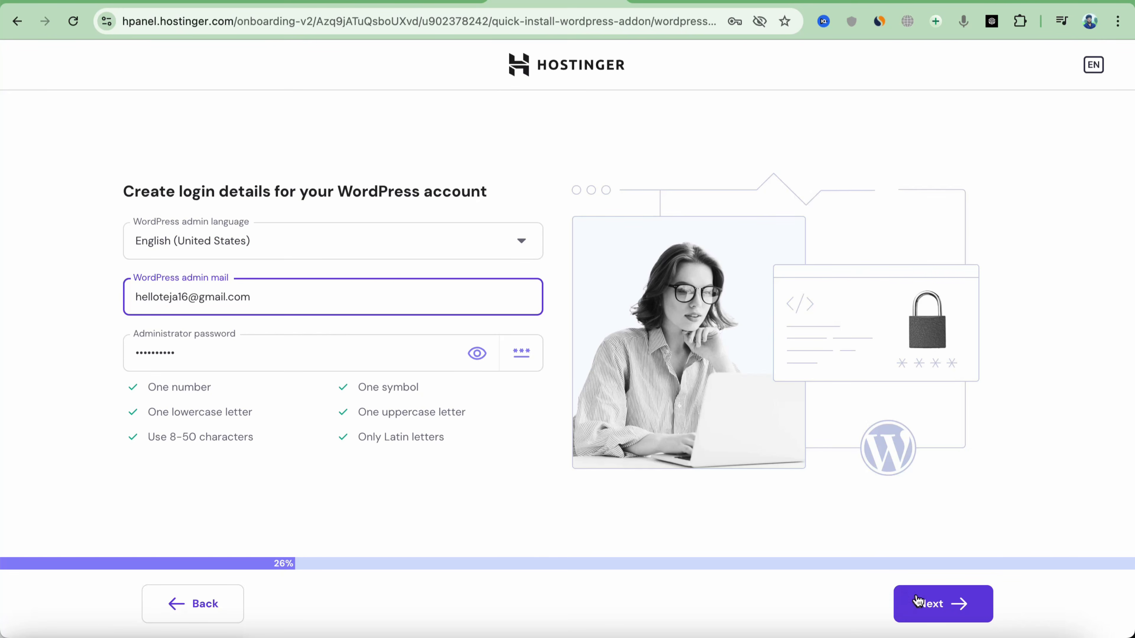
{"action": "left_click", "coordinate": [919, 598]}
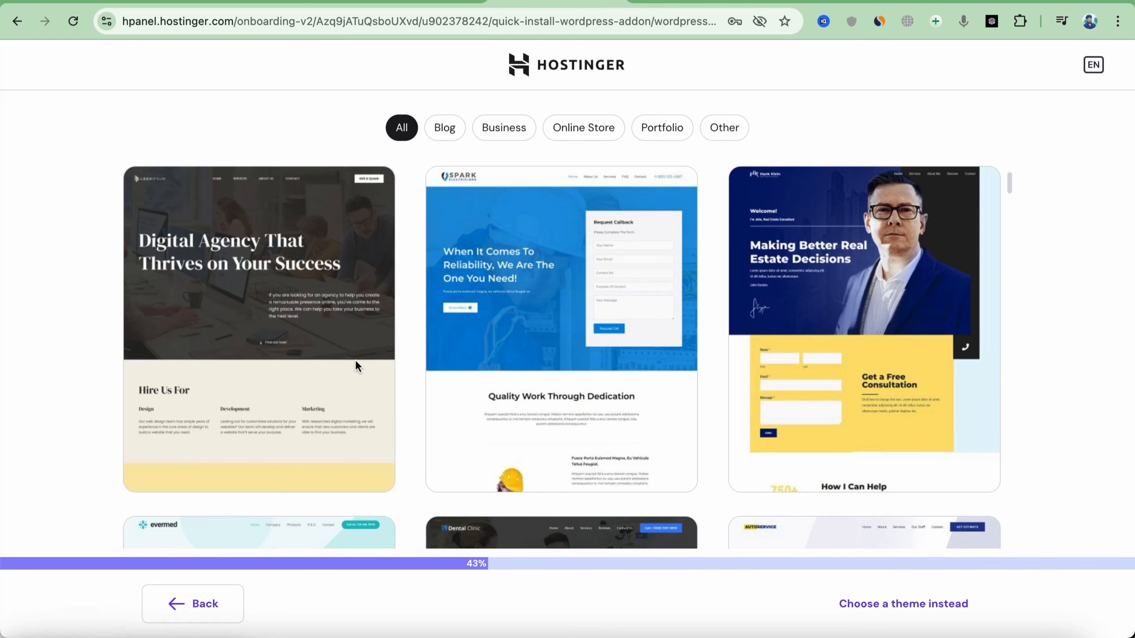
Choose the Twenty Twenty-Five theme, deselect all plugins, and install WordPress
{"action": "scroll", "coordinate": [648, 304], "scroll_direction": "down", "scroll_amount": 10}
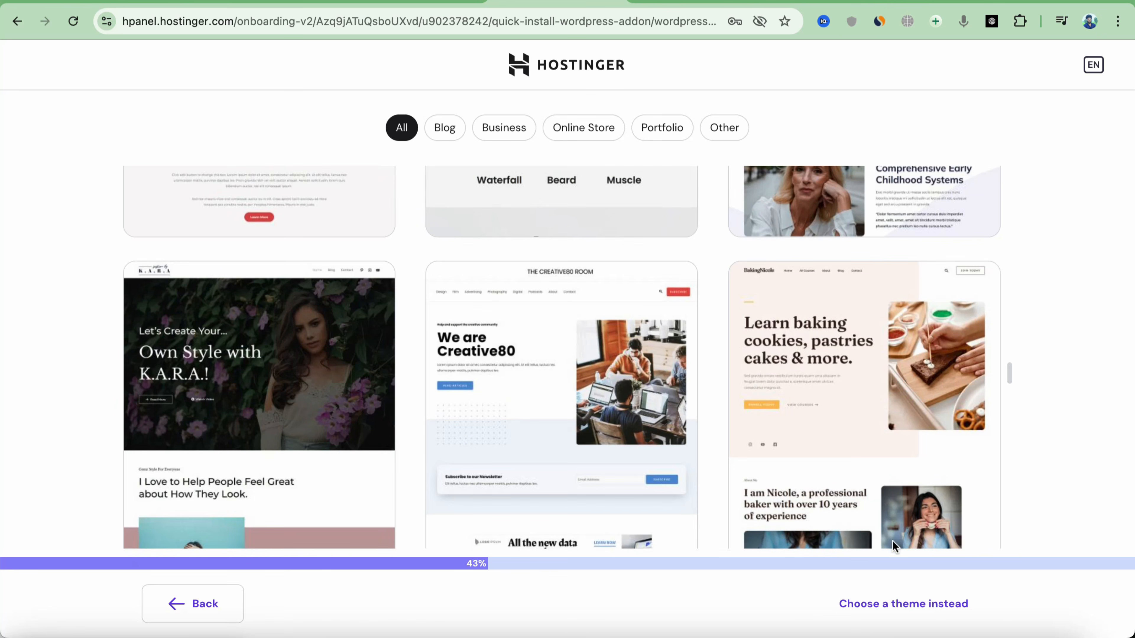
{"action": "left_click", "coordinate": [872, 604]}
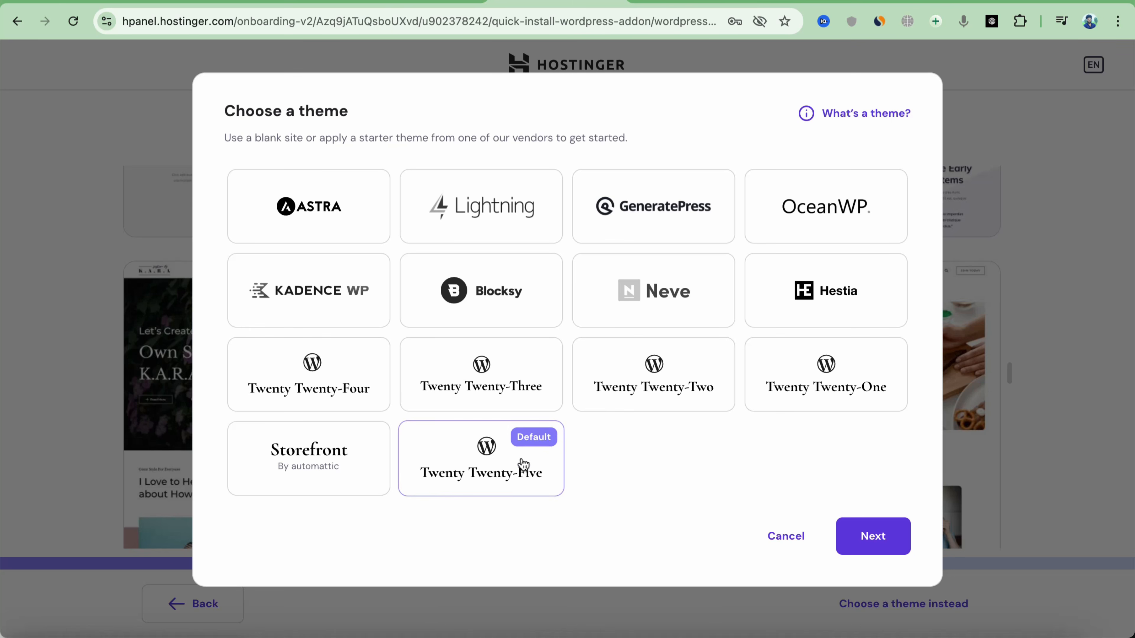
{"action": "left_click", "coordinate": [500, 468]}
{"action": "left_click", "coordinate": [855, 536]}
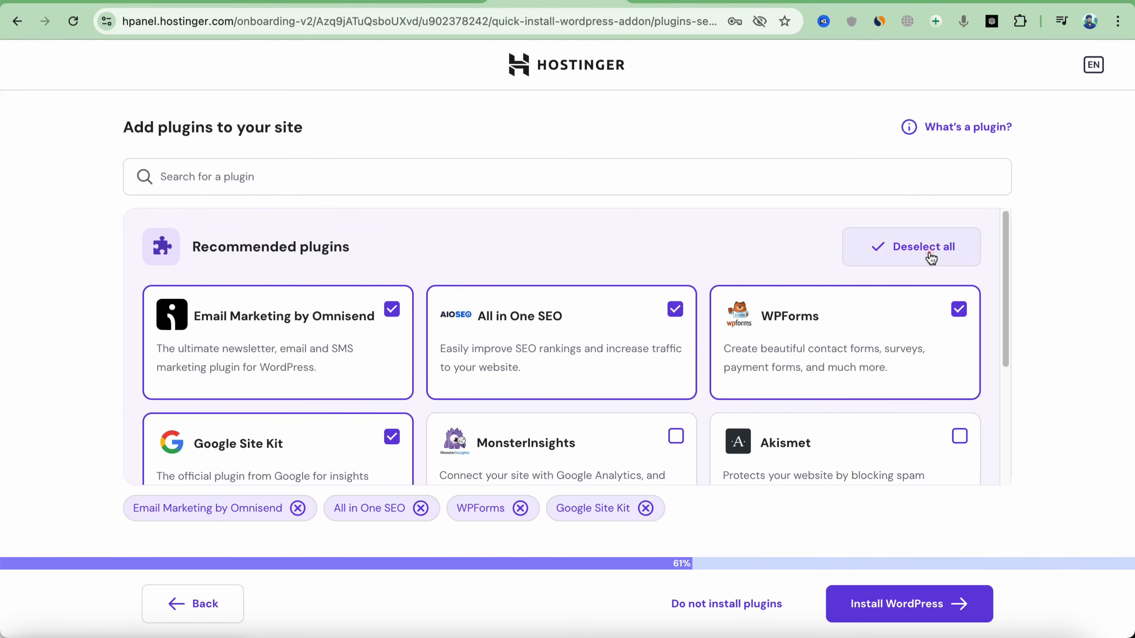
{"action": "left_click", "coordinate": [931, 258]}
{"action": "left_click", "coordinate": [915, 601]}
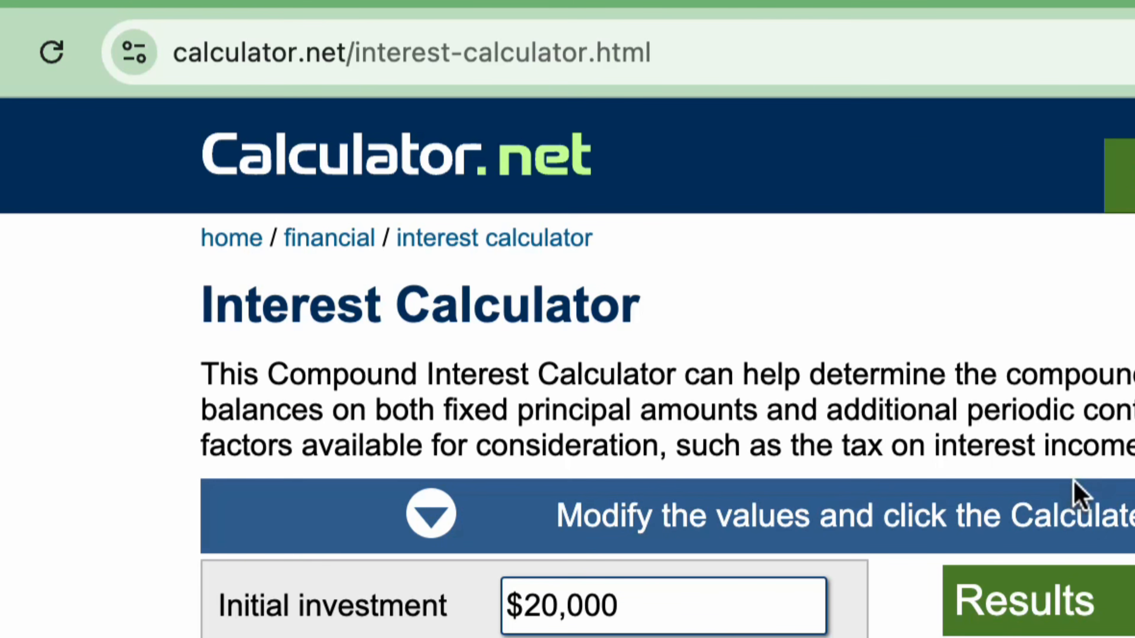
{"action": "left_click", "coordinate": [337, 55]}
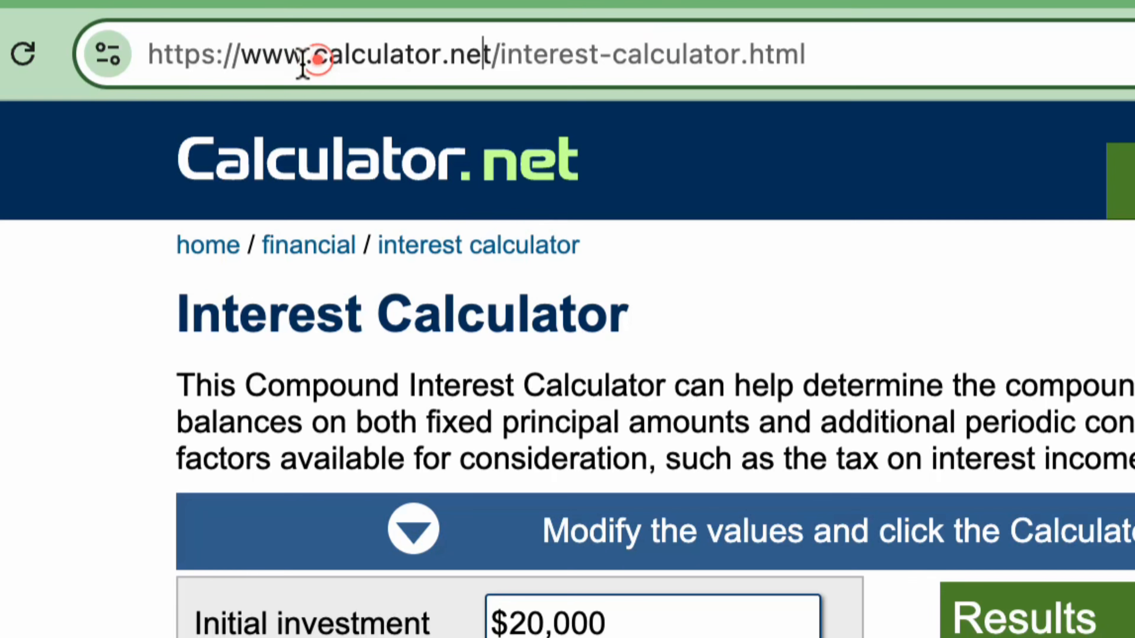
{"action": "left_click", "coordinate": [284, 55]}
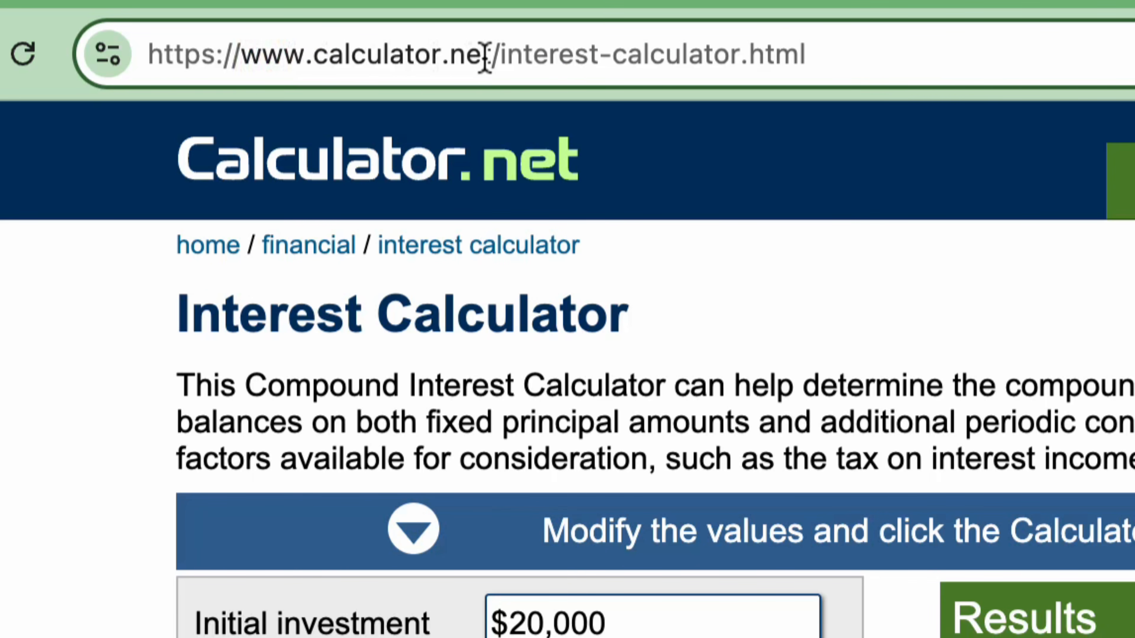
{"action": "left_click_drag", "start_coordinate": [482, 56], "coordinate": [319, 58]}
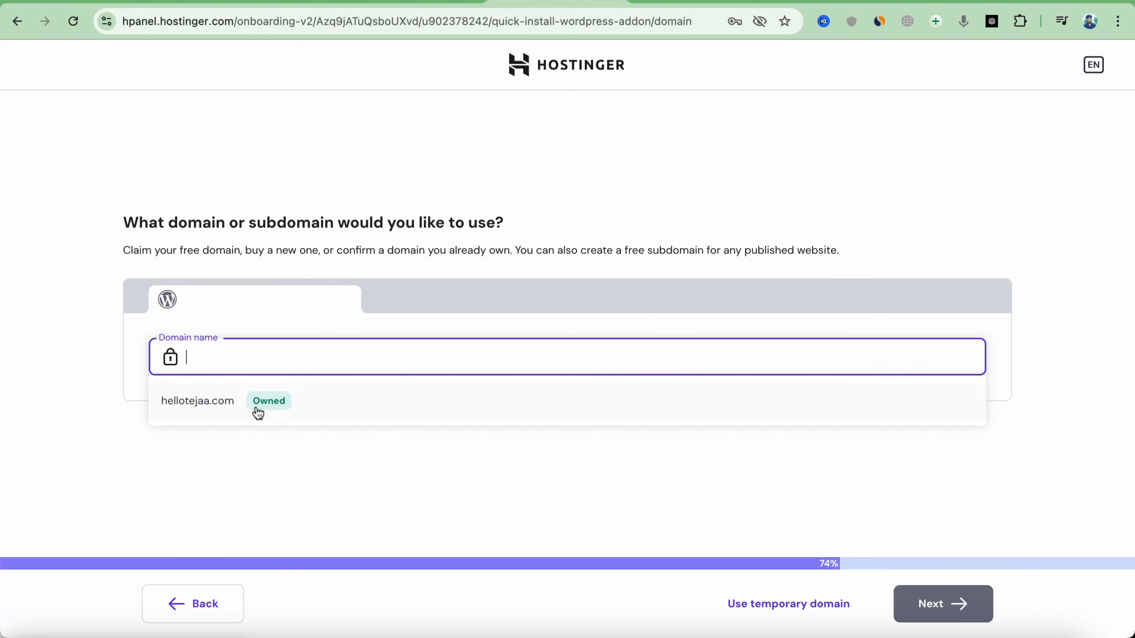
Select the owned hellotejaa.com domain and continue the WordPress installation
{"action": "left_click", "coordinate": [235, 406]}
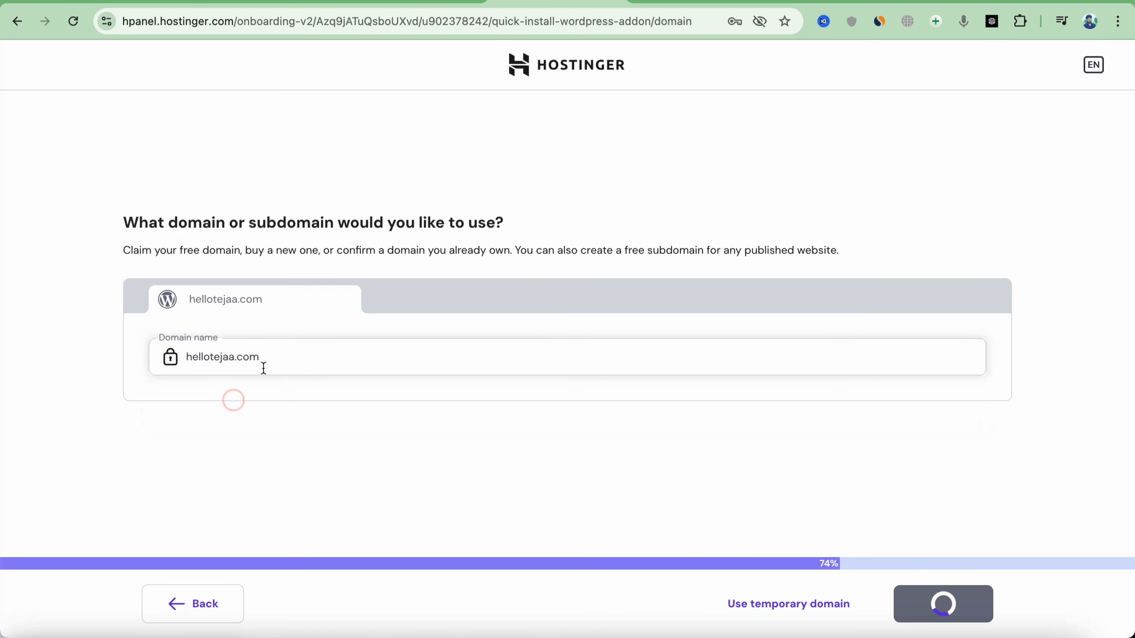
{"action": "left_click", "coordinate": [944, 603]}
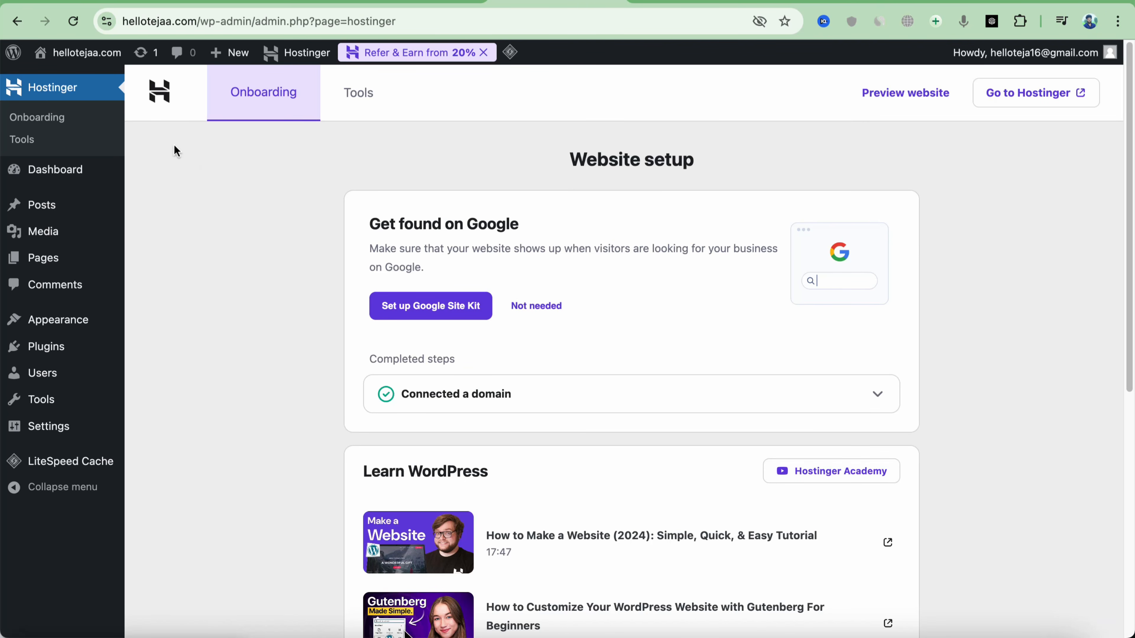
Open hellotejaa.com/wp-admin in a new browser tab
{"action": "left_click", "coordinate": [965, 2]}
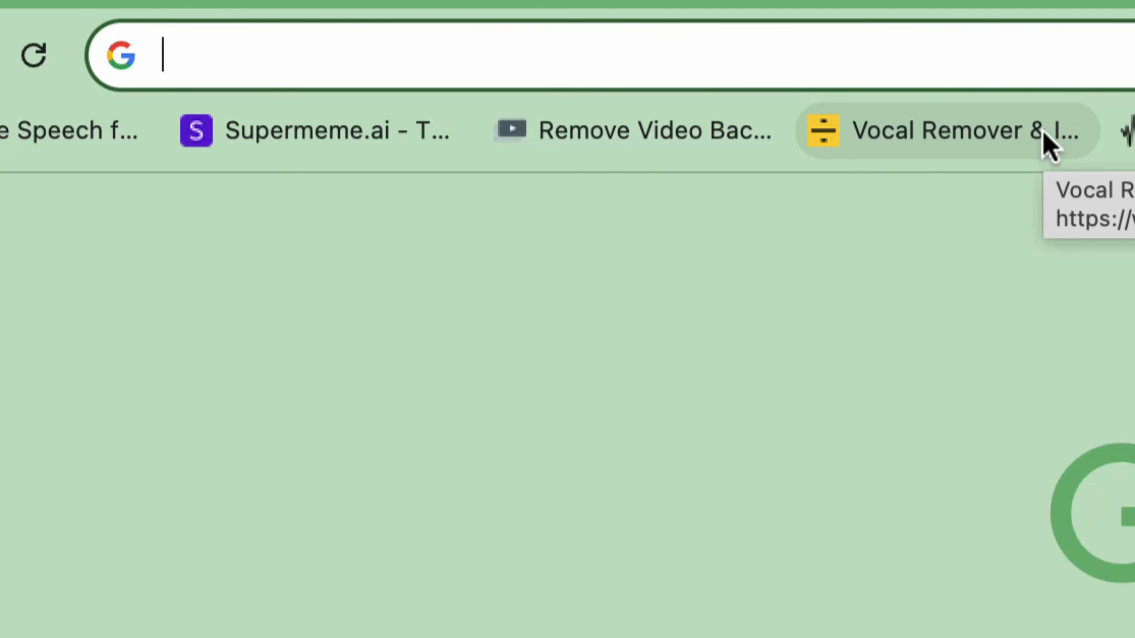
{"action": "type", "text": "hellote"}
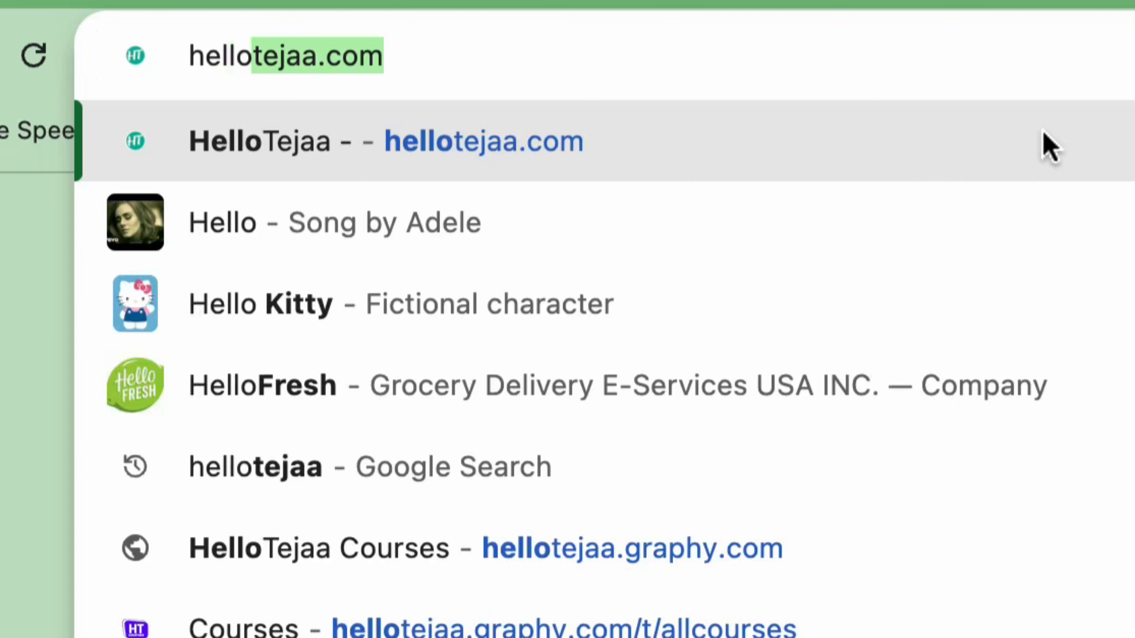
{"action": "type", "text": "jaa.c"}
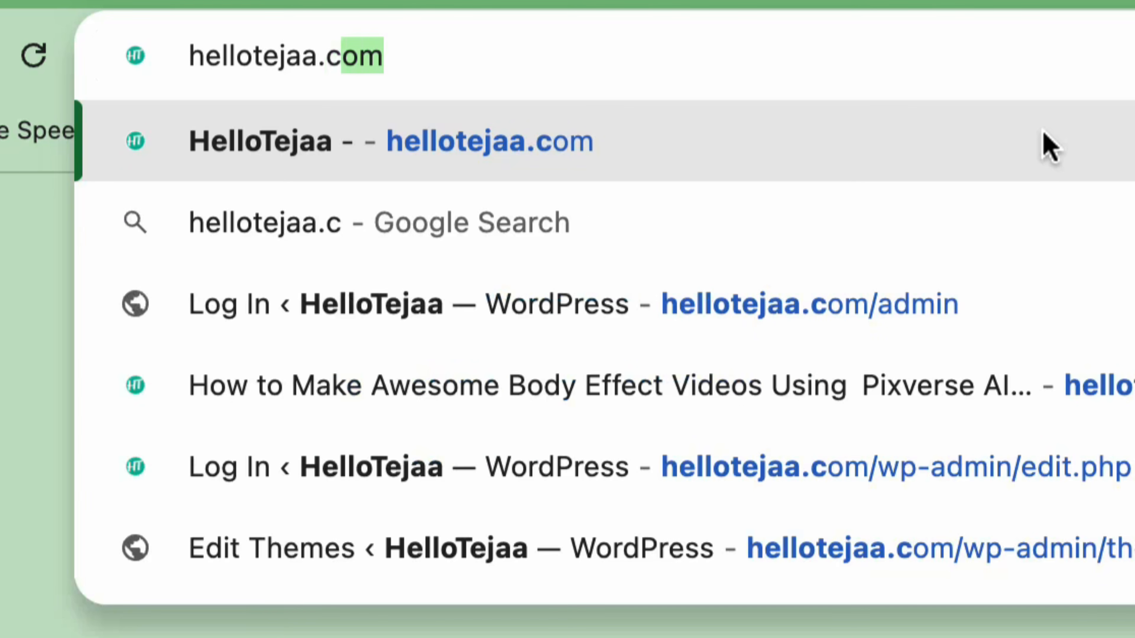
{"action": "type", "text": "om/wp-"}
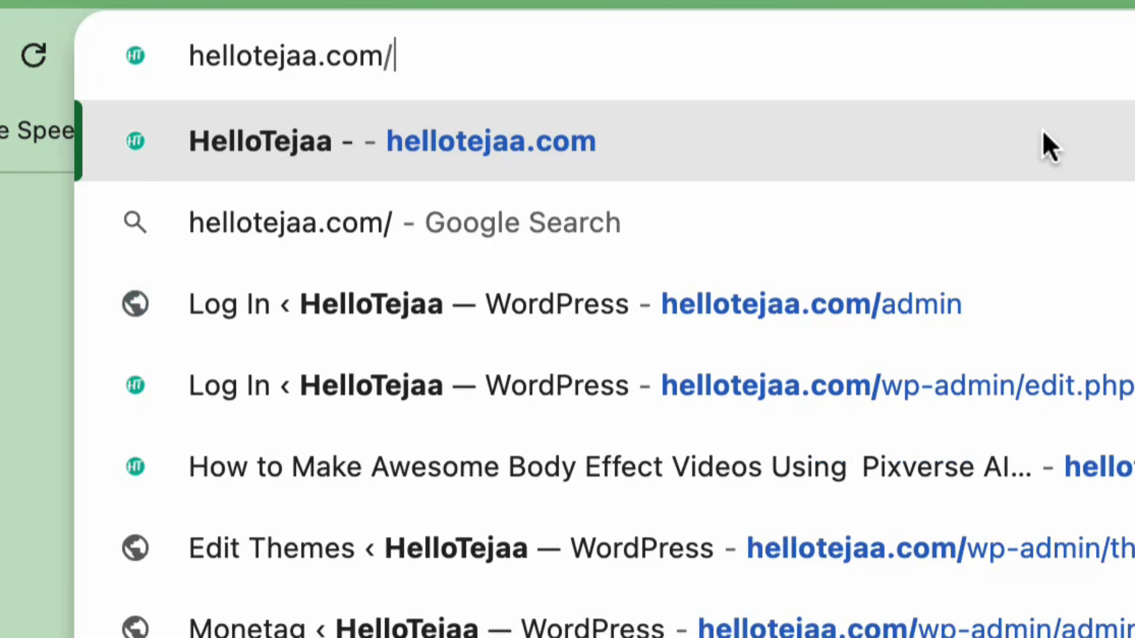
{"action": "type", "text": "admin"}
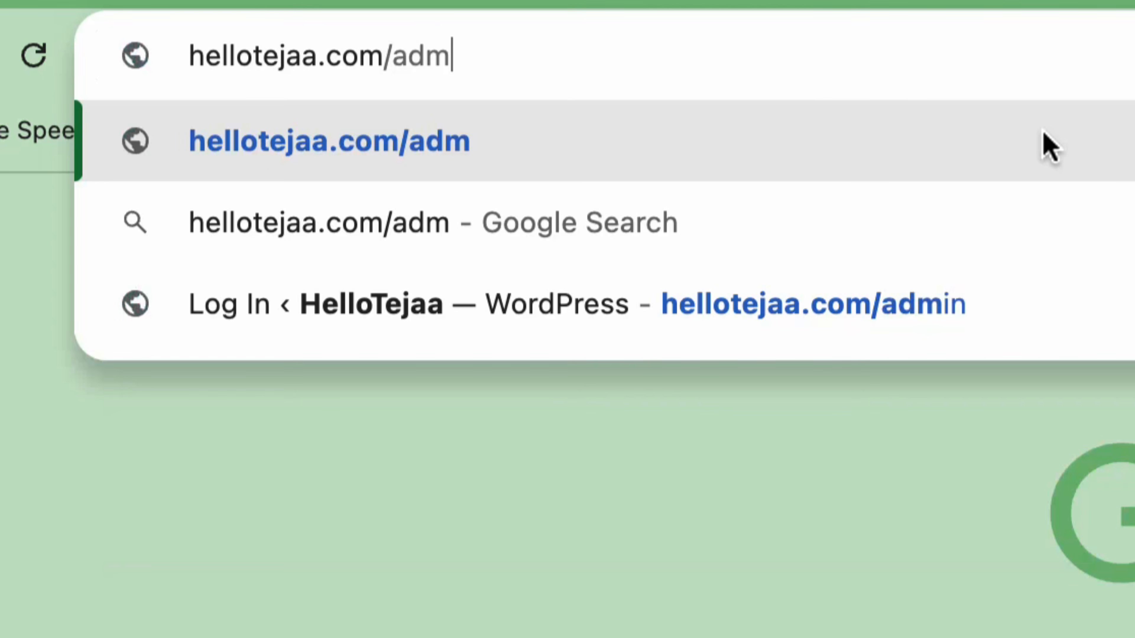
{"action": "key", "text": "Return"}
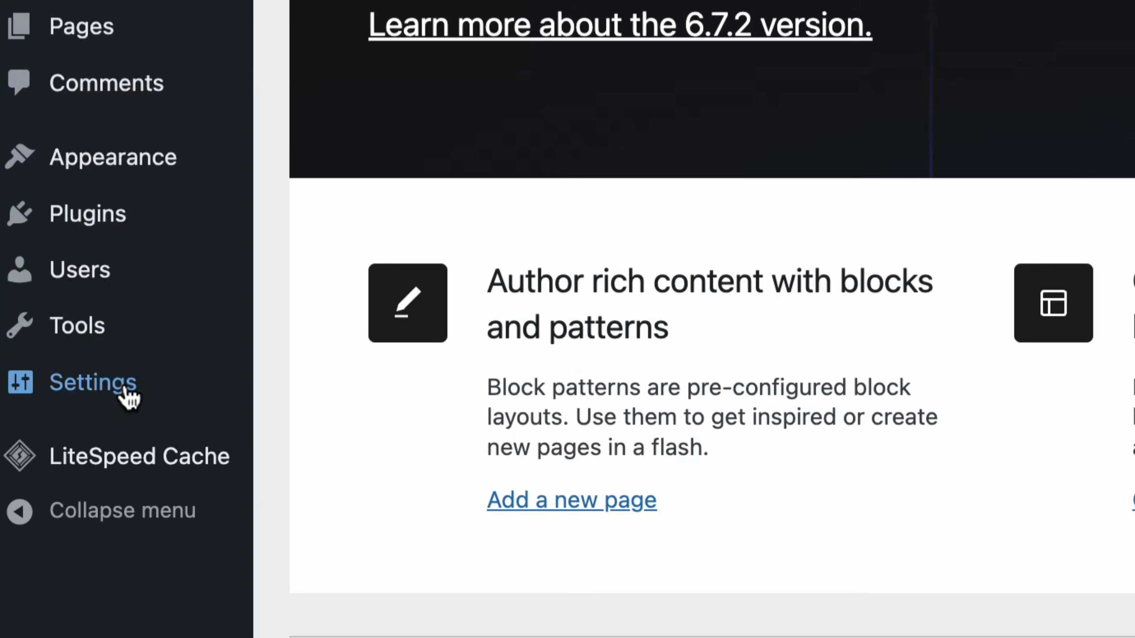
Set the timezone to Kolkata in General Settings and save
{"action": "left_click", "coordinate": [94, 405]}
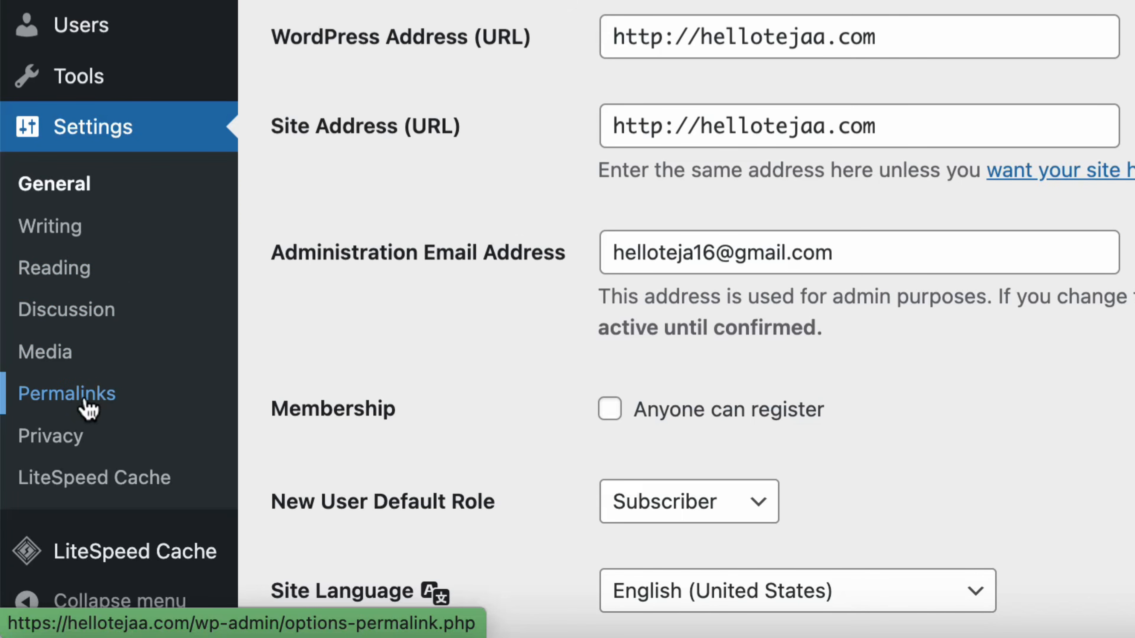
{"action": "left_click", "coordinate": [85, 399]}
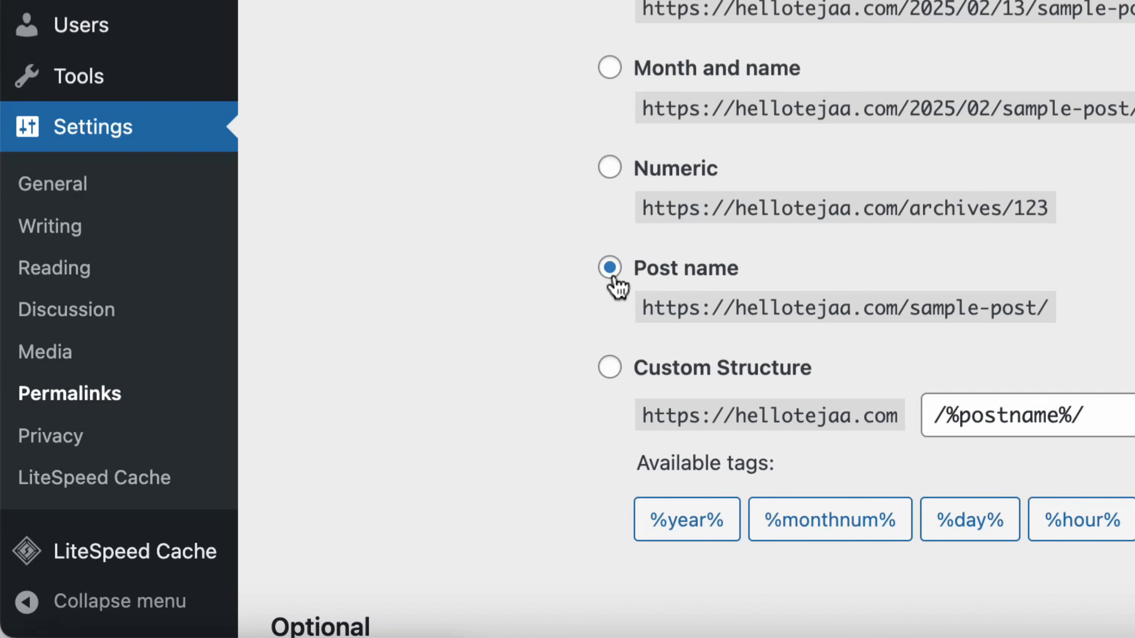
{"action": "left_click", "coordinate": [73, 197]}
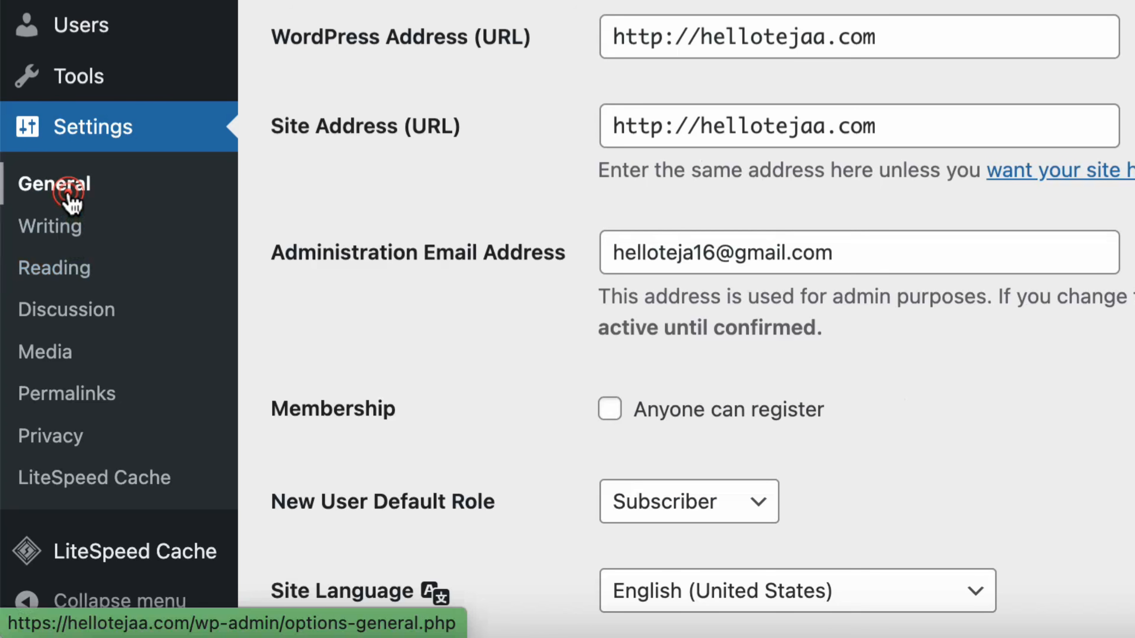
{"action": "scroll", "coordinate": [879, 208], "scroll_direction": "down", "scroll_amount": 10}
{"action": "left_click", "coordinate": [380, 119]}
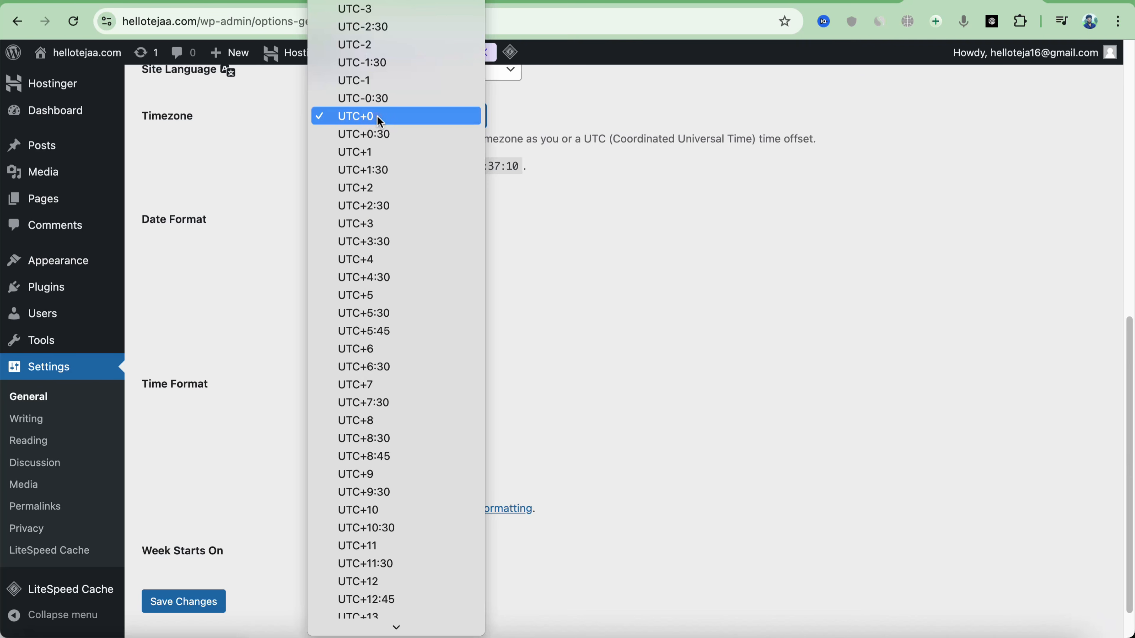
{"action": "type", "text": "ko"}
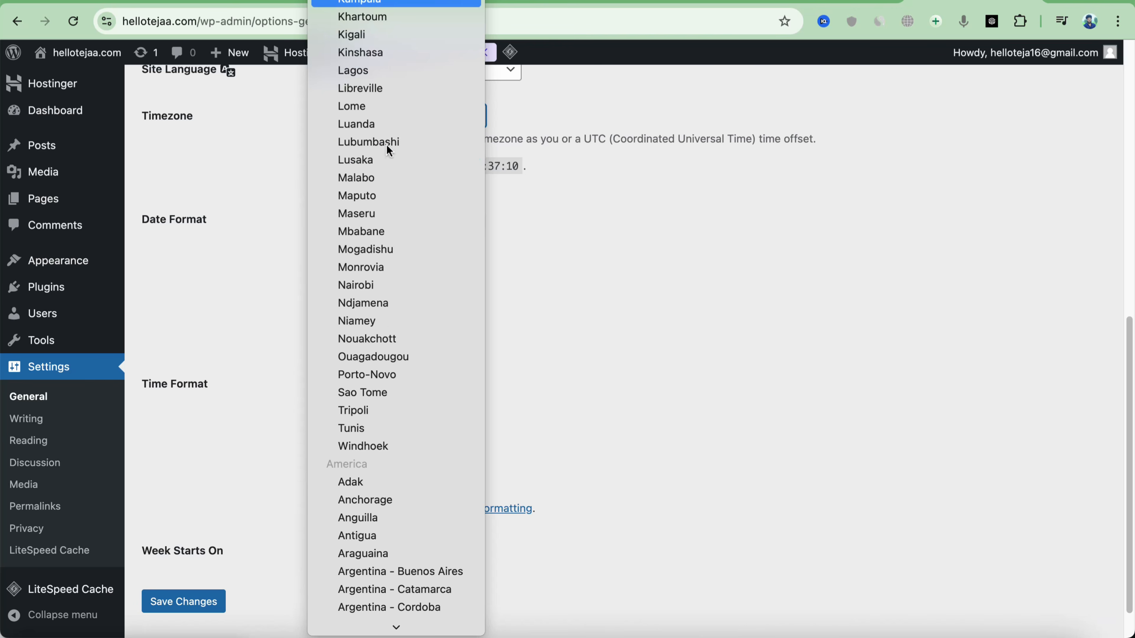
{"action": "key", "text": "Return"}
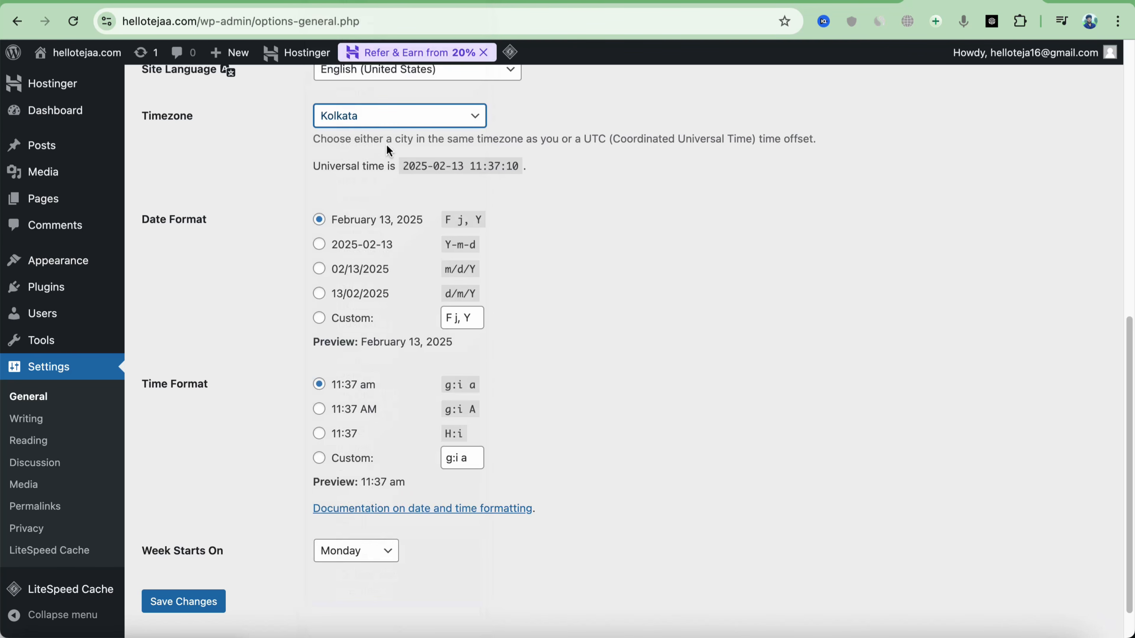
{"action": "left_click", "coordinate": [204, 591]}
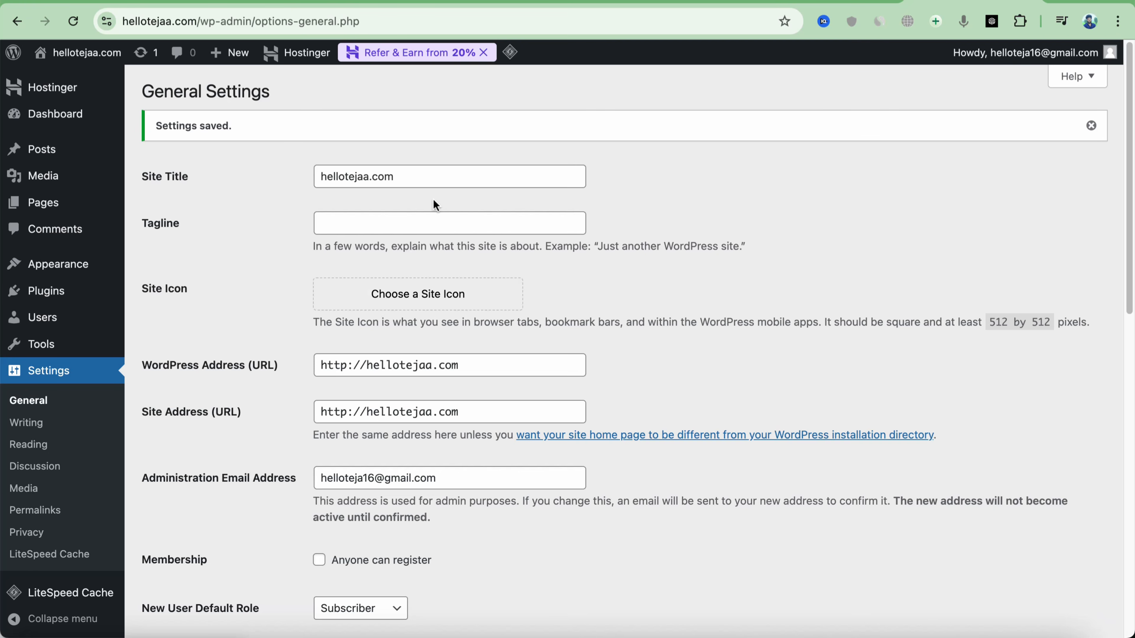
Change the Site Title to HelloTejaa, save, and open the live site in a new tab
{"action": "left_click_drag", "start_coordinate": [431, 172], "coordinate": [316, 155]}
{"action": "type", "text": "H"}
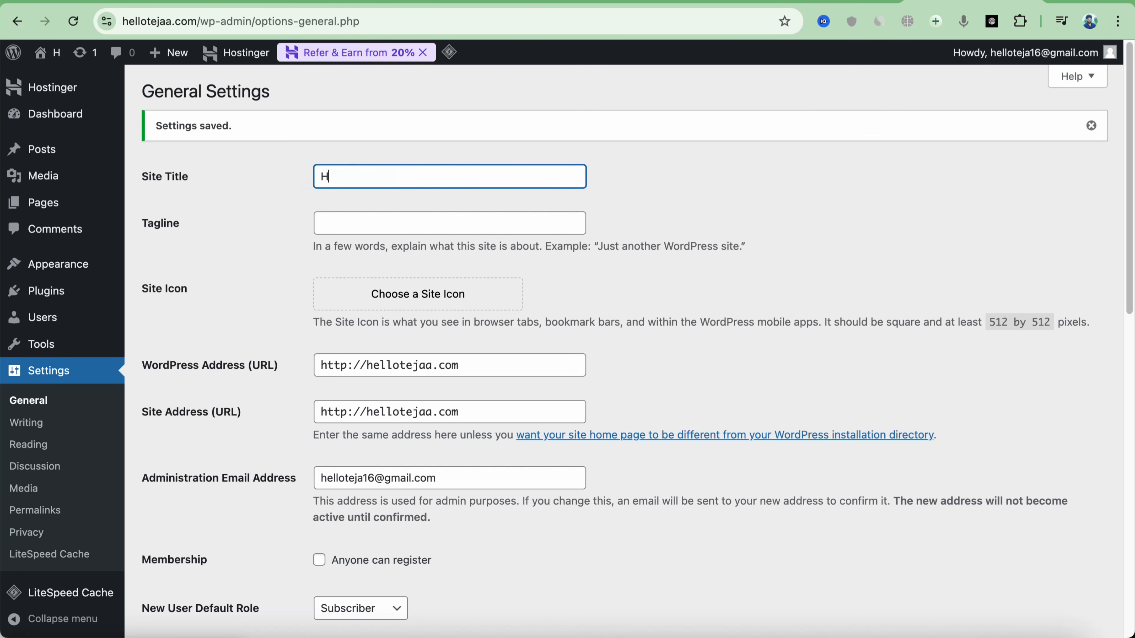
{"action": "type", "text": "elloTejaa"}
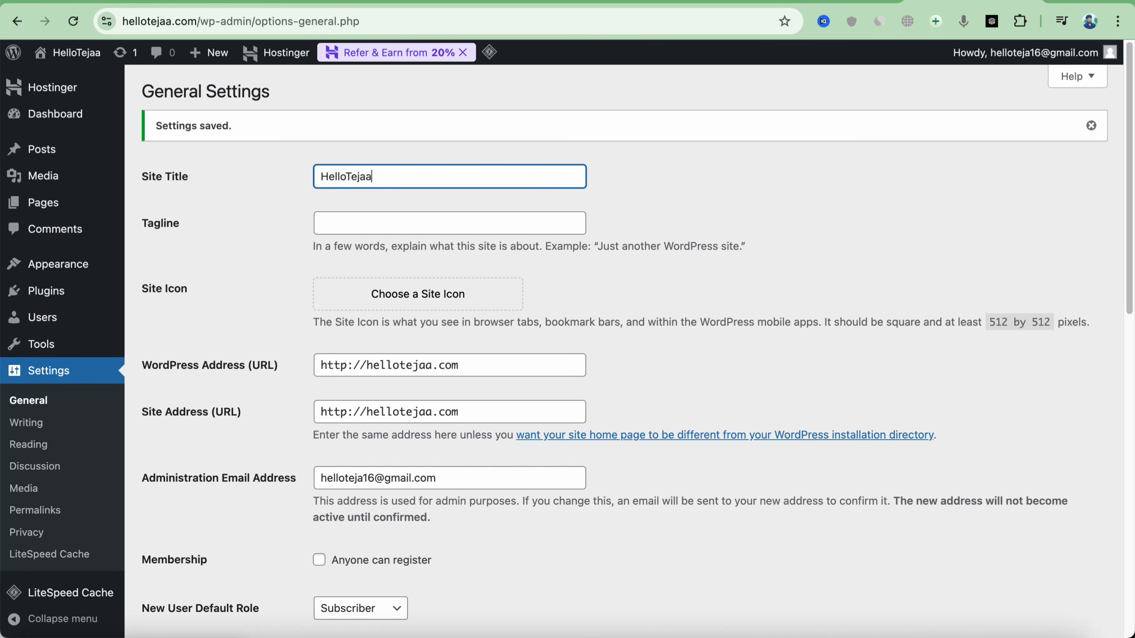
{"action": "scroll", "coordinate": [372, 380], "scroll_direction": "down", "scroll_amount": 15}
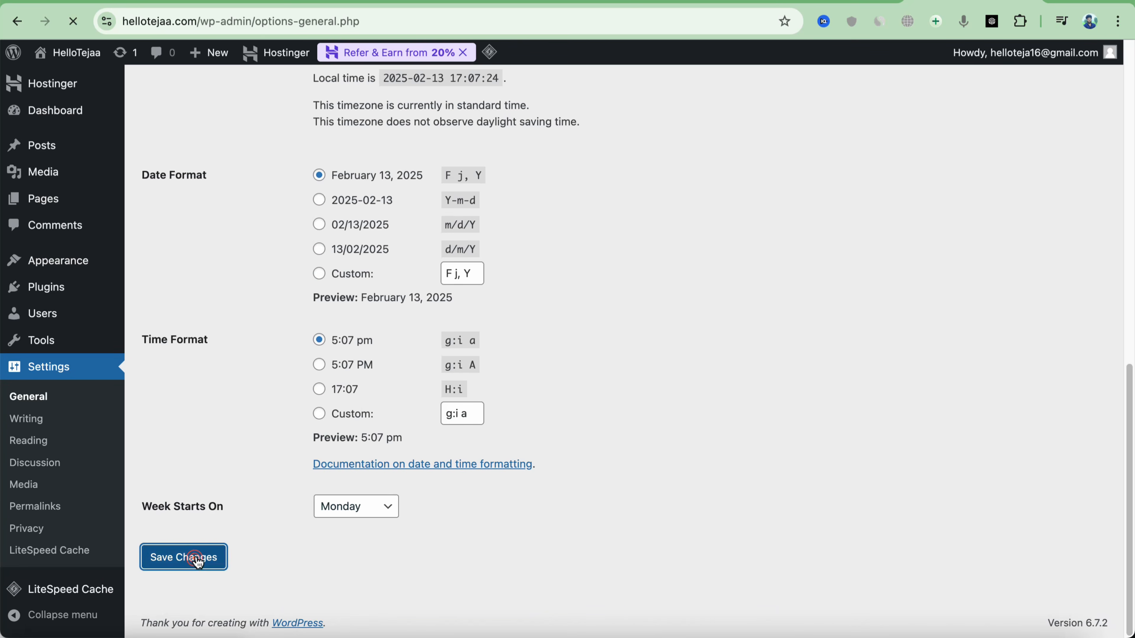
{"action": "left_click", "coordinate": [197, 557]}
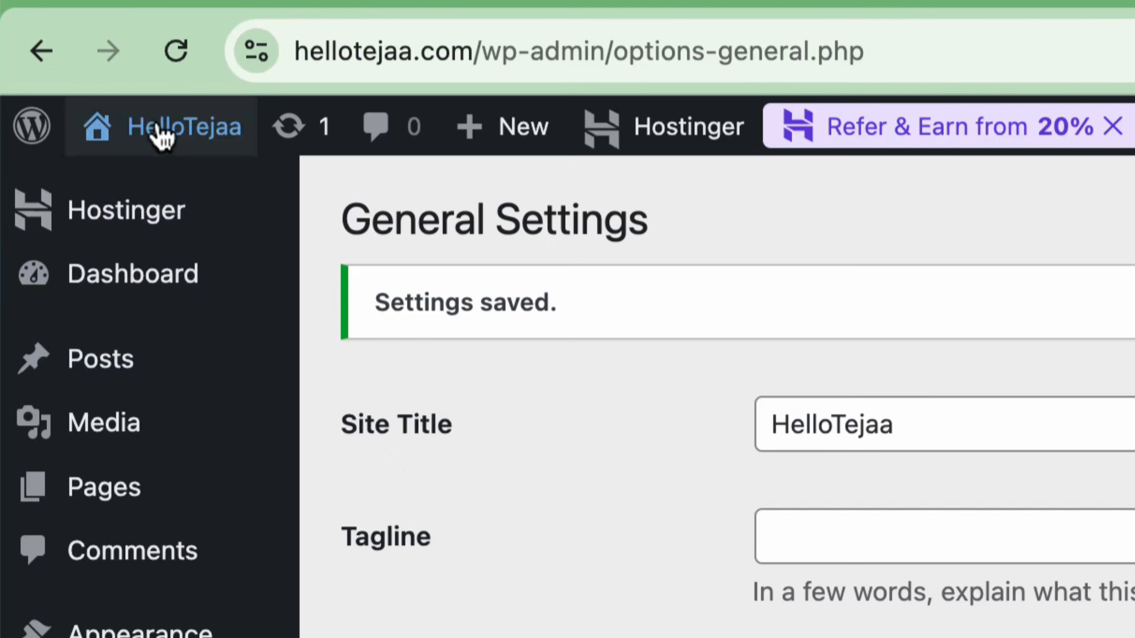
{"action": "mouse_move", "coordinate": [159, 143]}
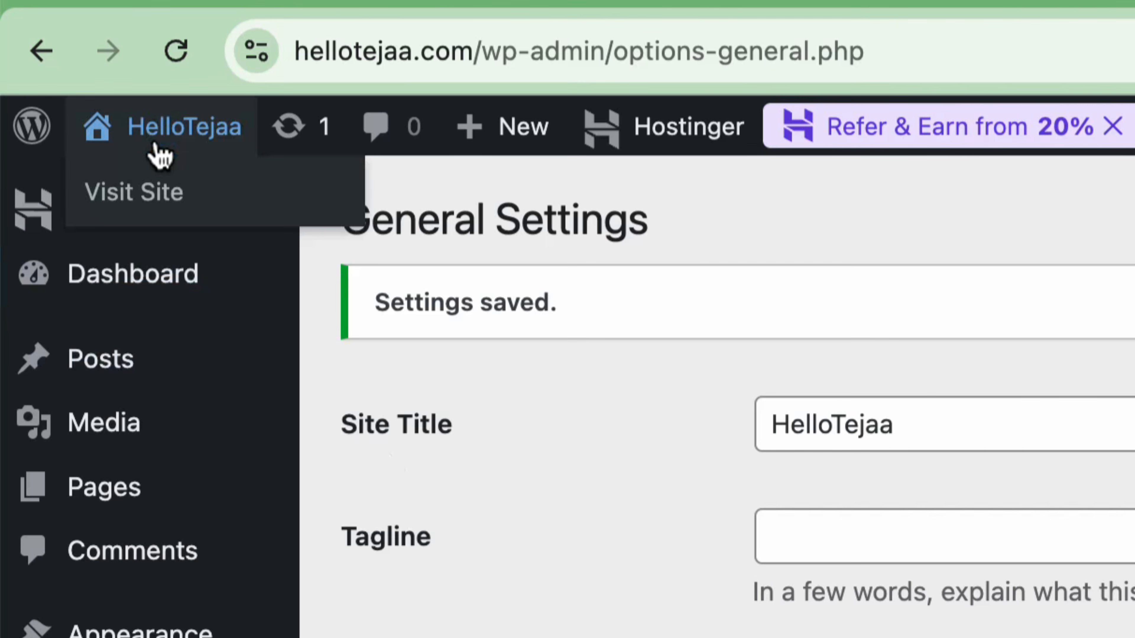
{"action": "right_click", "coordinate": [156, 193]}
{"action": "left_click", "coordinate": [228, 196]}
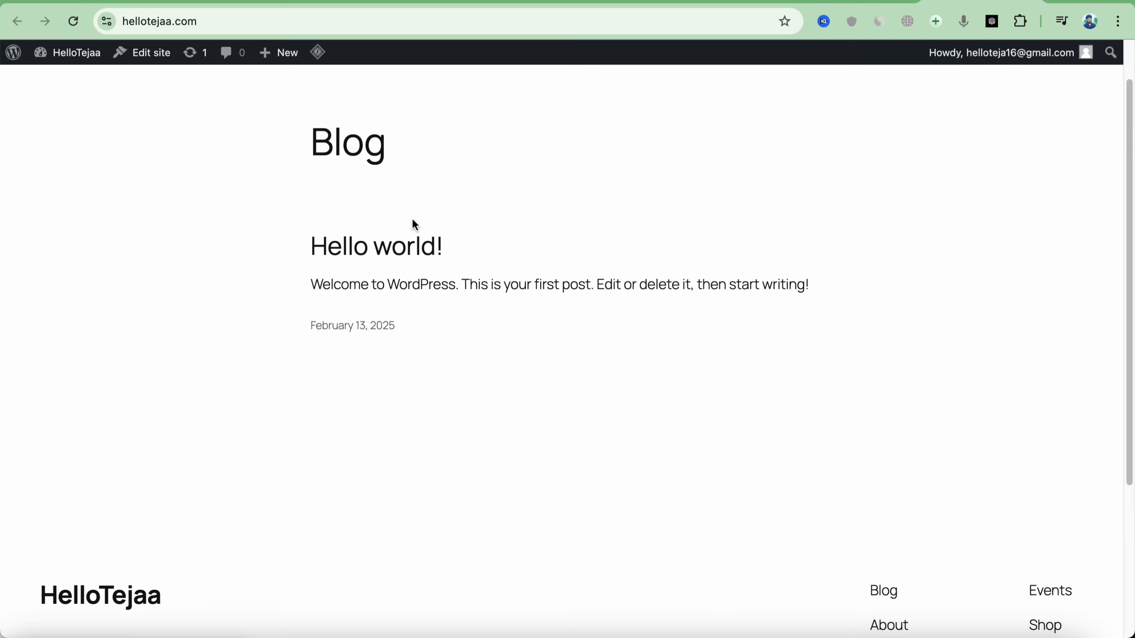
Scroll through the live HelloTejaa Blog page showing the Hello world! post
{"action": "scroll", "coordinate": [417, 218], "scroll_direction": "down", "scroll_amount": 2}
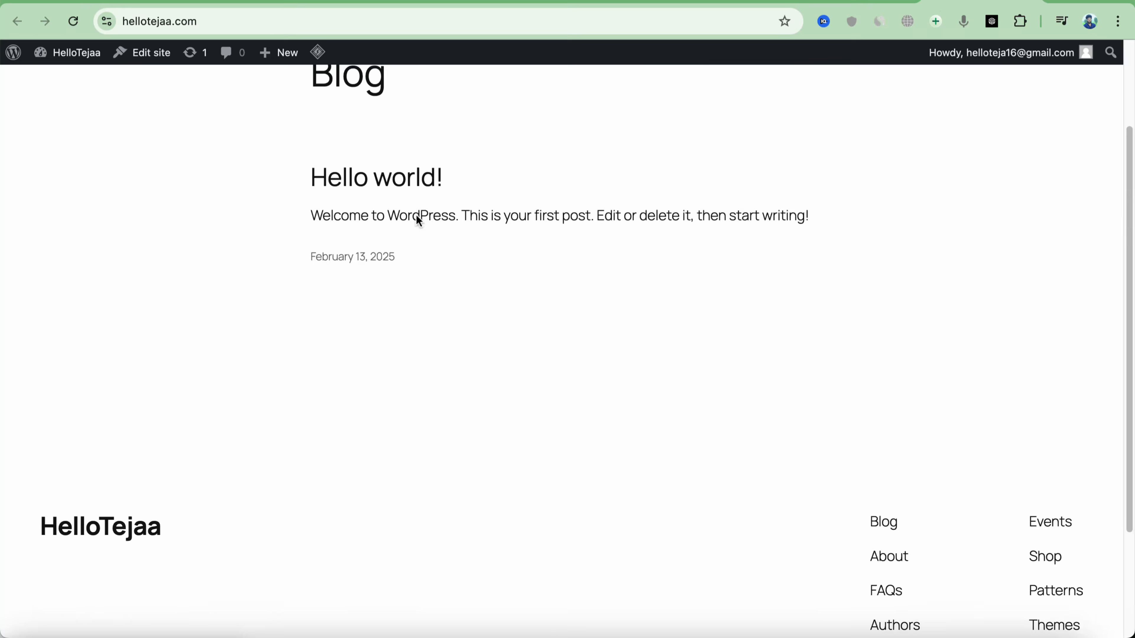
{"action": "scroll", "coordinate": [418, 217], "scroll_direction": "up", "scroll_amount": 3}
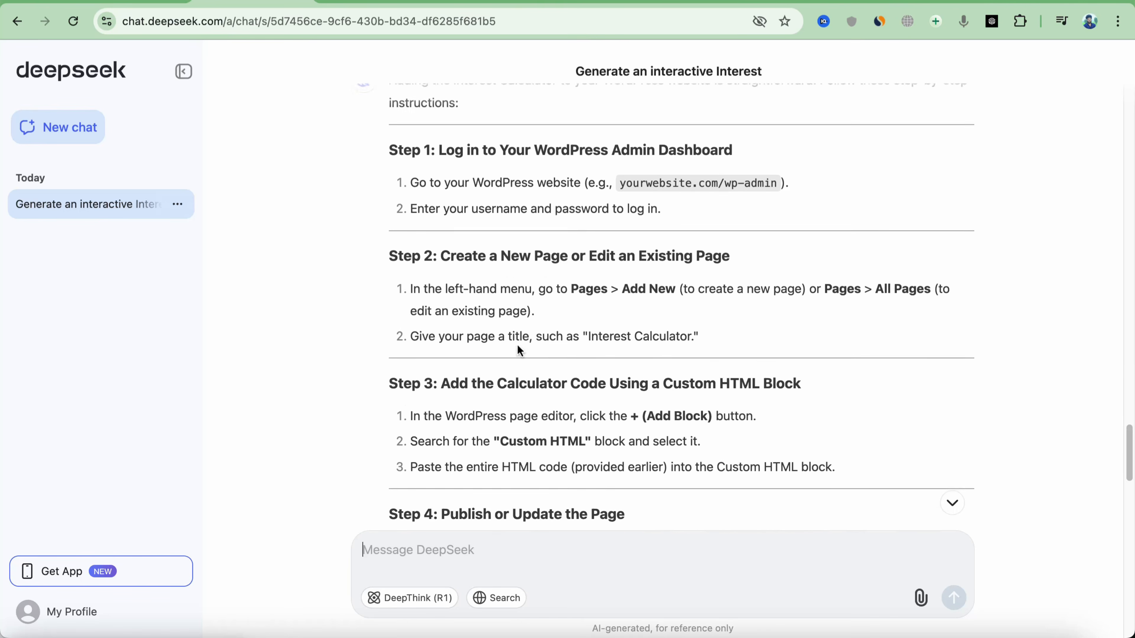
{"action": "scroll", "coordinate": [519, 341], "scroll_direction": "up", "scroll_amount": 15}
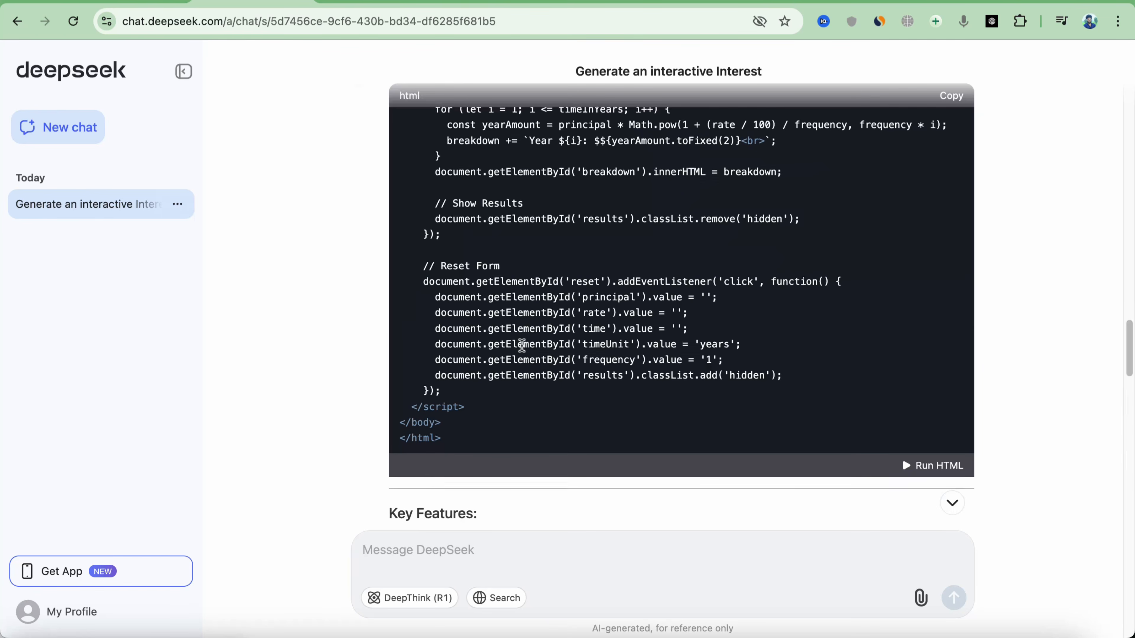
Scroll to the top of the calculator HTML code, then down to the Step 1–3 instructions
{"action": "scroll", "coordinate": [521, 344], "scroll_direction": "up", "scroll_amount": 15}
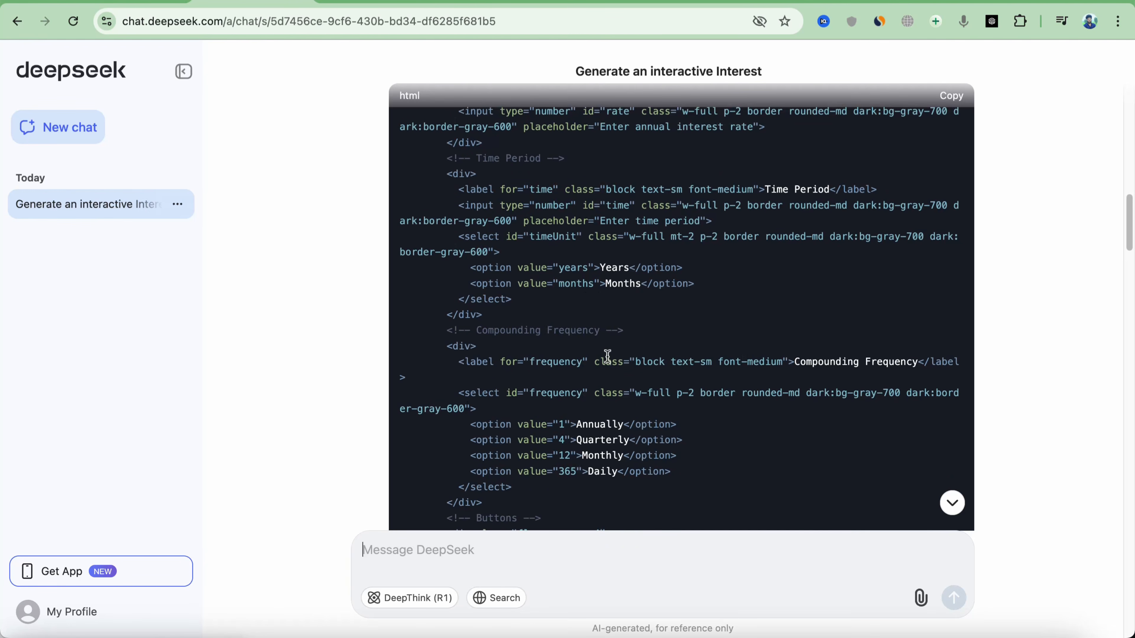
{"action": "scroll", "coordinate": [641, 361], "scroll_direction": "up", "scroll_amount": 10}
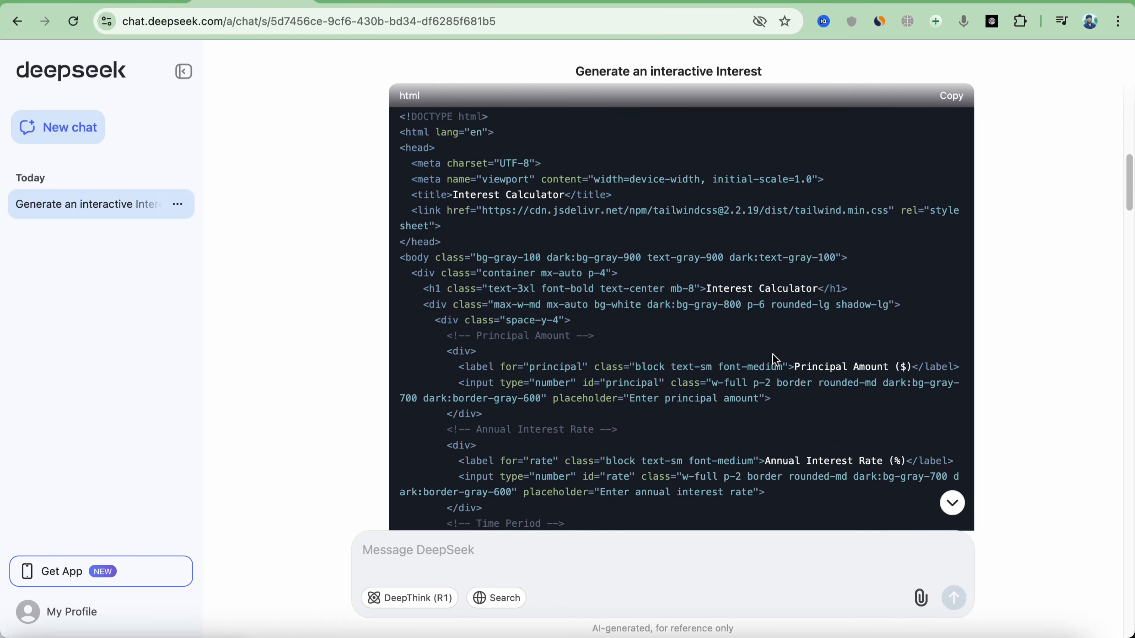
{"action": "scroll", "coordinate": [775, 359], "scroll_direction": "up", "scroll_amount": 5}
{"action": "scroll", "coordinate": [640, 367], "scroll_direction": "down", "scroll_amount": 3}
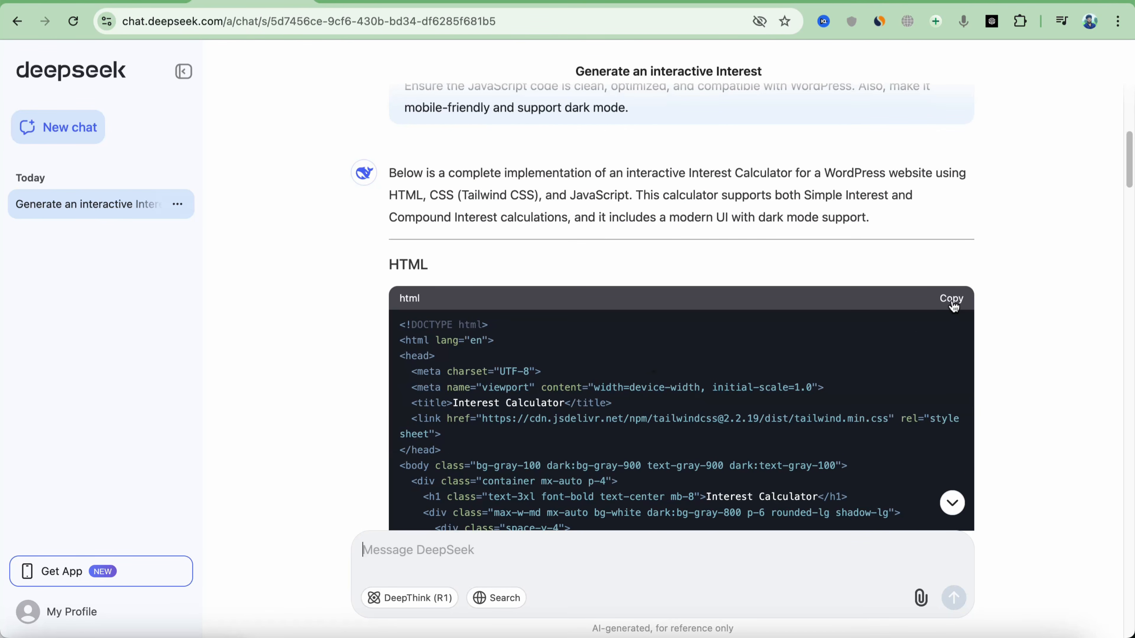
{"action": "scroll", "coordinate": [951, 304], "scroll_direction": "down", "scroll_amount": 20}
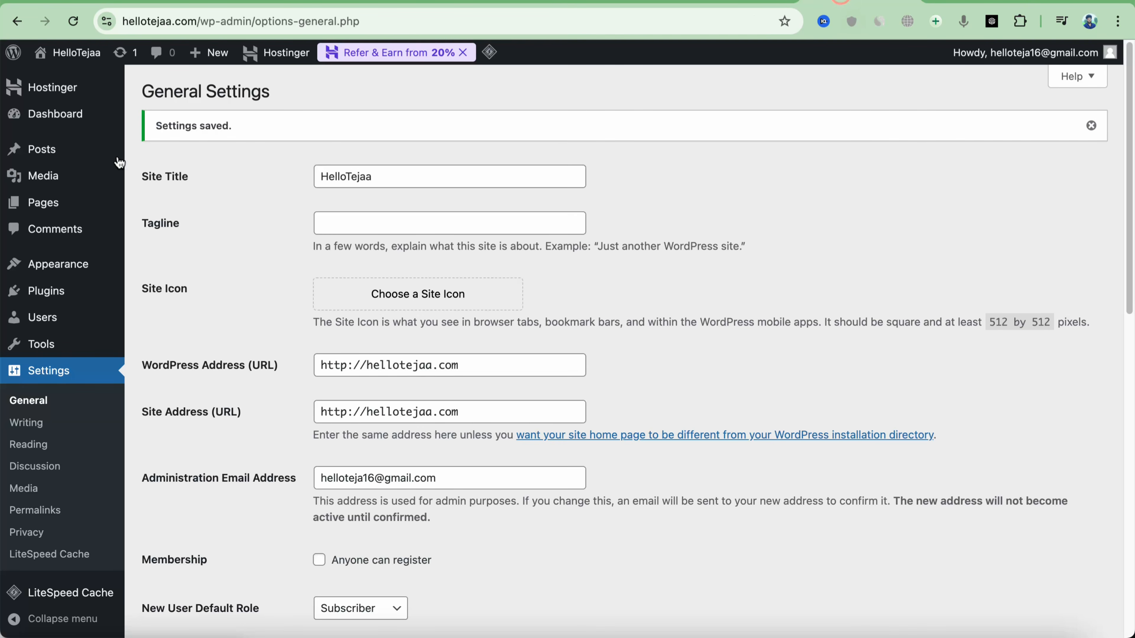
Start a new blank WordPress page titled 'Interest Calculator'
{"action": "mouse_move", "coordinate": [121, 274]}
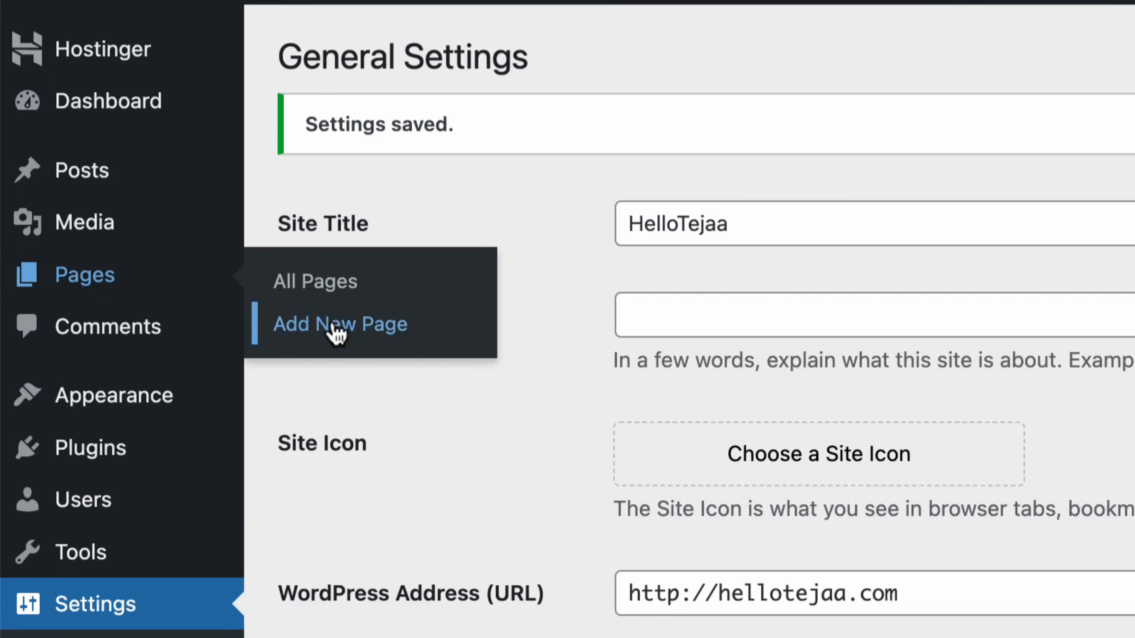
{"action": "left_click", "coordinate": [335, 331]}
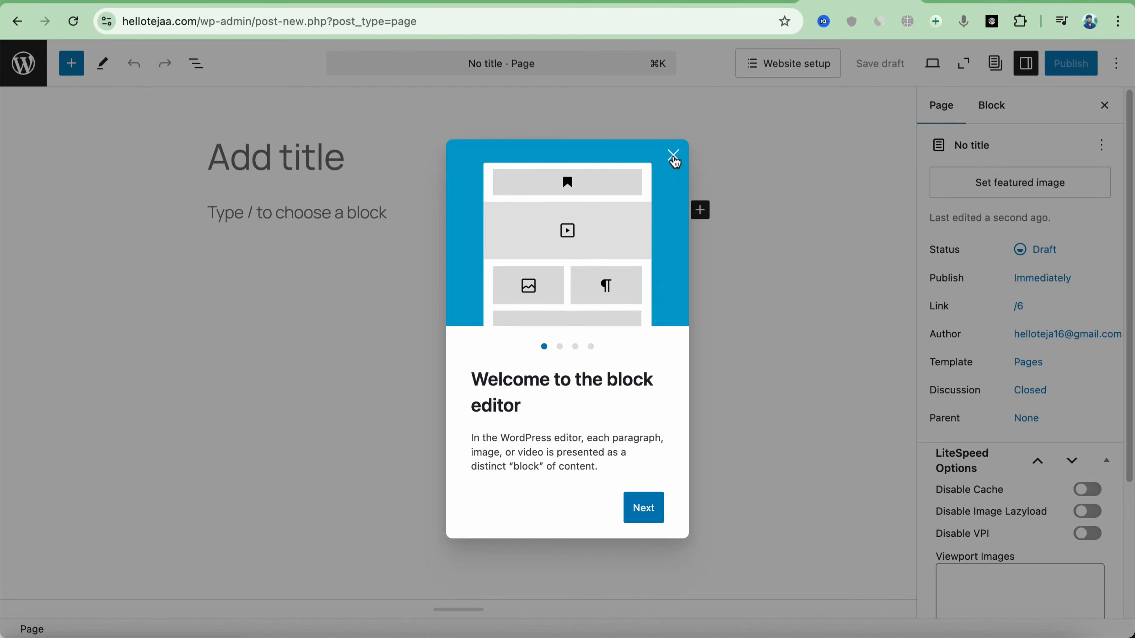
{"action": "left_click", "coordinate": [675, 161]}
{"action": "left_click", "coordinate": [1064, 104]}
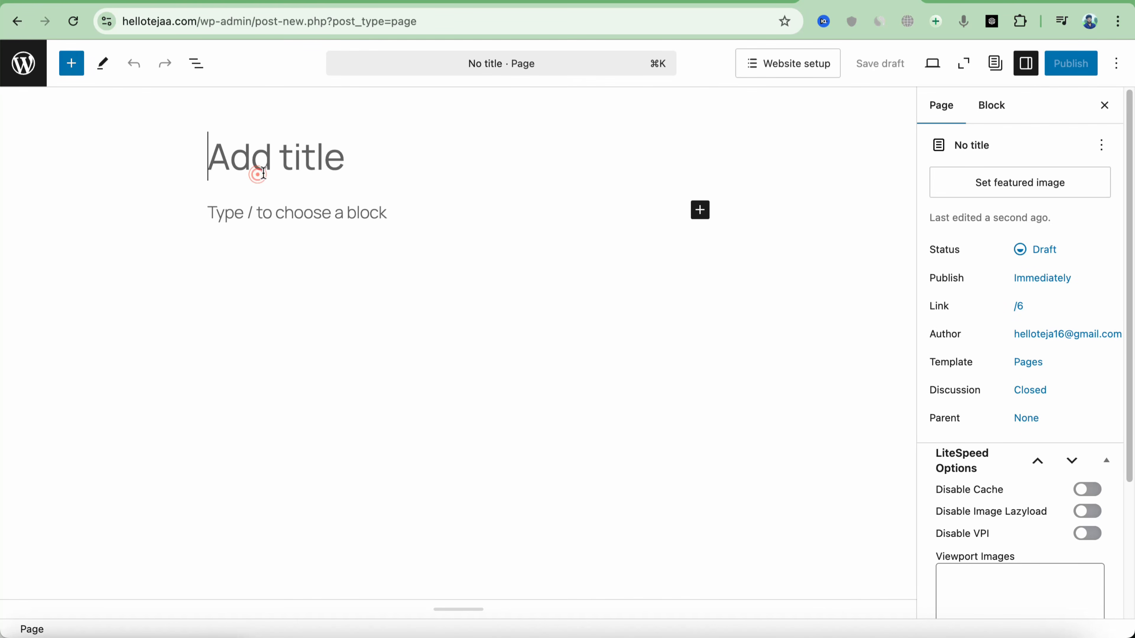
{"action": "left_click", "coordinate": [263, 173]}
{"action": "type", "text": "Interest Calculator"}
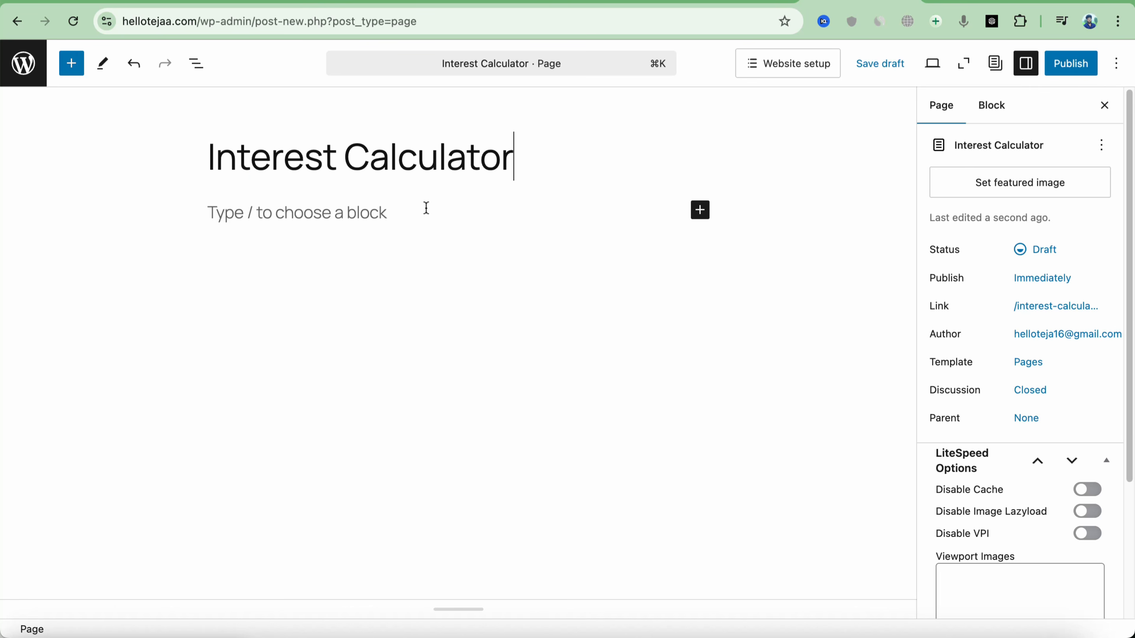
Add a Custom HTML block holding the pasted calculator code
{"action": "left_click", "coordinate": [252, 2]}
{"action": "left_click", "coordinate": [699, 210]}
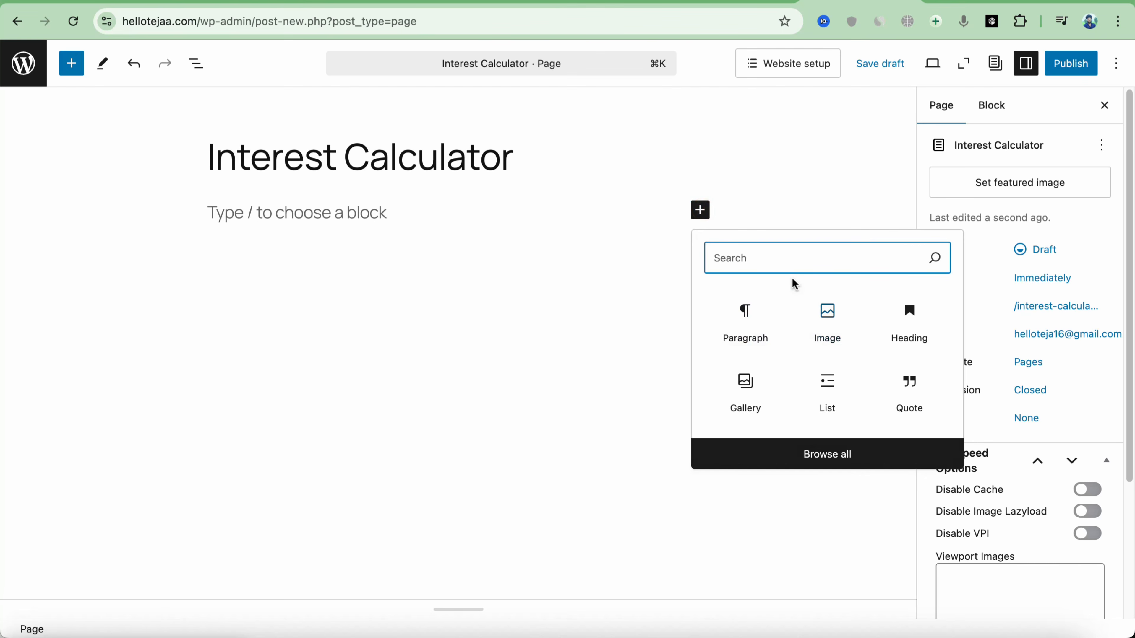
{"action": "type", "text": "ht"}
{"action": "left_click", "coordinate": [759, 321]}
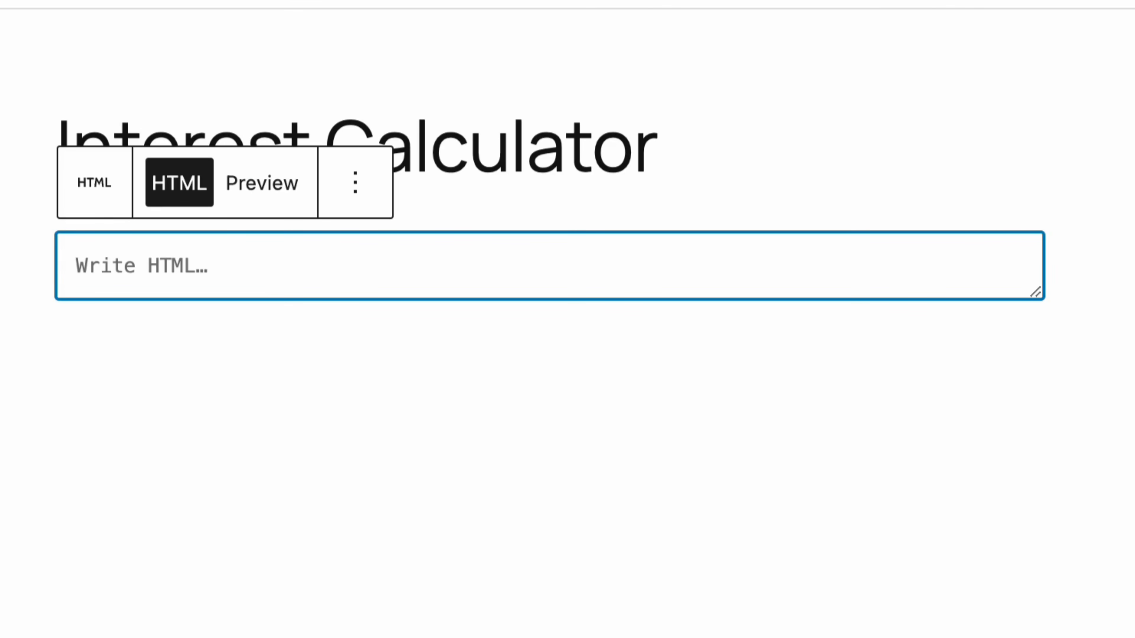
{"action": "key", "text": "ctrl+v"}
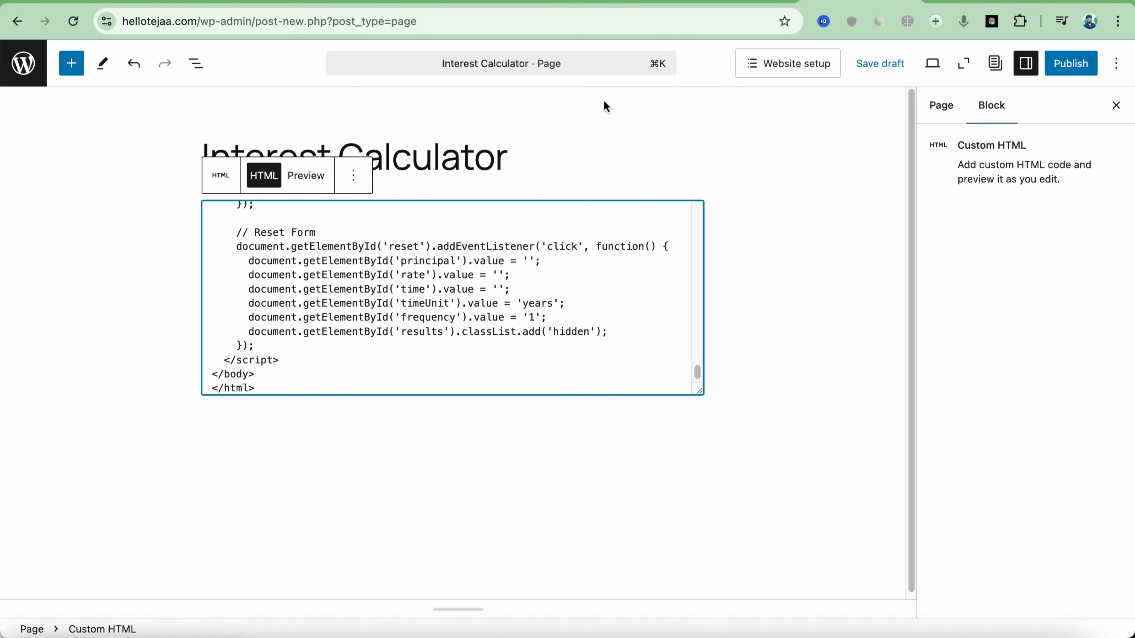
Publish the Interest Calculator page
{"action": "left_click", "coordinate": [295, 2]}
{"action": "scroll", "coordinate": [516, 405], "scroll_direction": "down", "scroll_amount": 1}
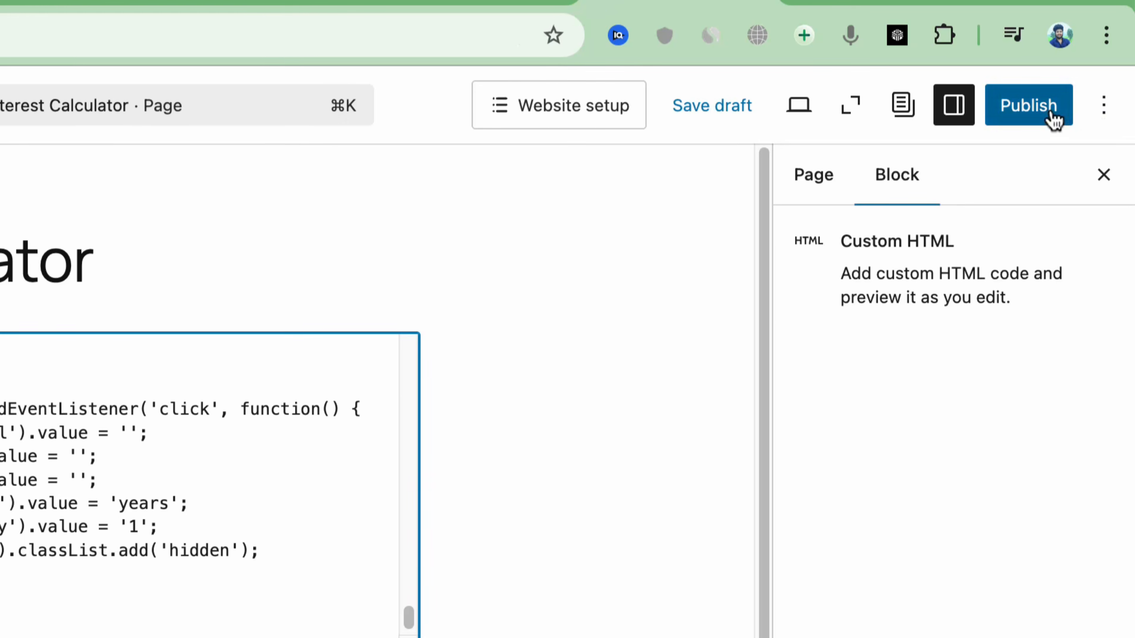
{"action": "left_click", "coordinate": [1083, 66]}
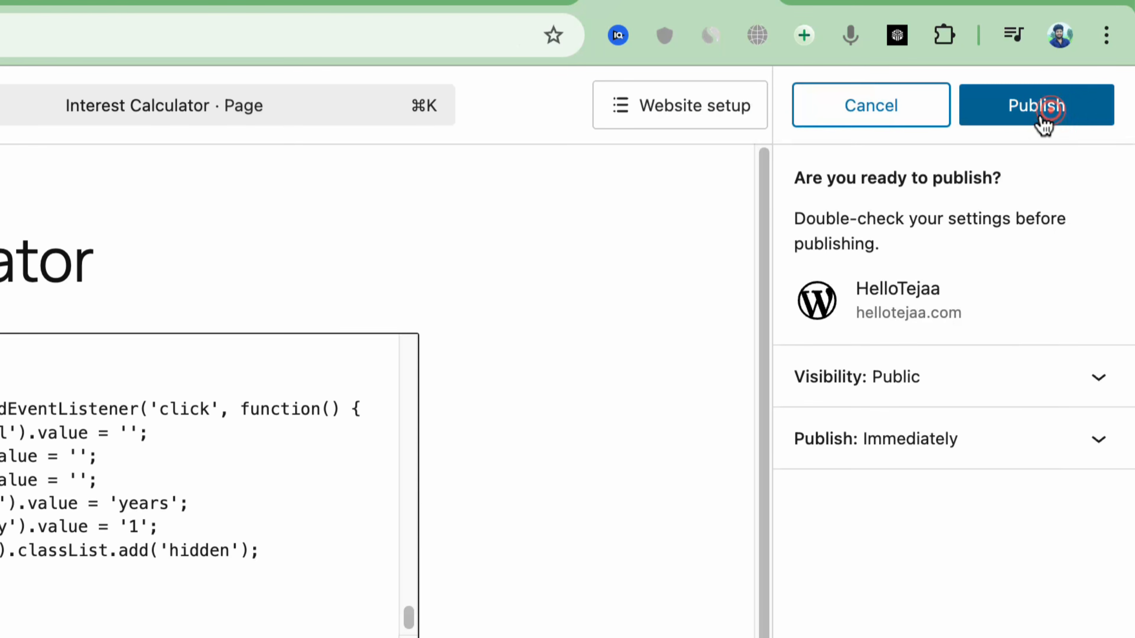
{"action": "left_click", "coordinate": [1078, 67]}
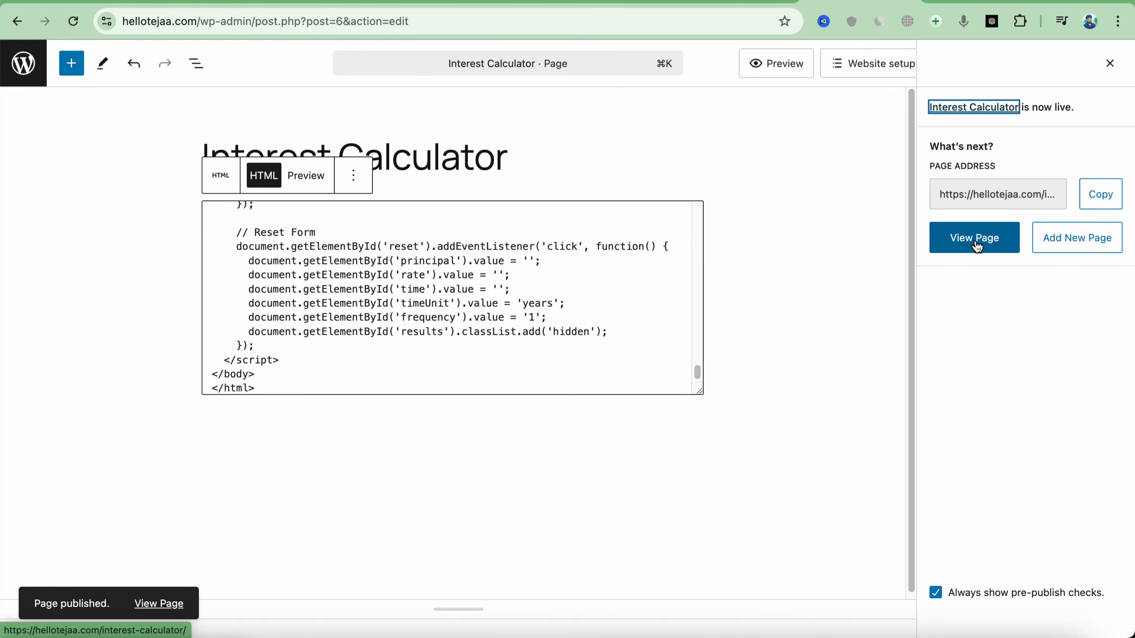
On the live page, enter principal 50000, rate 5% and 2 years, compounding annually
{"action": "left_click", "coordinate": [977, 246]}
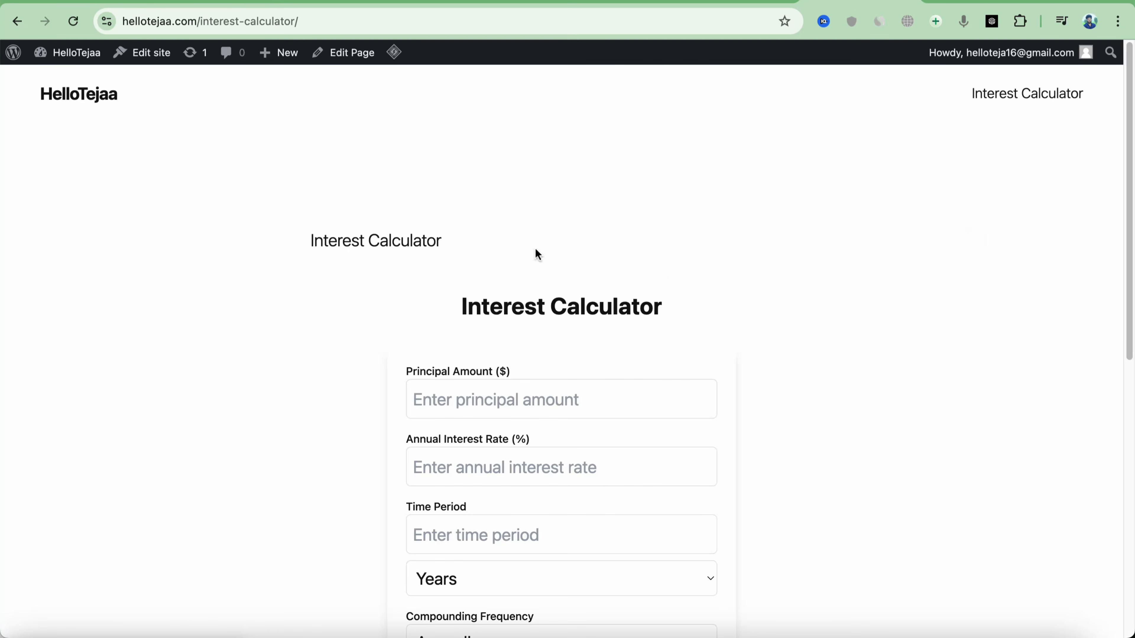
{"action": "scroll", "coordinate": [540, 248], "scroll_direction": "down", "scroll_amount": 3}
{"action": "scroll", "coordinate": [549, 245], "scroll_direction": "down", "scroll_amount": 1}
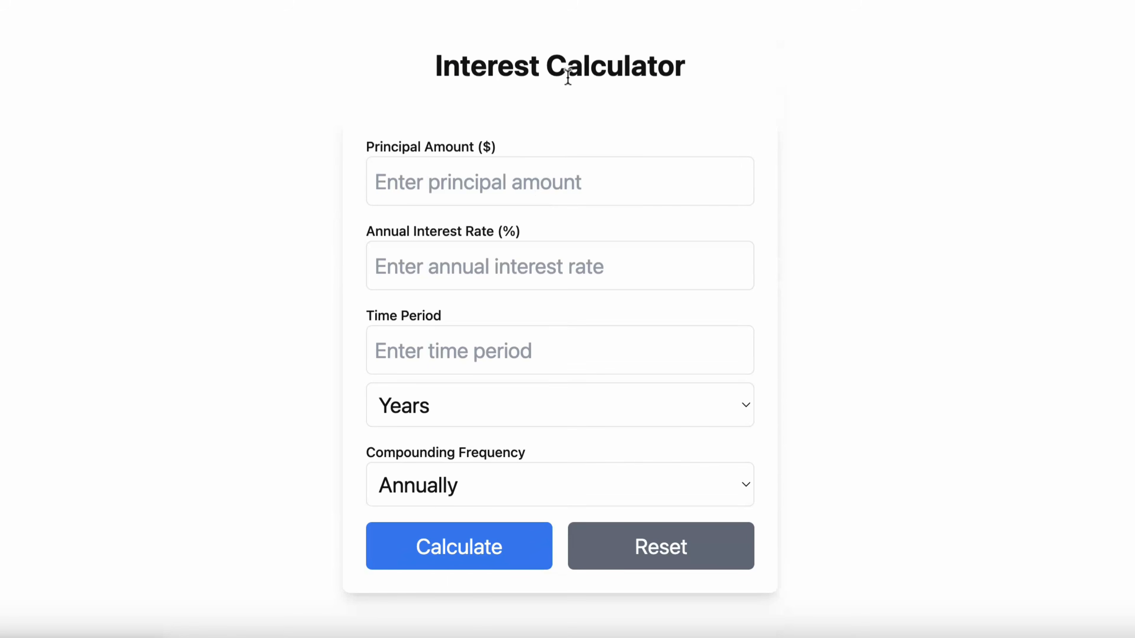
{"action": "left_click", "coordinate": [517, 176]}
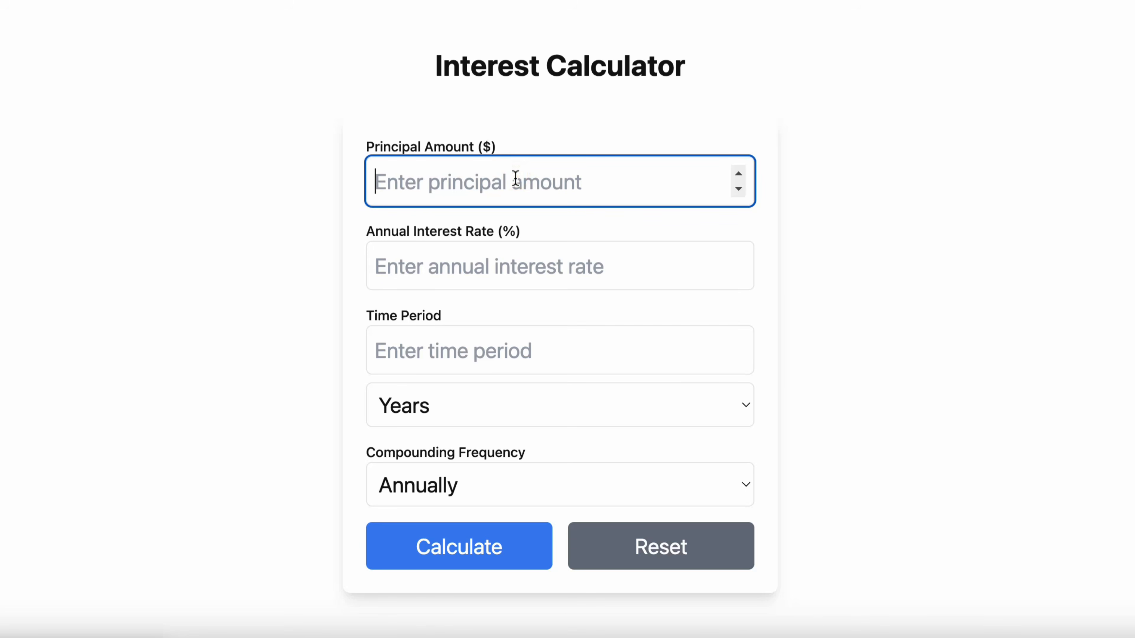
{"action": "type", "text": "50000"}
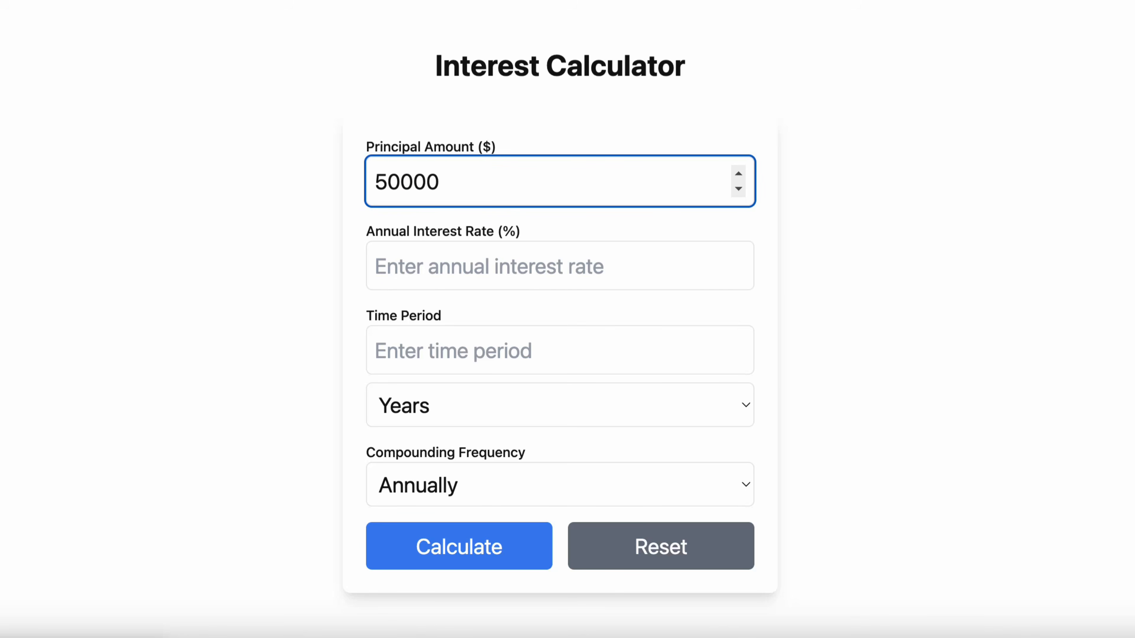
{"action": "left_click", "coordinate": [527, 258]}
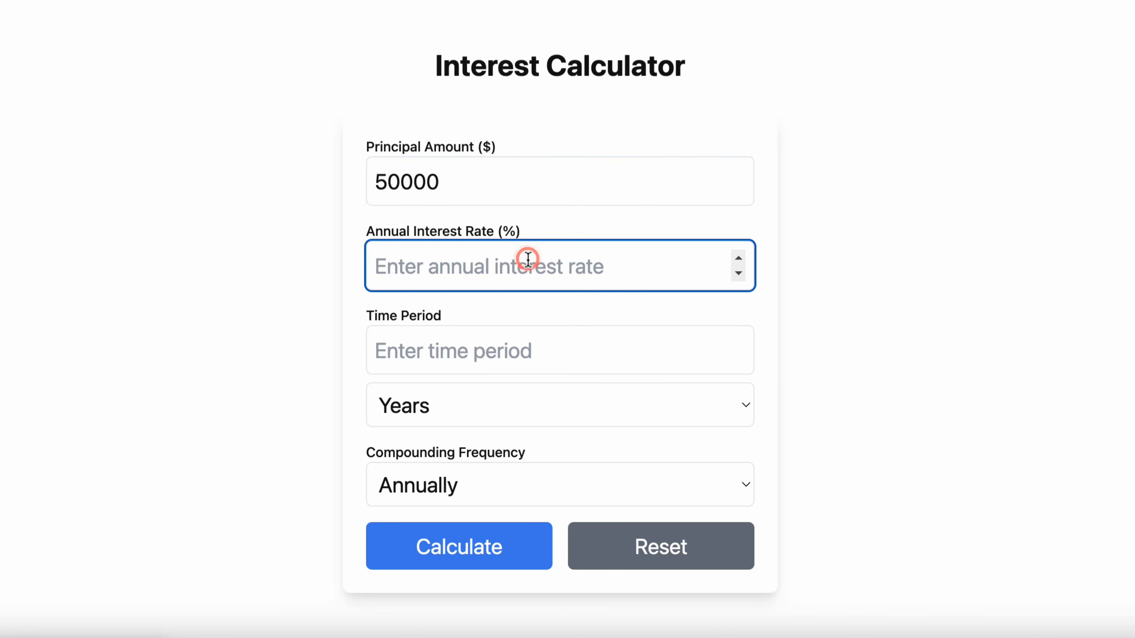
{"action": "type", "text": "5"}
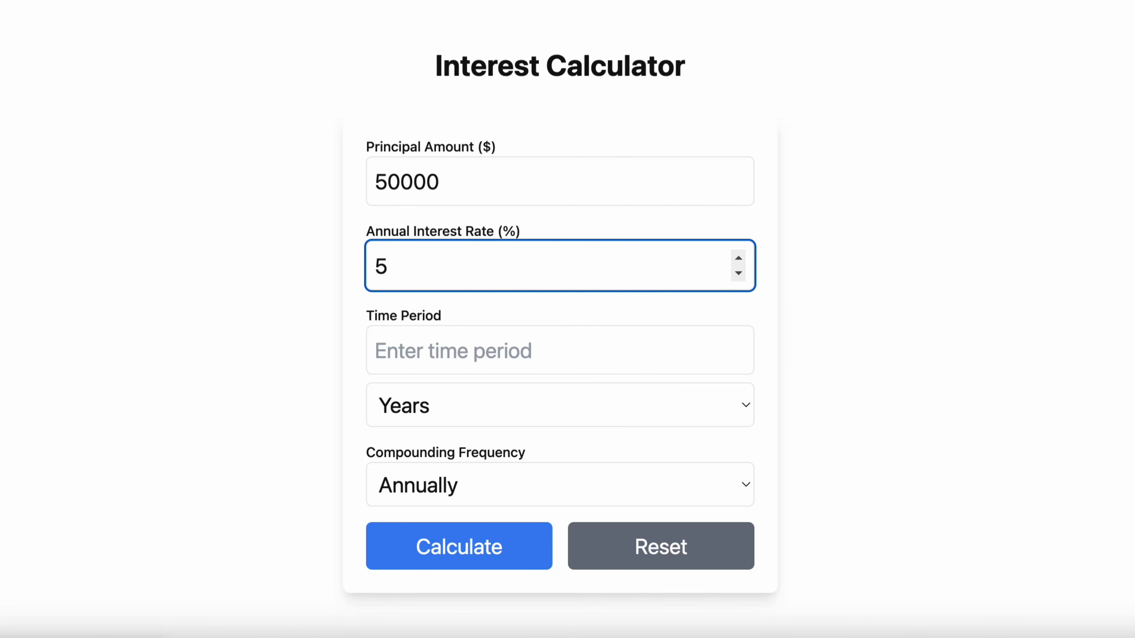
{"action": "left_click", "coordinate": [563, 334]}
{"action": "type", "text": "2"}
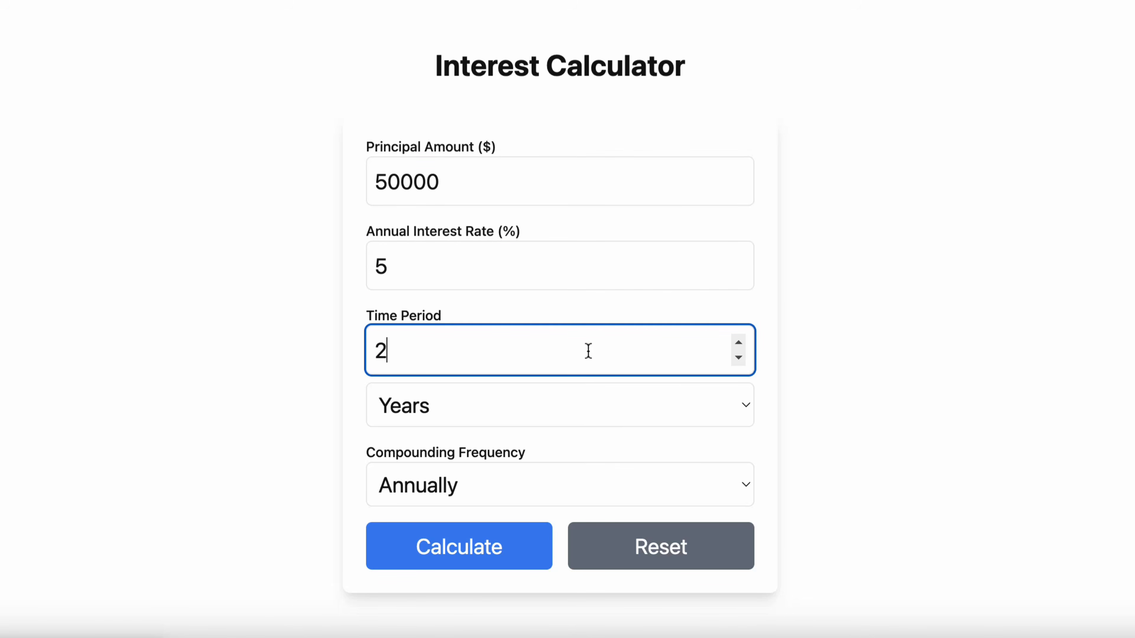
{"action": "left_click", "coordinate": [489, 414]}
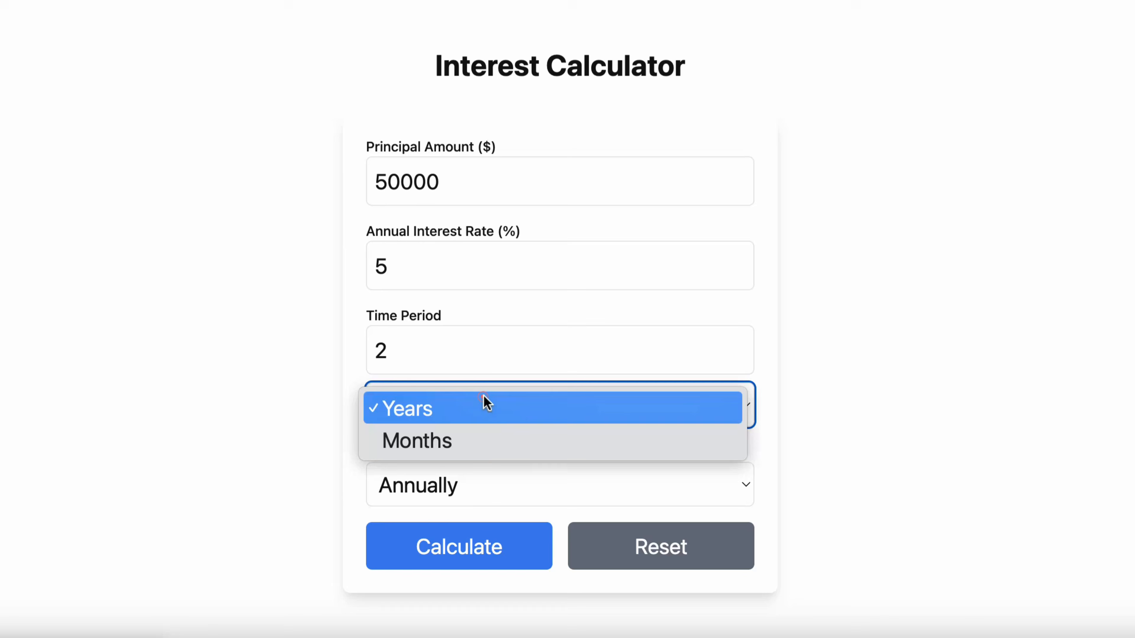
{"action": "left_click", "coordinate": [490, 479]}
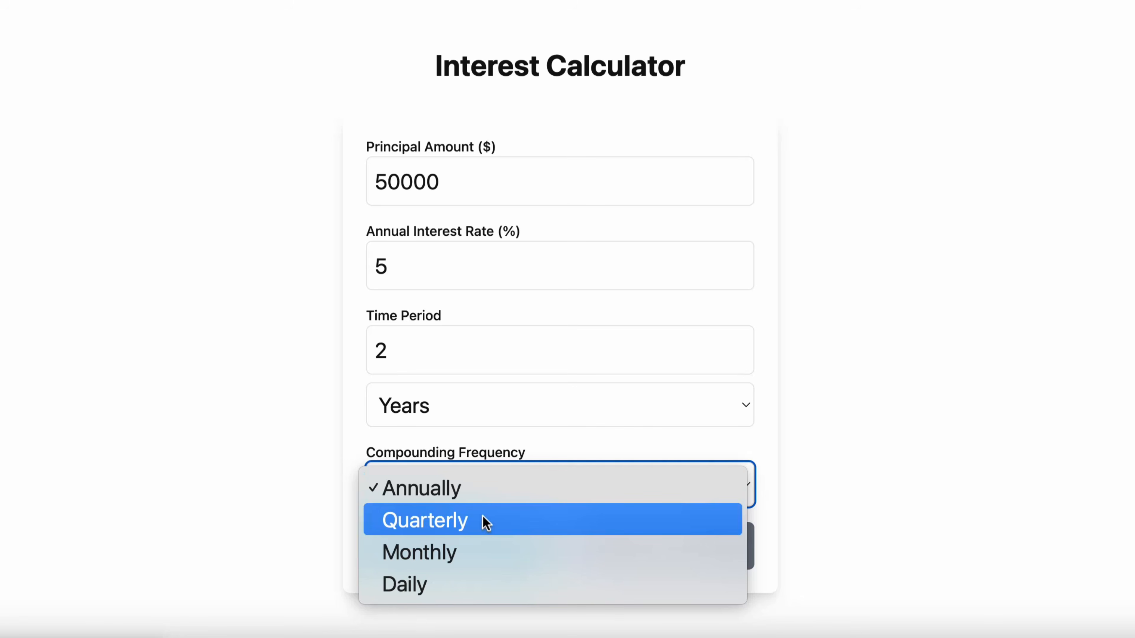
{"action": "left_click", "coordinate": [487, 492]}
Calculate to get $55125.00, then ask DeepSeek for an Indian currency calculator
{"action": "scroll", "coordinate": [504, 534], "scroll_direction": "down", "scroll_amount": 3}
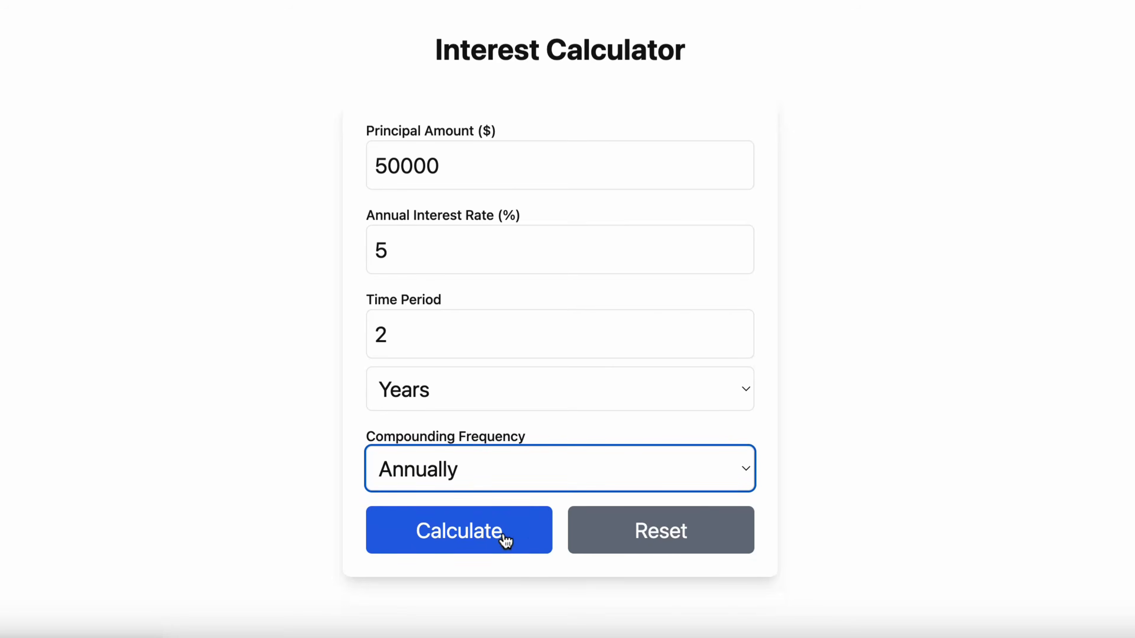
{"action": "left_click", "coordinate": [510, 407]}
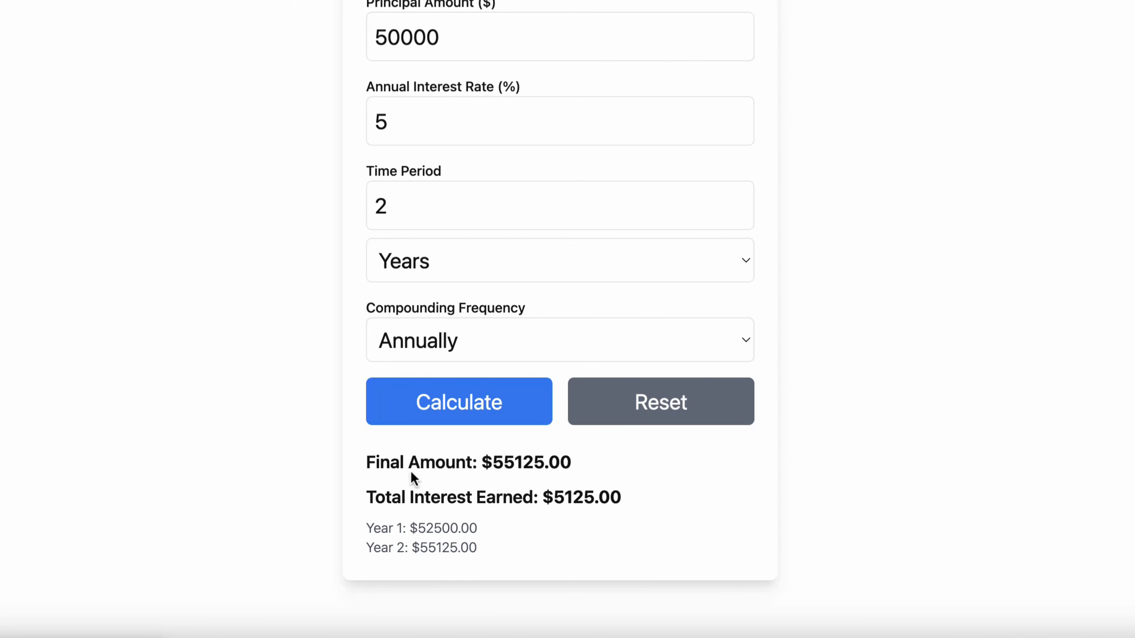
{"action": "left_click_drag", "start_coordinate": [484, 465], "coordinate": [665, 503]}
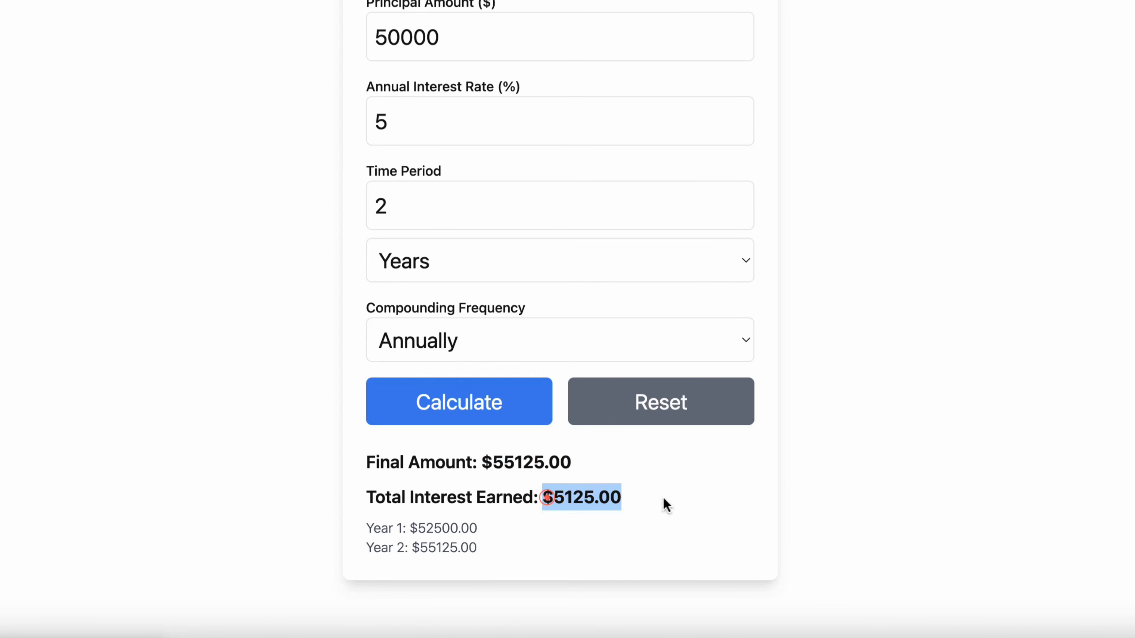
{"action": "mouse_move", "coordinate": [409, 528]}
{"action": "left_mouse_down"}
{"action": "mouse_move", "coordinate": [459, 529]}
{"action": "mouse_move", "coordinate": [415, 543]}
{"action": "left_mouse_up"}
{"action": "left_click", "coordinate": [460, 530]}
{"action": "left_click", "coordinate": [534, 548]}
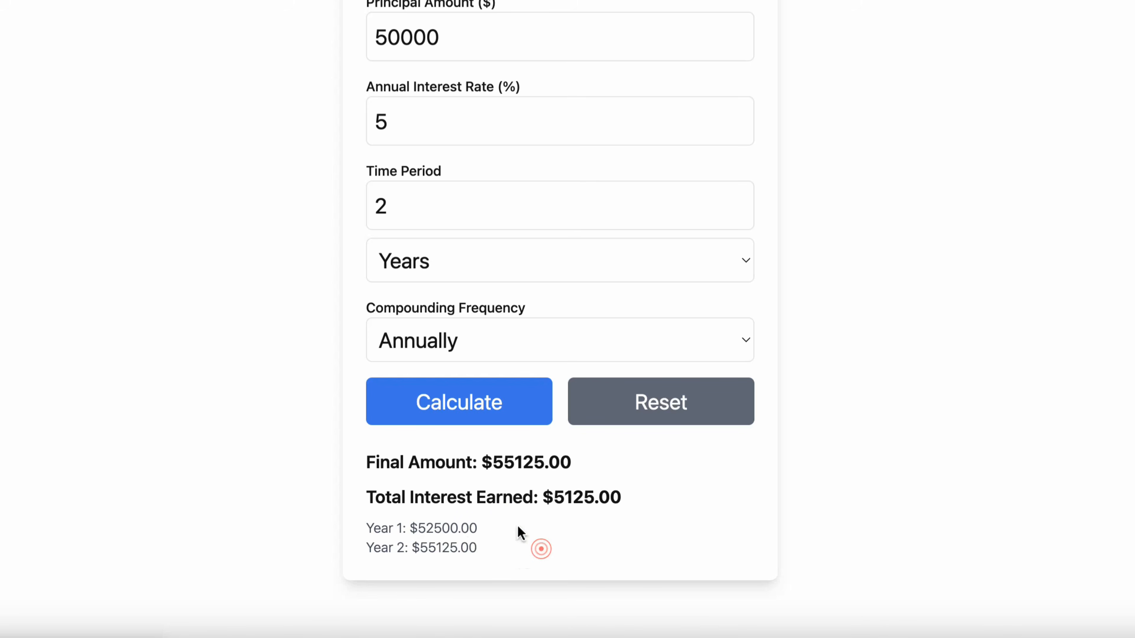
{"action": "scroll", "coordinate": [506, 509], "scroll_direction": "down", "scroll_amount": 1}
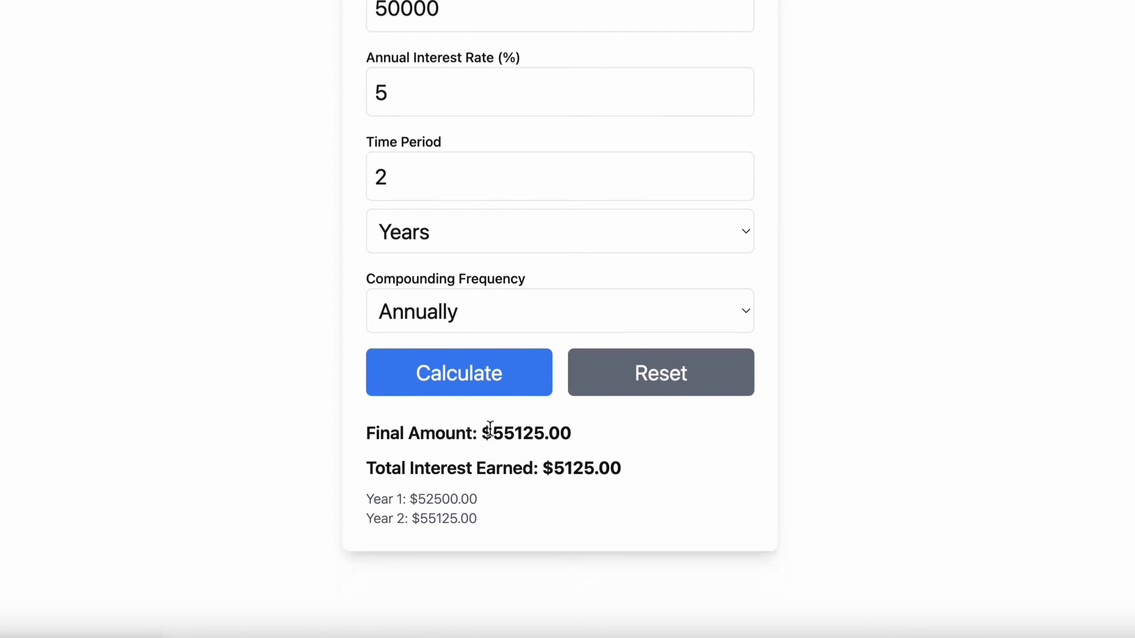
{"action": "left_click_drag", "start_coordinate": [490, 429], "coordinate": [481, 427]}
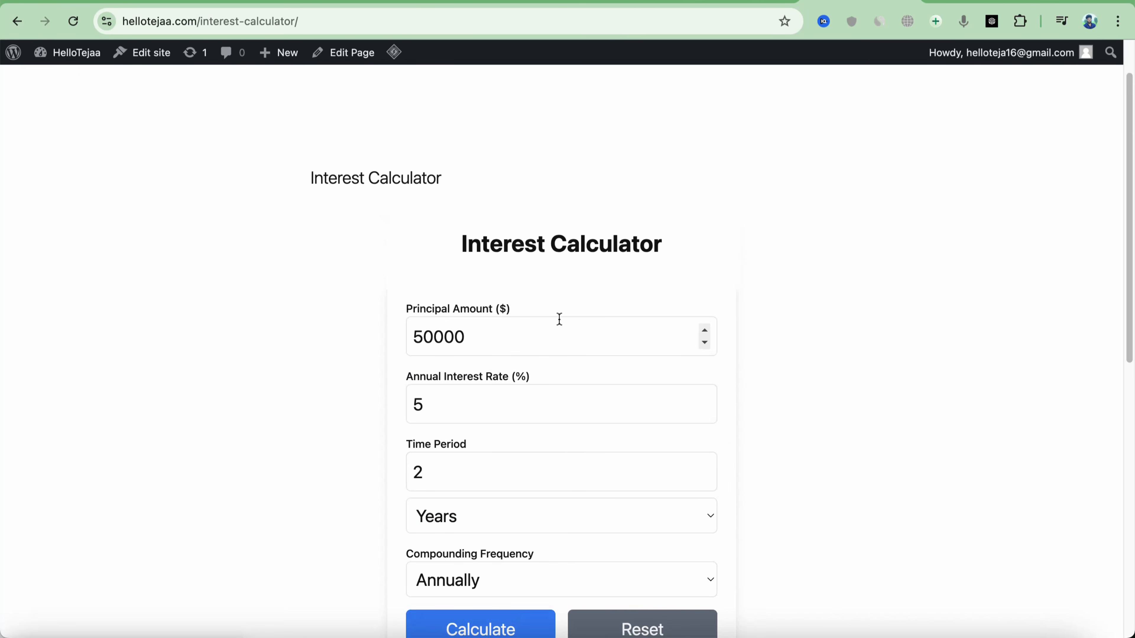
{"action": "left_click", "coordinate": [278, 1]}
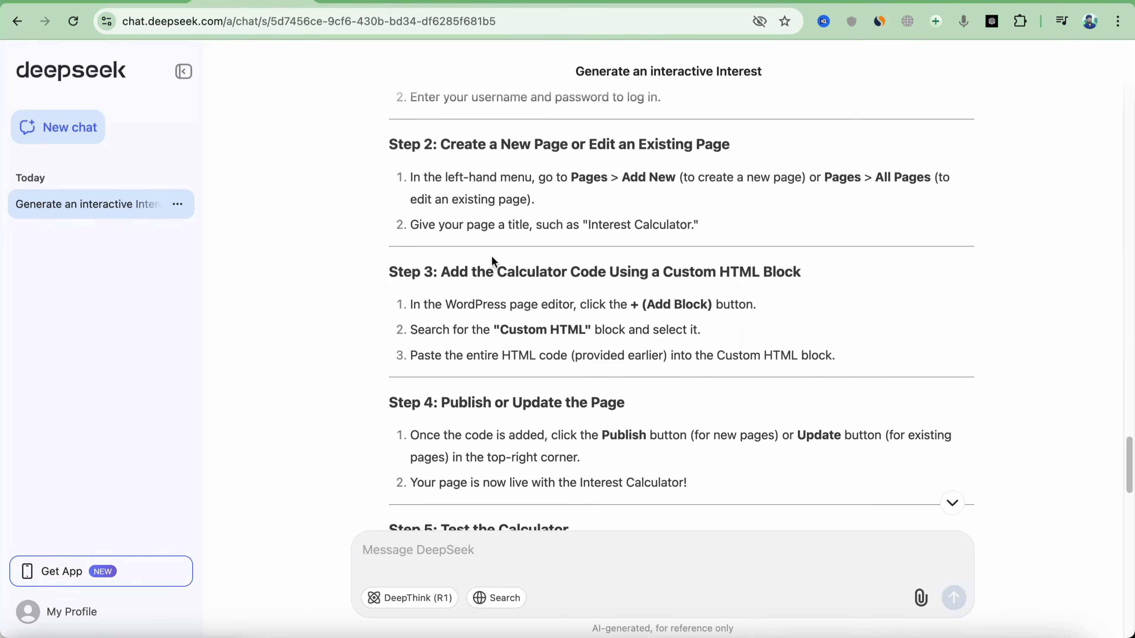
{"action": "type", "text": "i want code for indian currency calculator"}
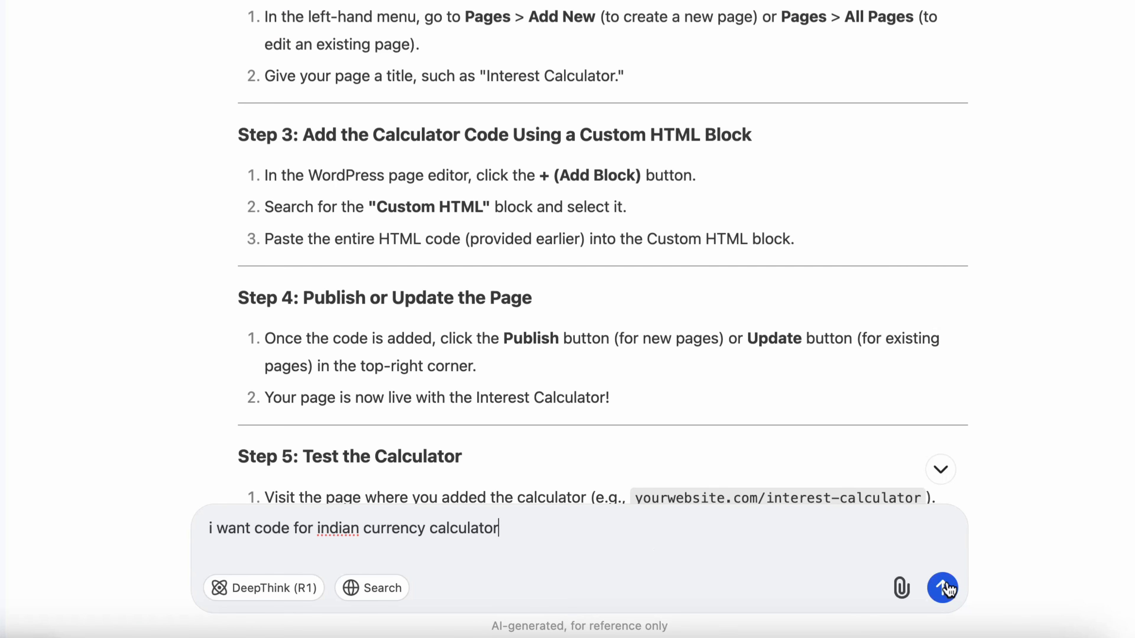
Send the Indian-currency request to DeepSeek and copy the new rupee calculator code
{"action": "left_click", "coordinate": [942, 586]}
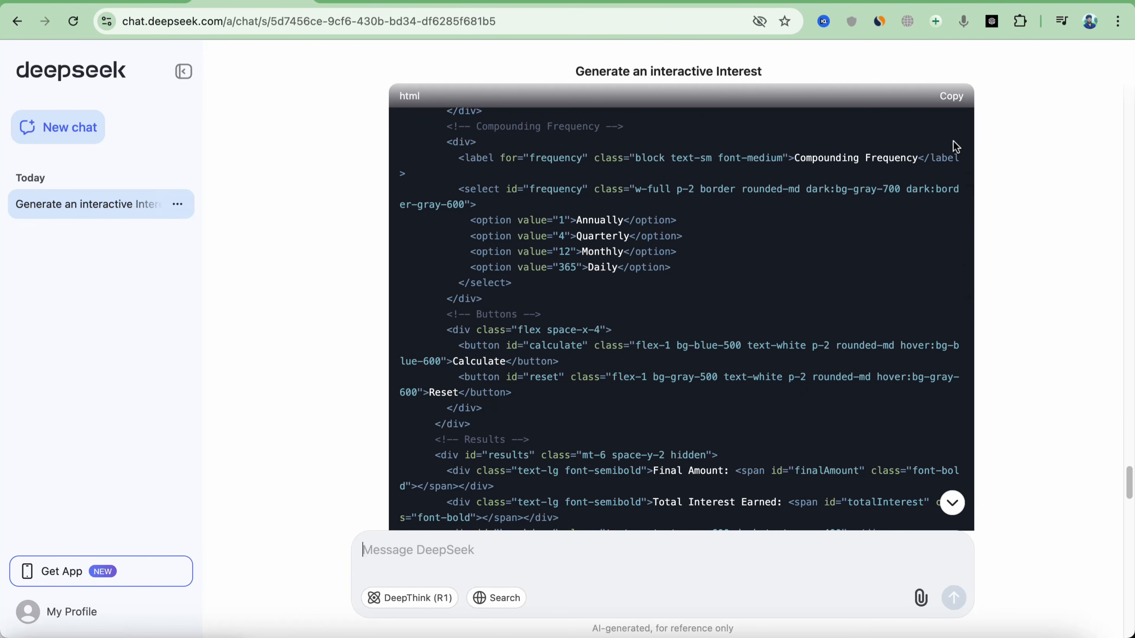
{"action": "left_click", "coordinate": [952, 97]}
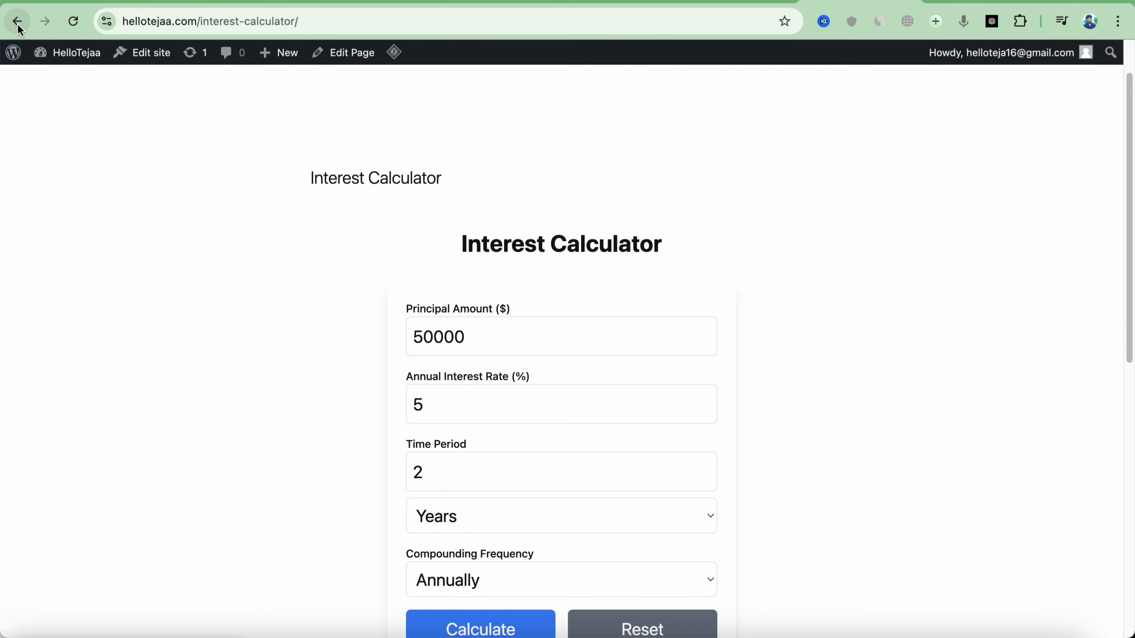
Replace the Custom HTML block's old code with the rupee version, save, and view the page
{"action": "left_click", "coordinate": [18, 23]}
{"action": "left_click", "coordinate": [474, 333]}
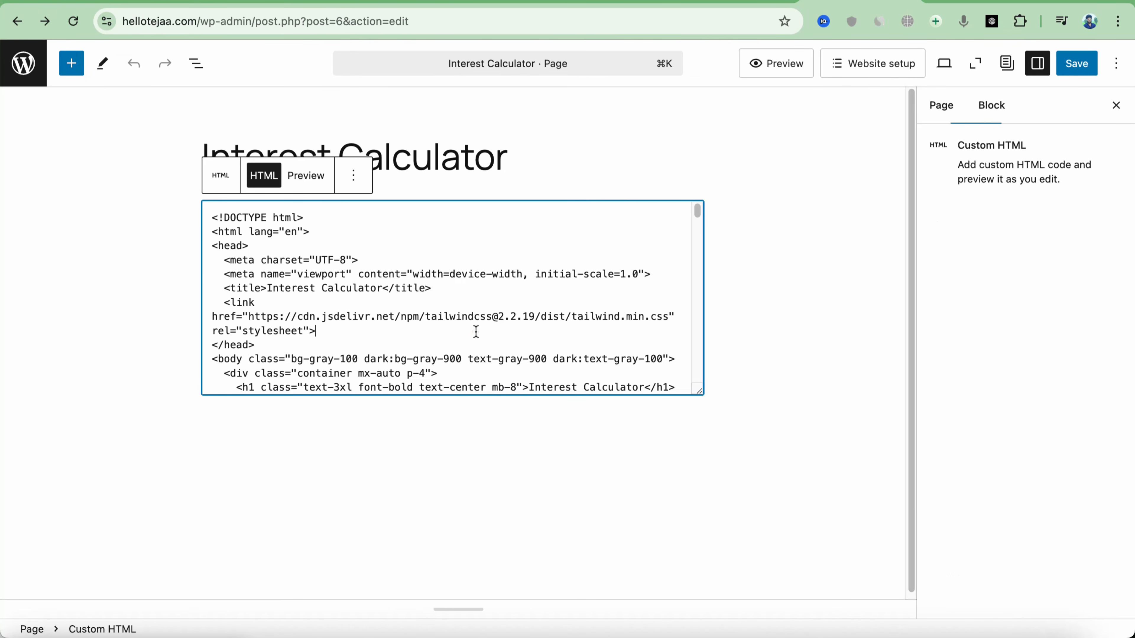
{"action": "key", "text": "super+a"}
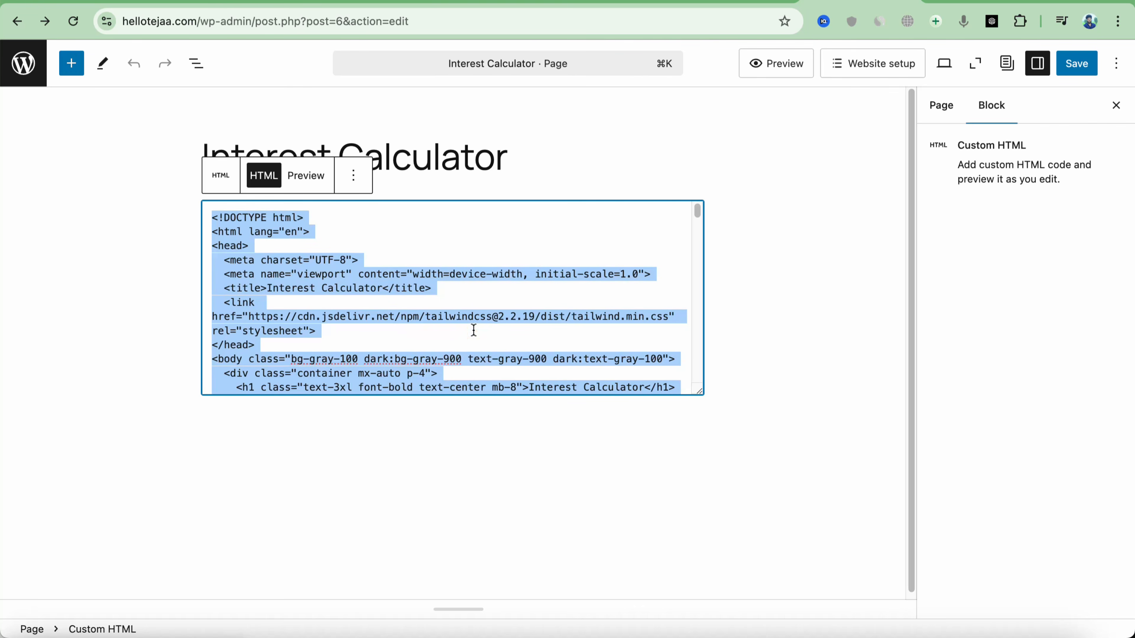
{"action": "key", "text": "BackSpace"}
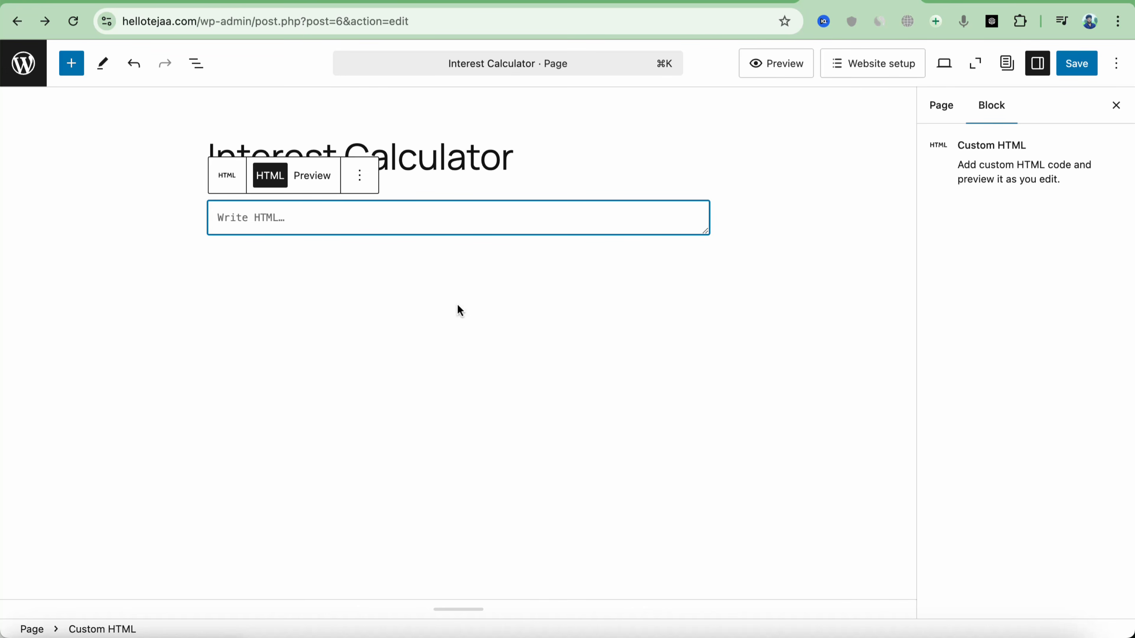
{"action": "key", "text": "super+v"}
{"action": "left_click", "coordinate": [1092, 70]}
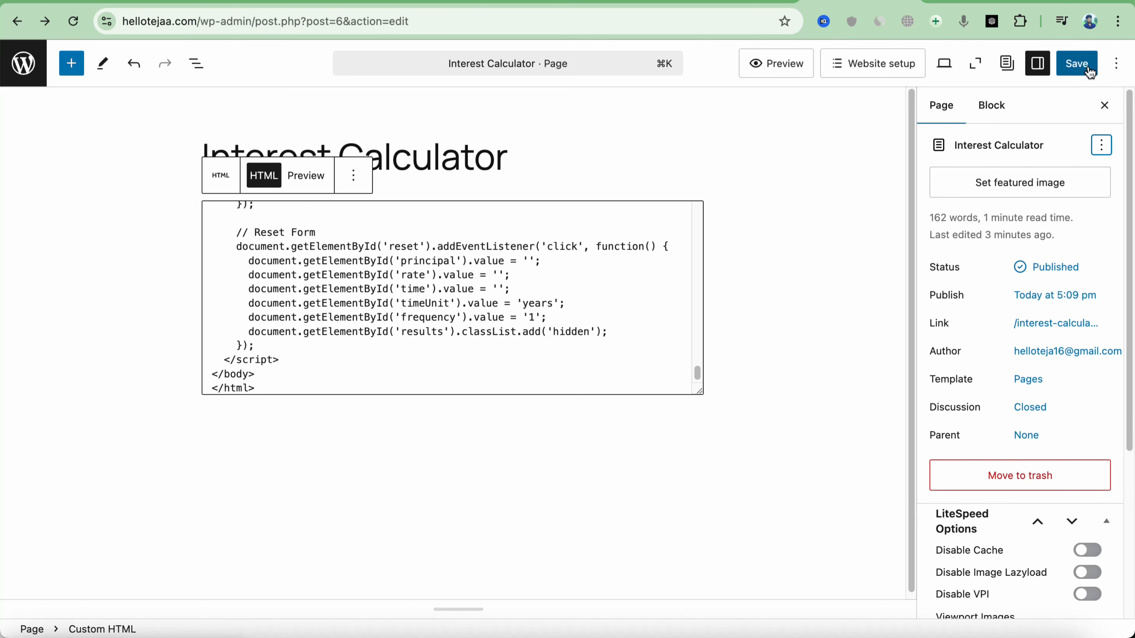
{"action": "left_click", "coordinate": [1090, 72]}
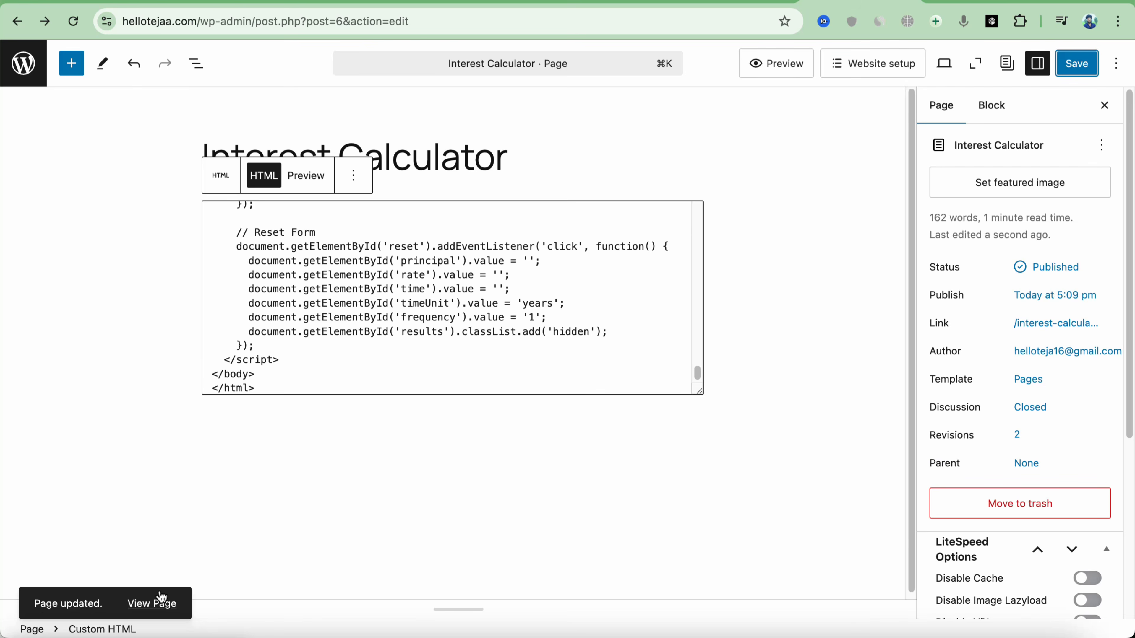
{"action": "left_click", "coordinate": [161, 602]}
Enter ₹50000 principal, 10% rate and 3 years on the live rupee calculator
{"action": "scroll", "coordinate": [489, 390], "scroll_direction": "down", "scroll_amount": 6}
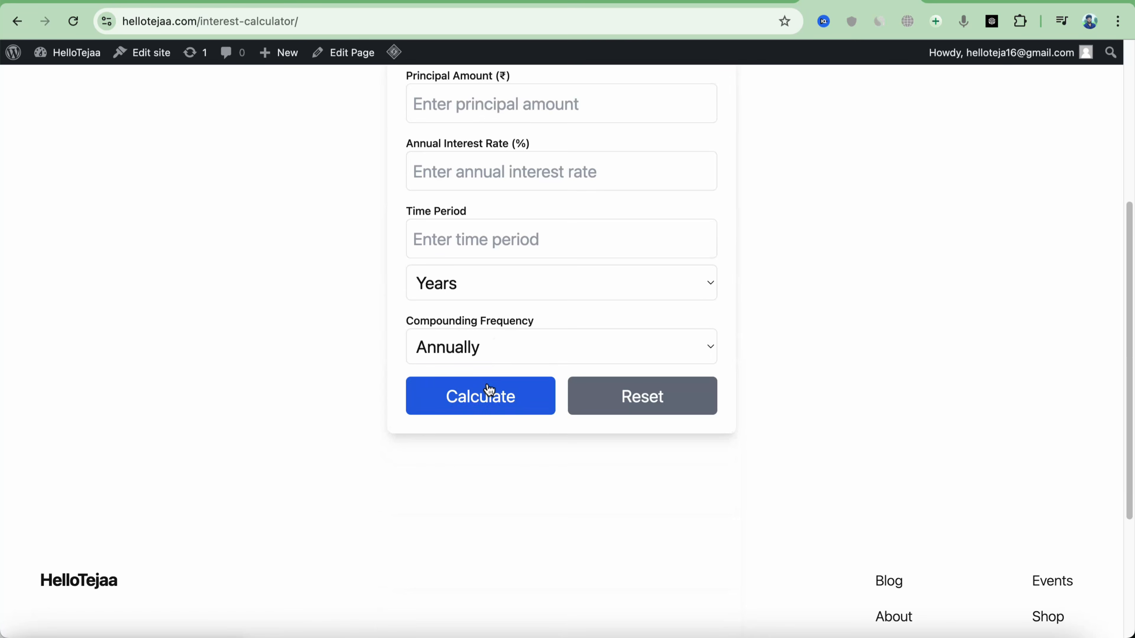
{"action": "scroll", "coordinate": [535, 332], "scroll_direction": "up", "scroll_amount": 4}
{"action": "left_click", "coordinate": [537, 295]}
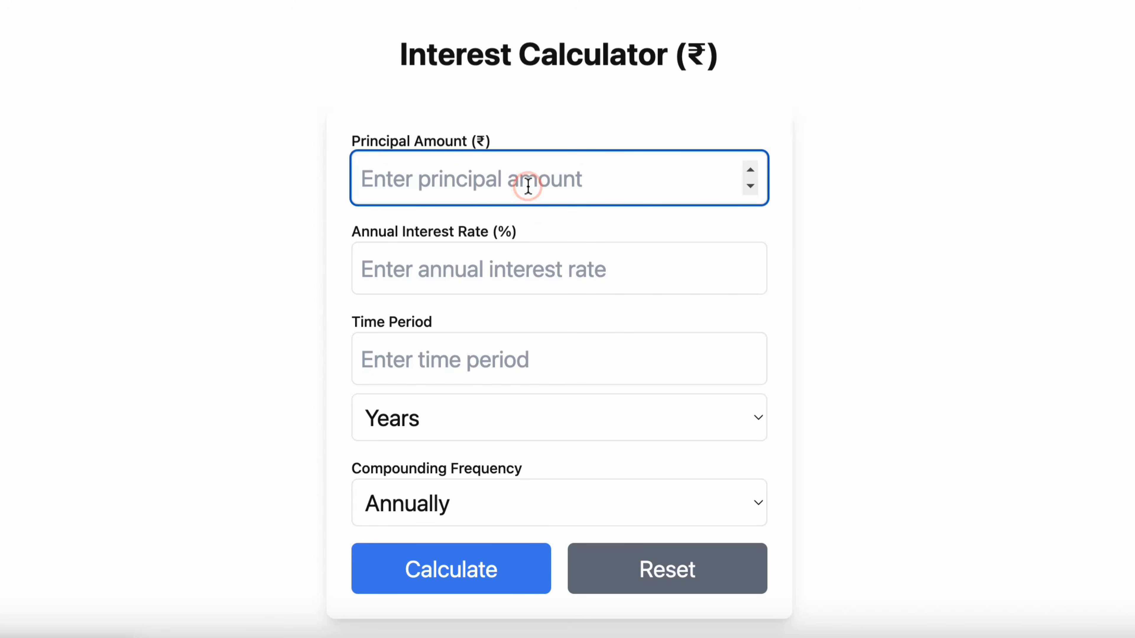
{"action": "type", "text": "50000"}
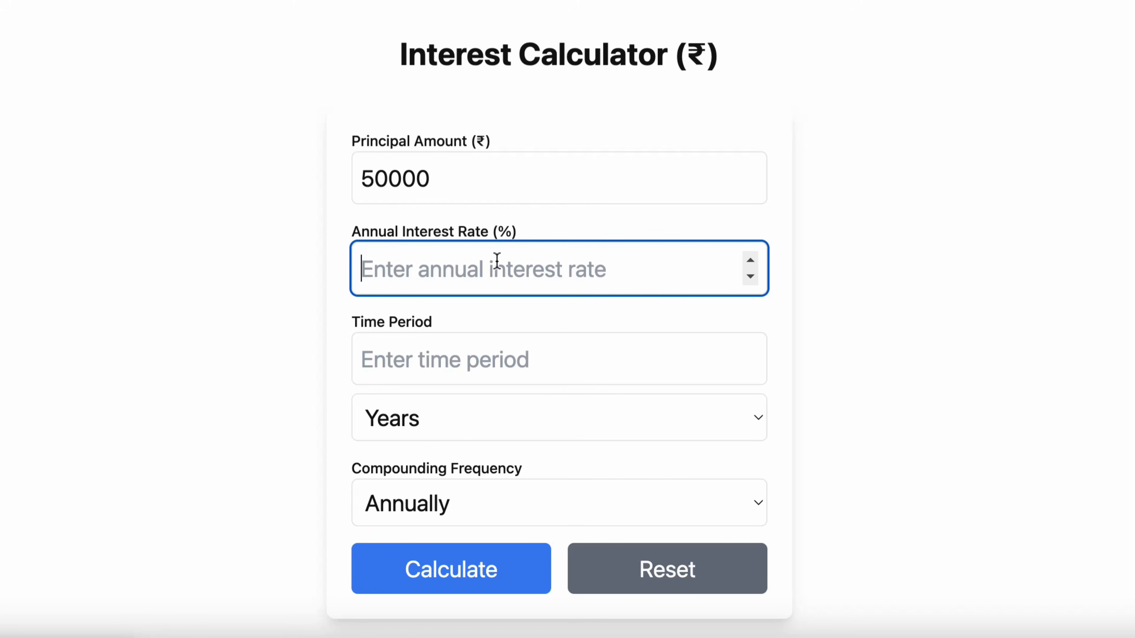
{"action": "type", "text": "10"}
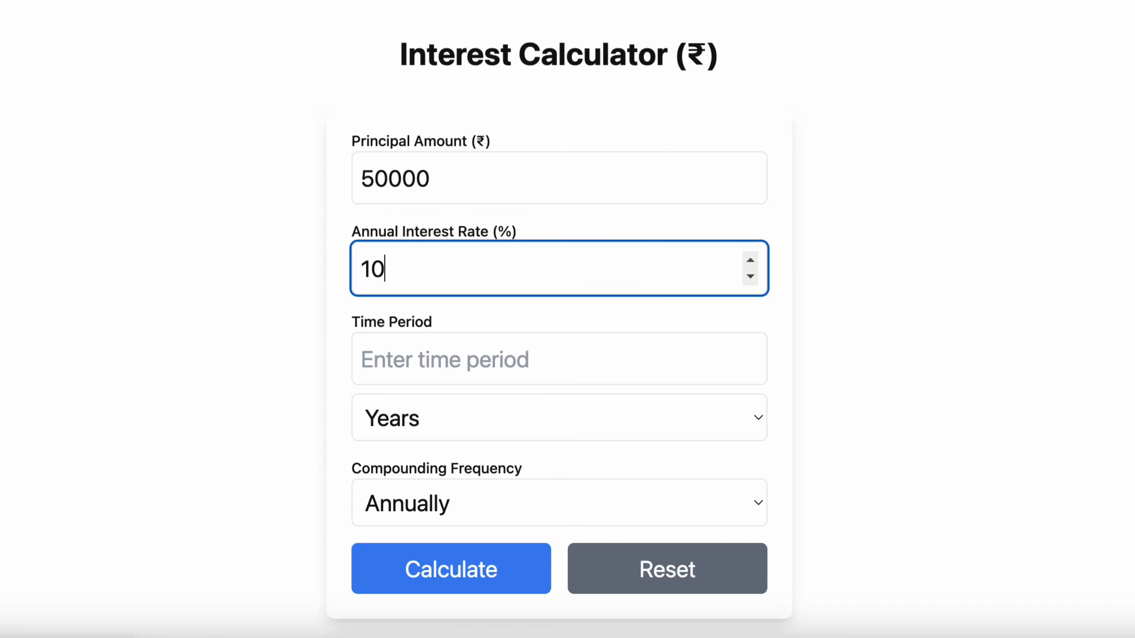
{"action": "left_click", "coordinate": [509, 361]}
{"action": "type", "text": "3"}
{"action": "key", "text": "Tab"}
Calculate and check the ₹66,550.00 final amount and ₹16,550.00 total interest
{"action": "scroll", "coordinate": [515, 410], "scroll_direction": "down", "scroll_amount": 5}
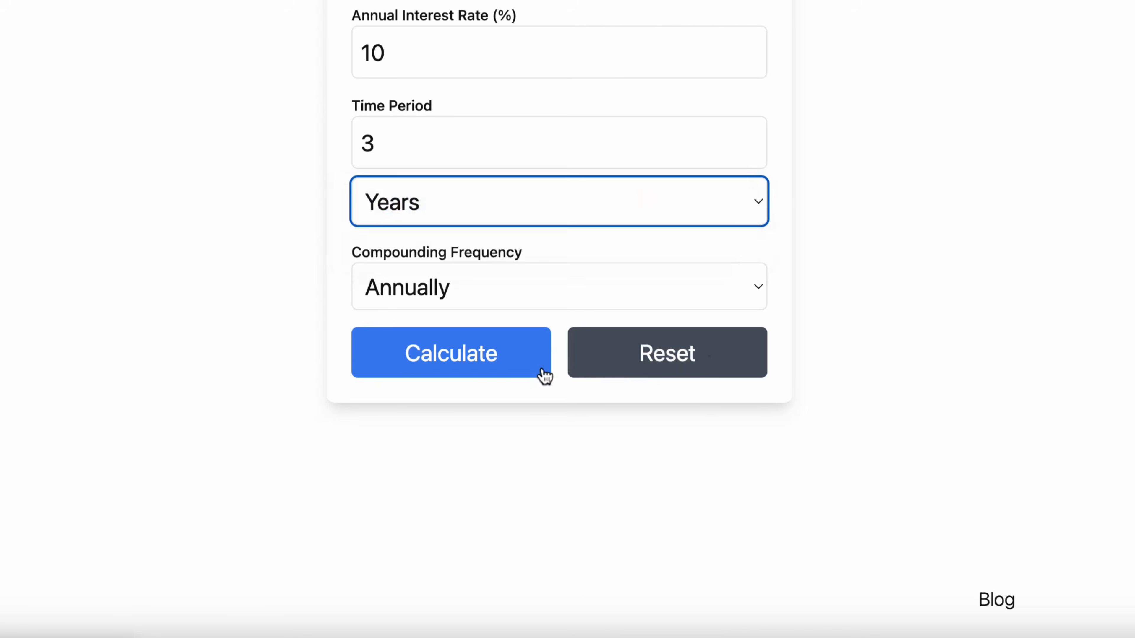
{"action": "left_click", "coordinate": [471, 360]}
{"action": "scroll", "coordinate": [509, 441], "scroll_direction": "down", "scroll_amount": 1}
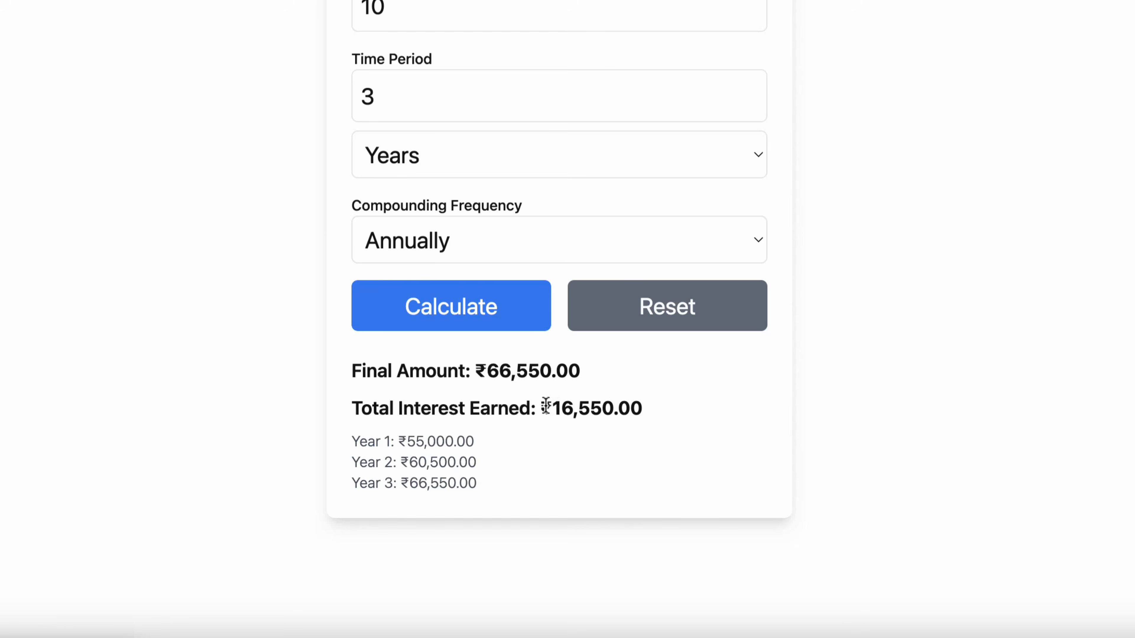
{"action": "left_click_drag", "start_coordinate": [545, 406], "coordinate": [702, 420]}
{"action": "left_click", "coordinate": [489, 483]}
{"action": "scroll", "coordinate": [472, 484], "scroll_direction": "down", "scroll_amount": 1}
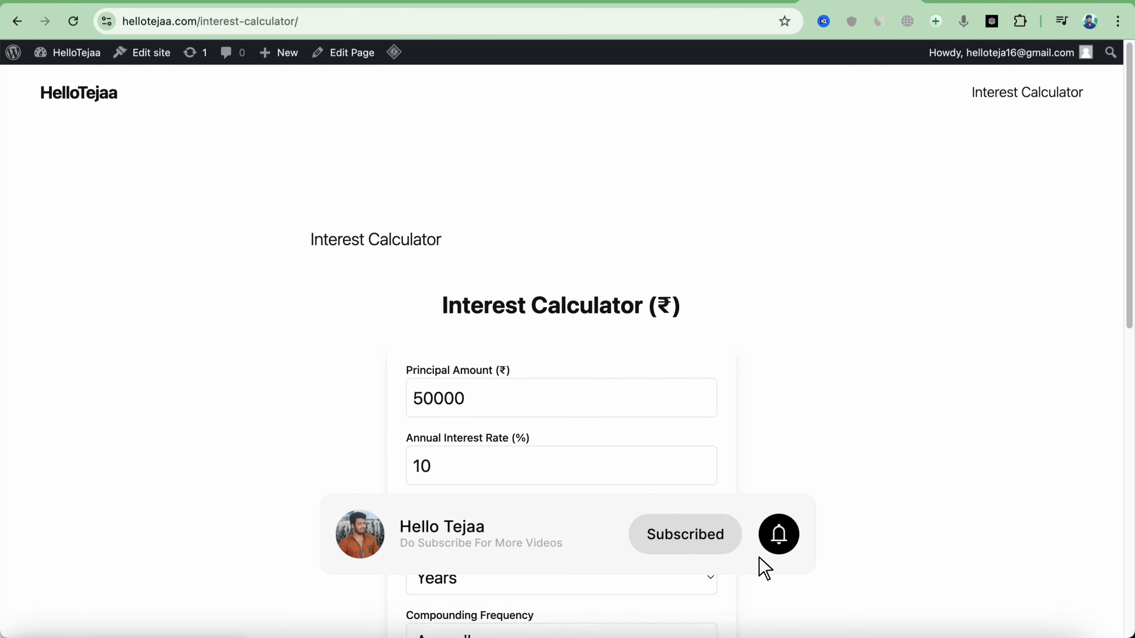
{"action": "scroll", "coordinate": [560, 358], "scroll_direction": "down", "scroll_amount": 2}
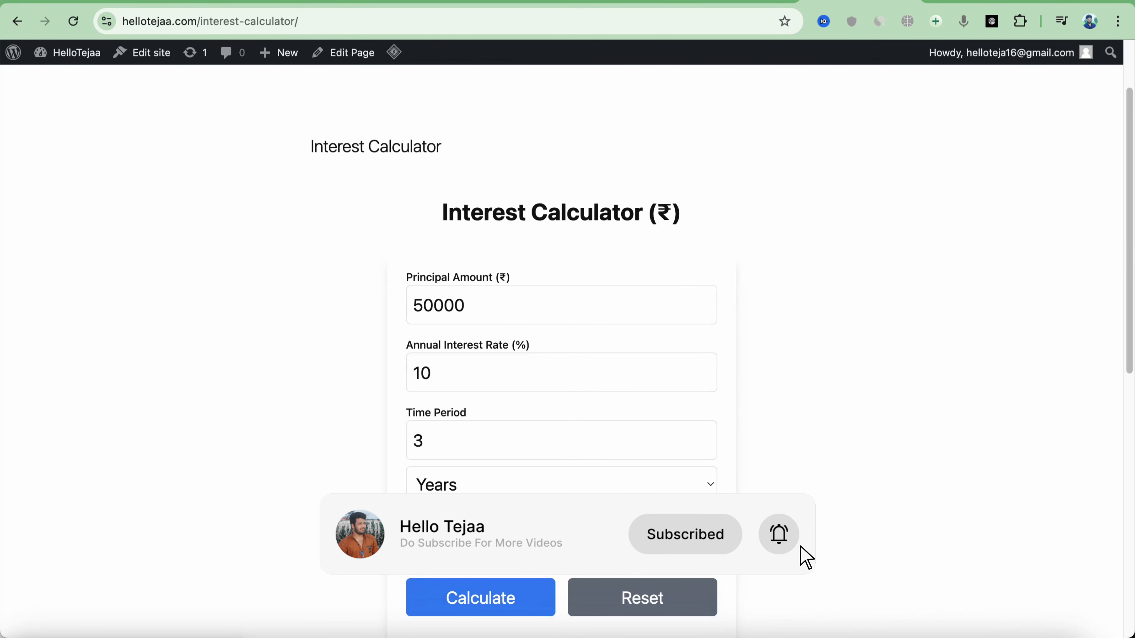
{"action": "scroll", "coordinate": [477, 340], "scroll_direction": "up", "scroll_amount": 2}
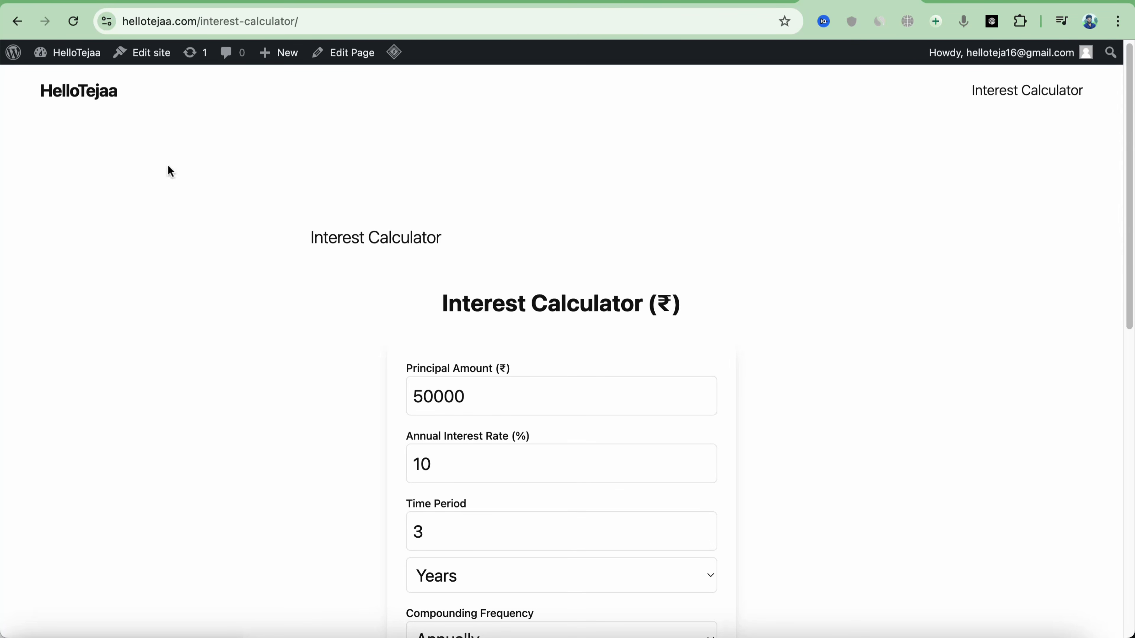
{"action": "left_click", "coordinate": [71, 52]}
Search 'elementor' under Add New Plugin, then install and activate Elementor Website Builder
{"action": "mouse_move", "coordinate": [85, 235]}
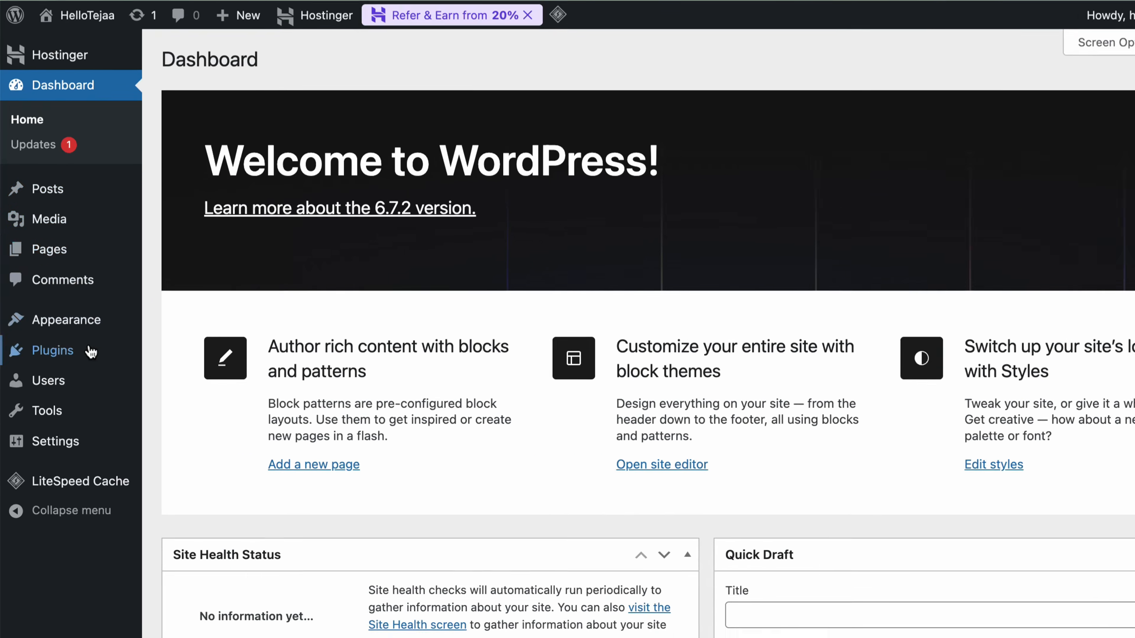
{"action": "mouse_move", "coordinate": [75, 348]}
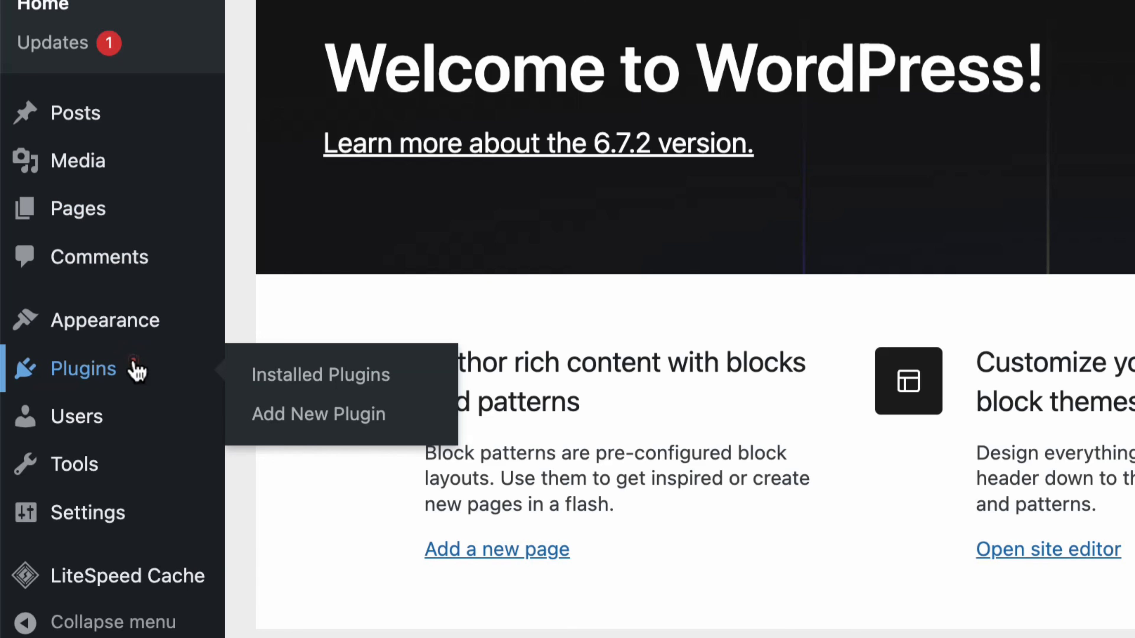
{"action": "left_click", "coordinate": [133, 361]}
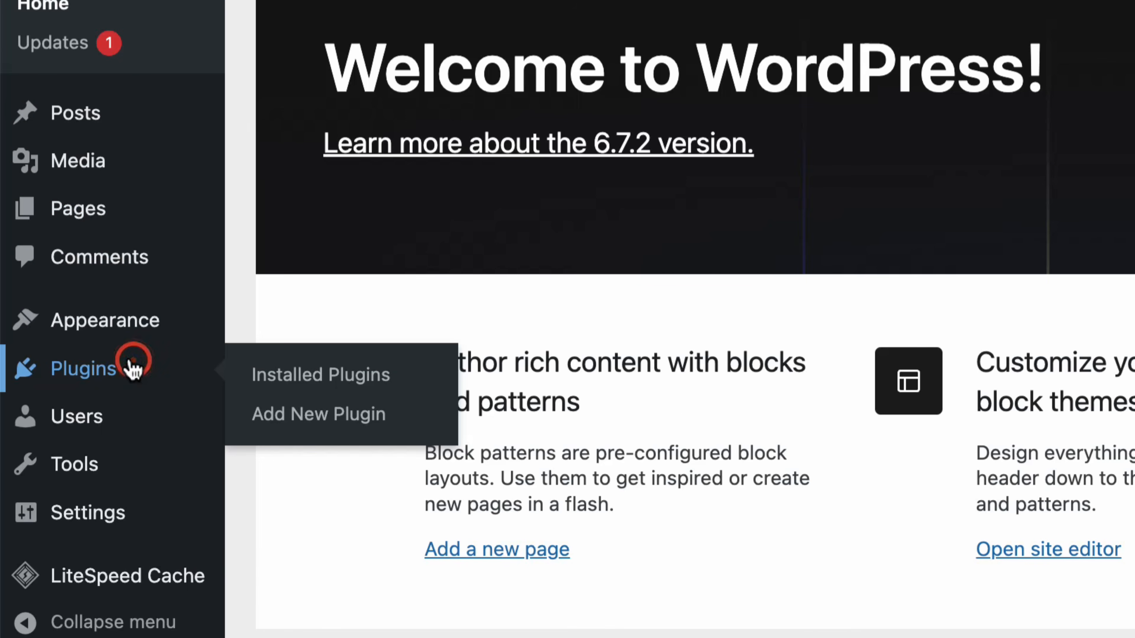
{"action": "left_click", "coordinate": [323, 404]}
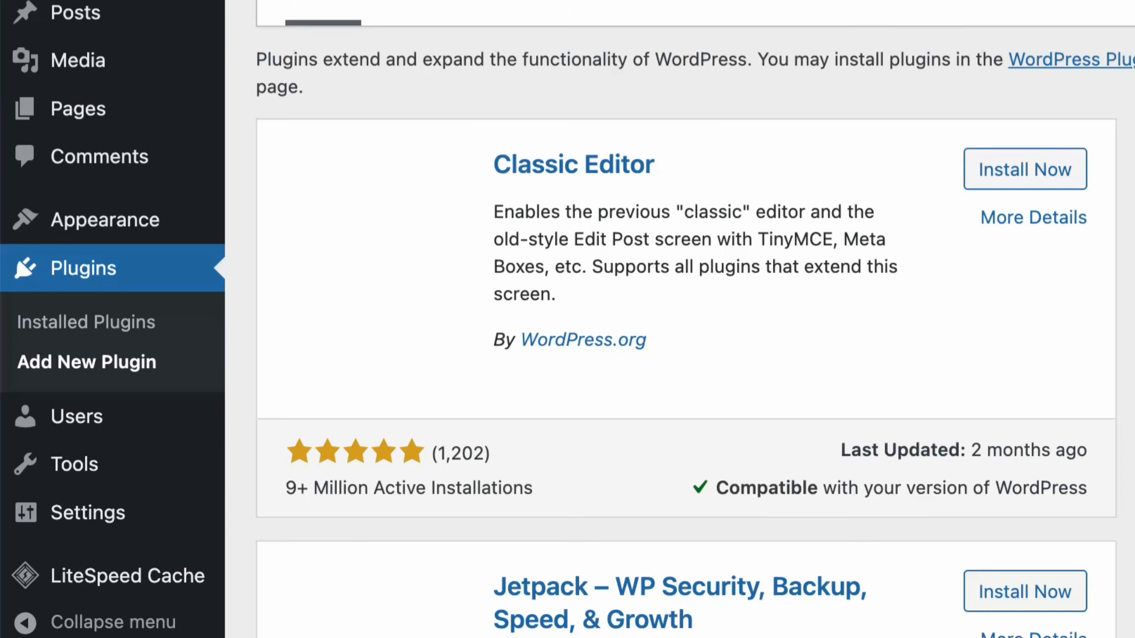
{"action": "left_click", "coordinate": [949, 134]}
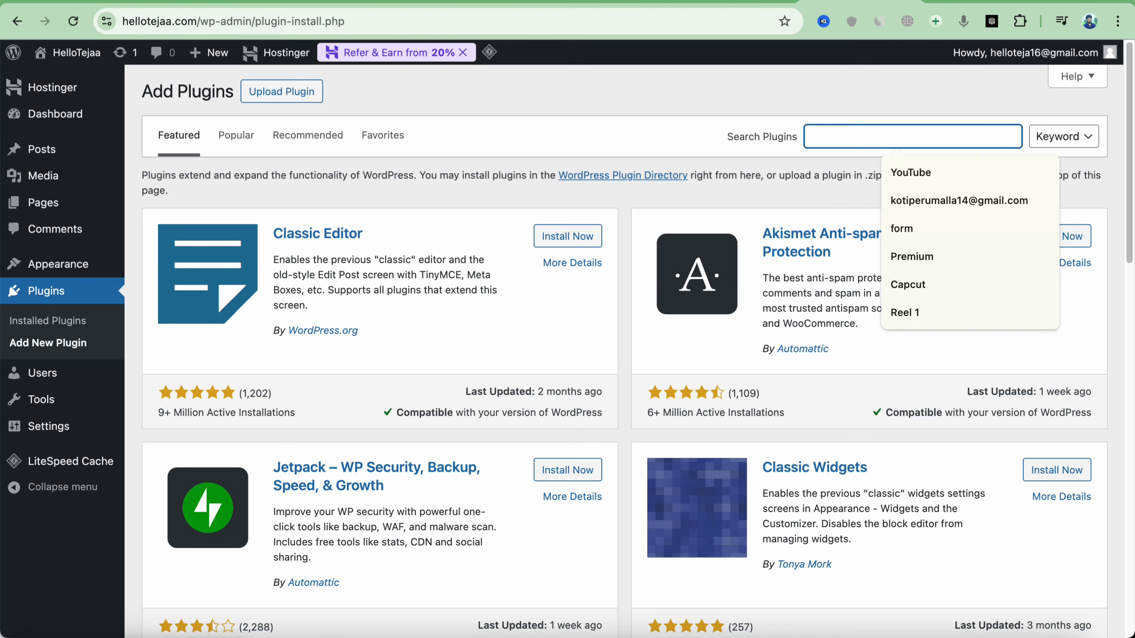
{"action": "type", "text": "elementor"}
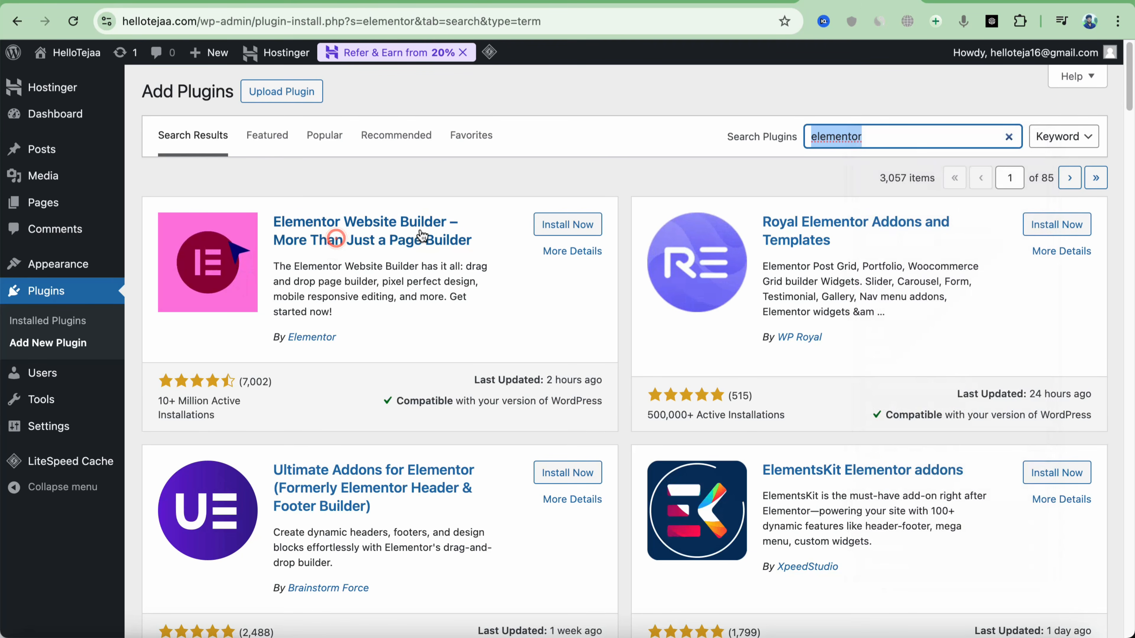
{"action": "left_click", "coordinate": [561, 223]}
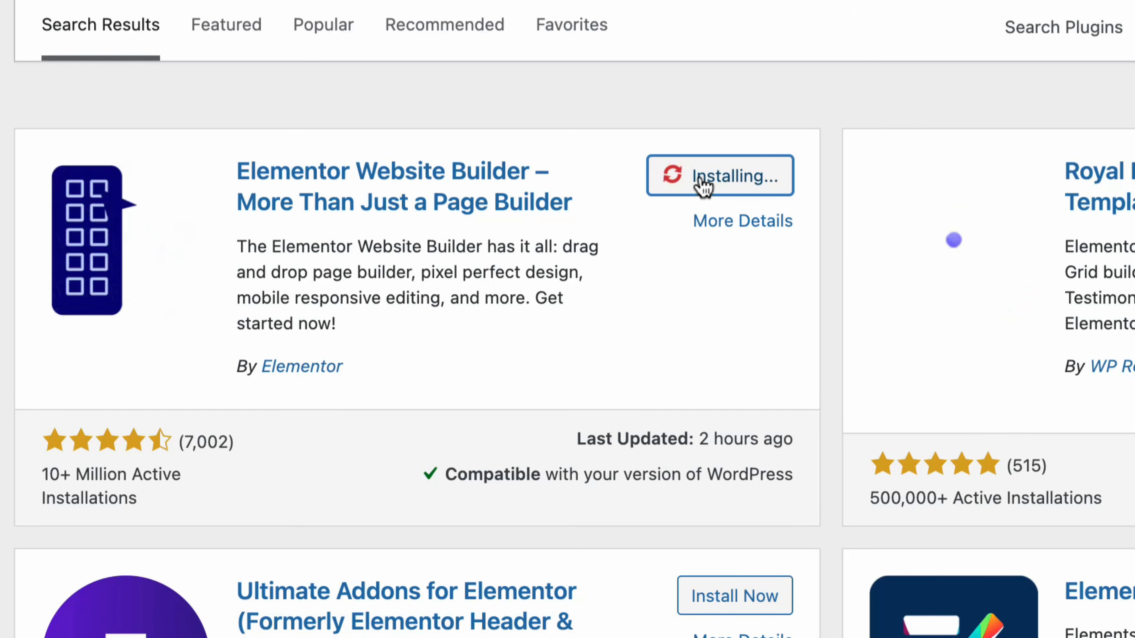
{"action": "left_click", "coordinate": [750, 188]}
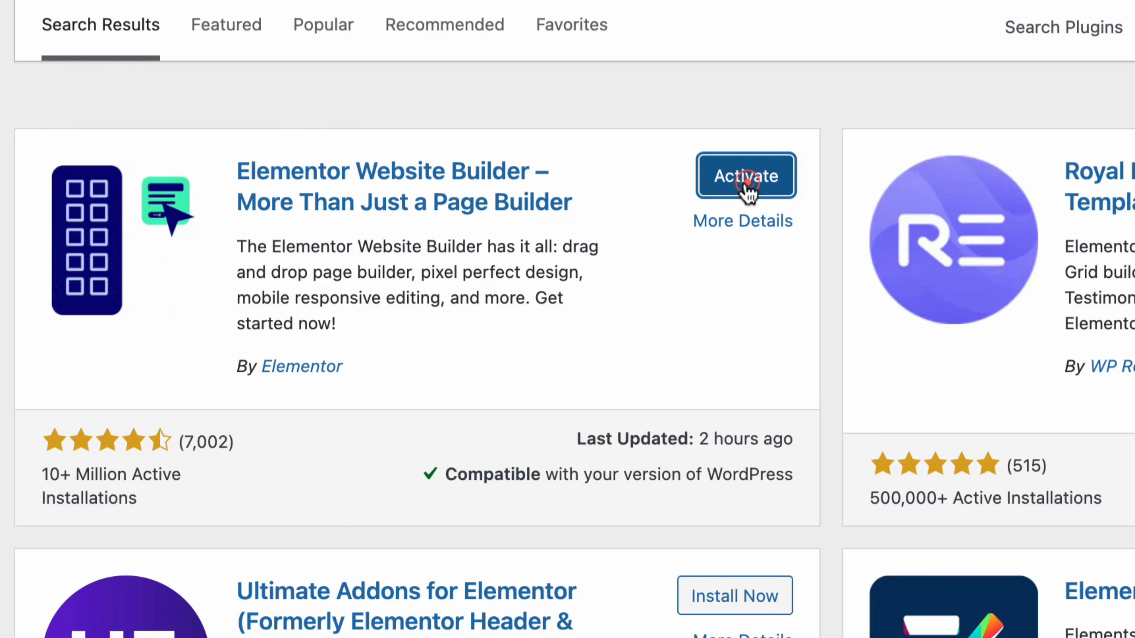
{"action": "left_click", "coordinate": [437, 552]}
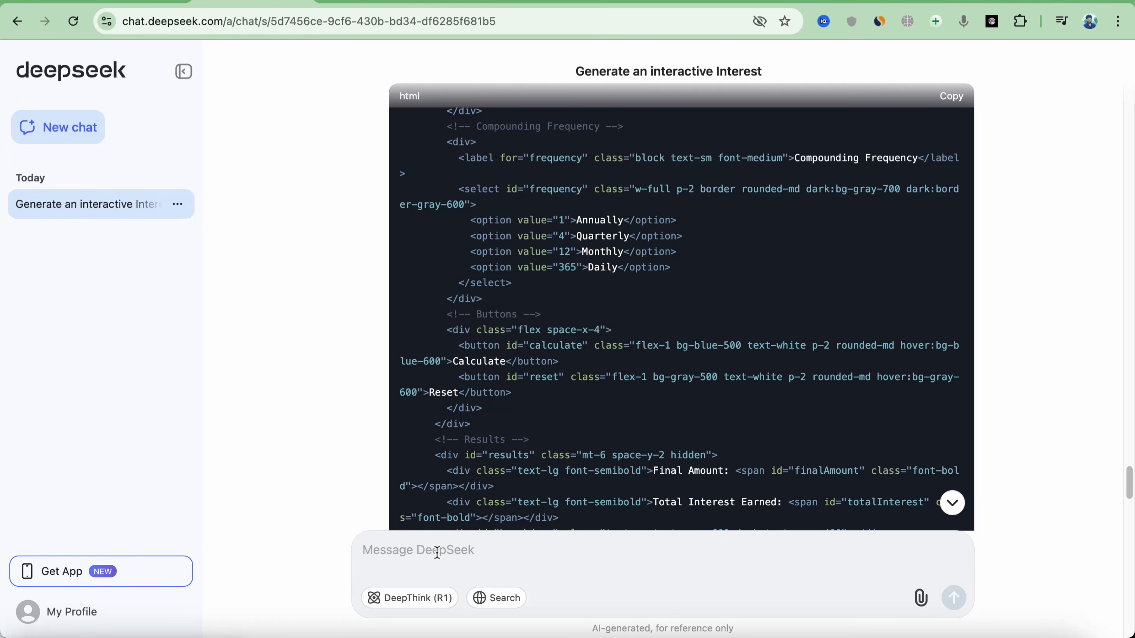
Paste and send the request for Description, About and FAQ text for the calculator site
{"action": "type", "text": "I want a Description and About and FAQ for this Tool Website"}
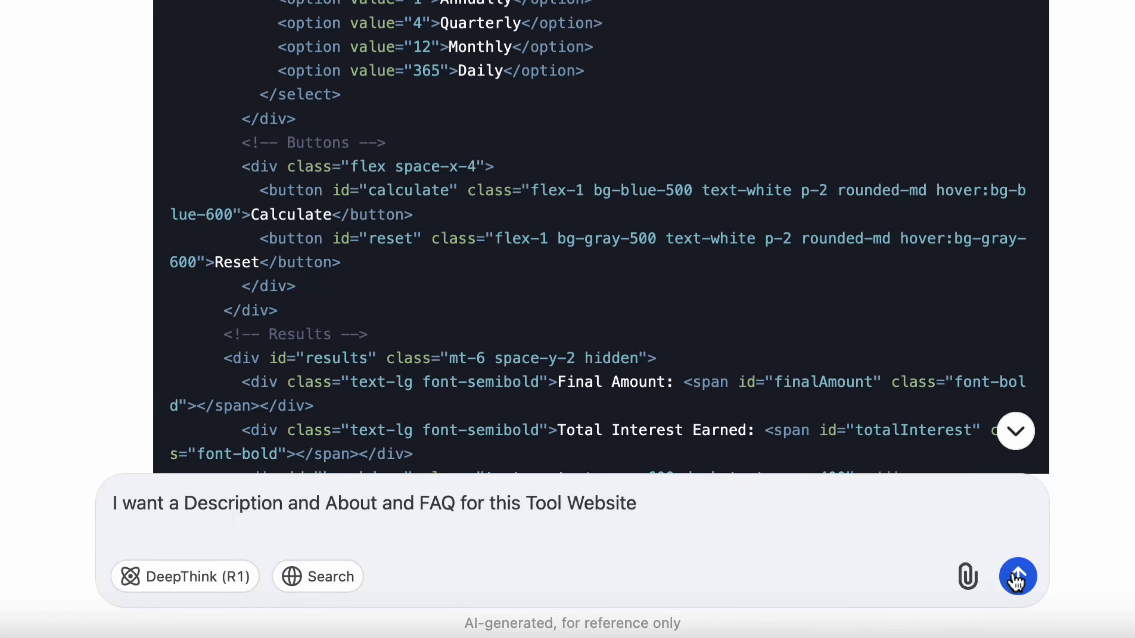
{"action": "left_click", "coordinate": [1016, 578]}
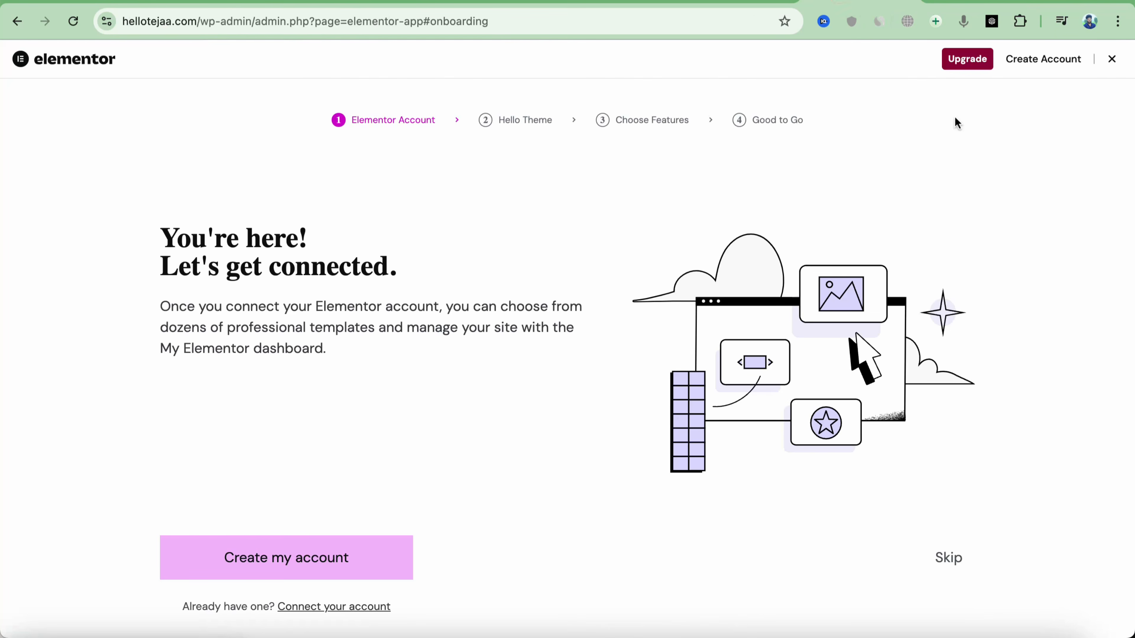
Dismiss Elementor onboarding and start a blank page titled 'Calculator' for editing in Elementor
{"action": "left_click", "coordinate": [1111, 62]}
{"action": "mouse_move", "coordinate": [55, 258]}
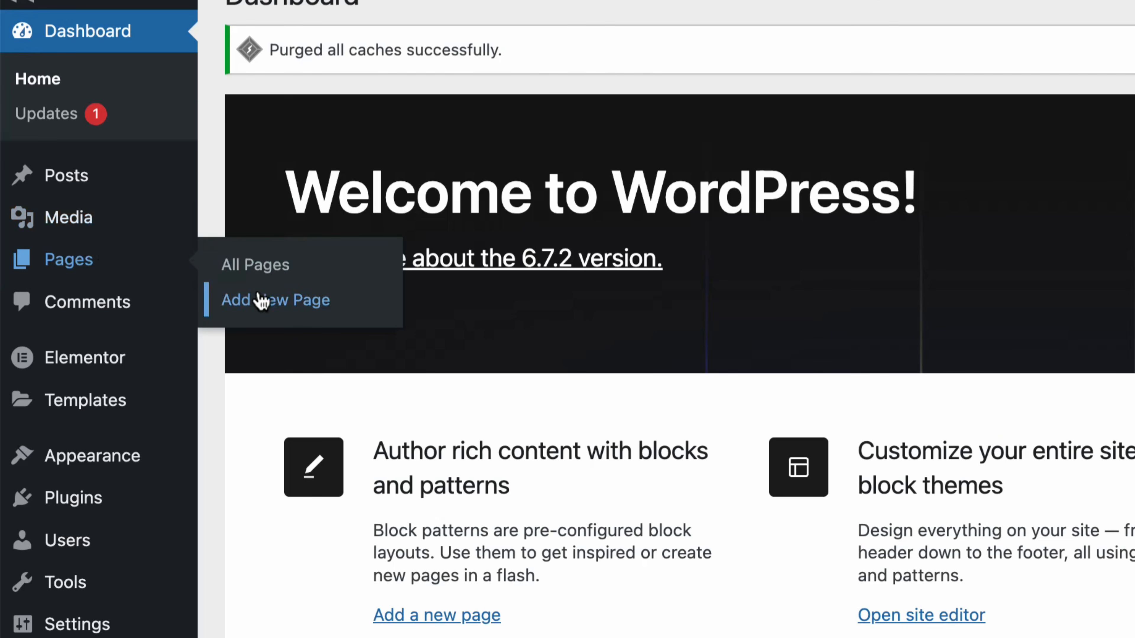
{"action": "left_click", "coordinate": [260, 298]}
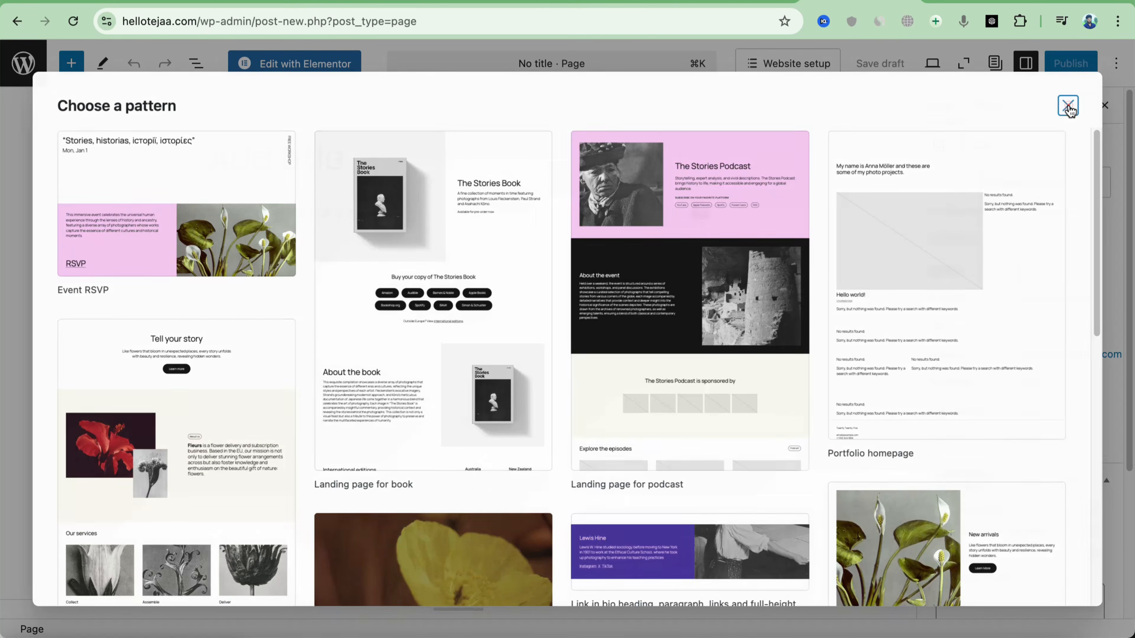
{"action": "left_click", "coordinate": [1067, 104]}
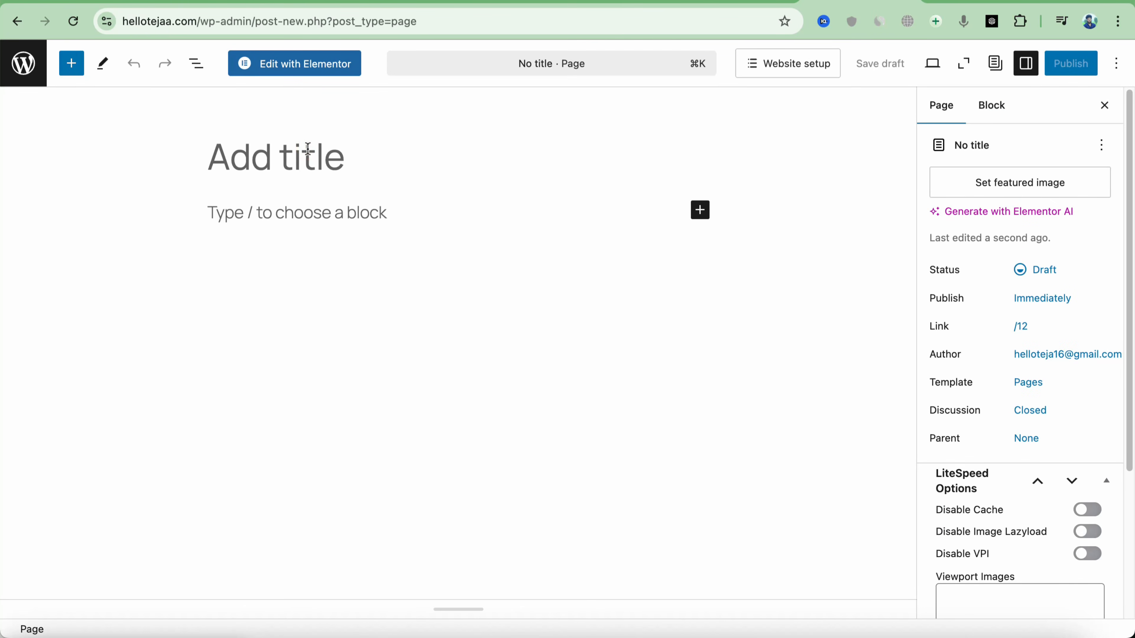
{"action": "type", "text": "Calculator"}
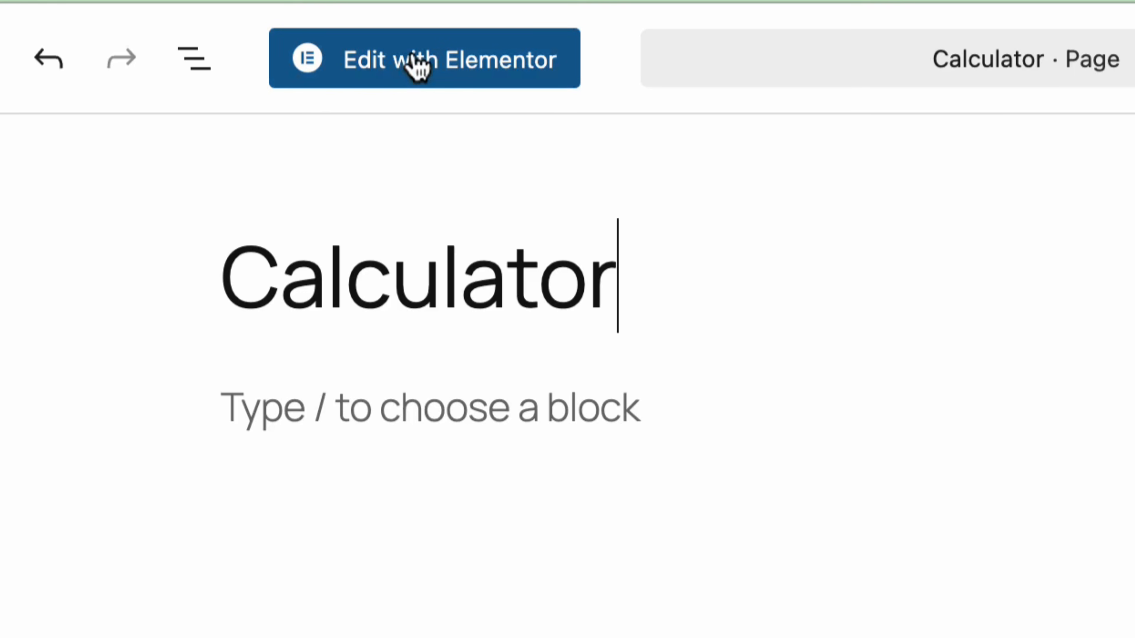
{"action": "left_click", "coordinate": [416, 65]}
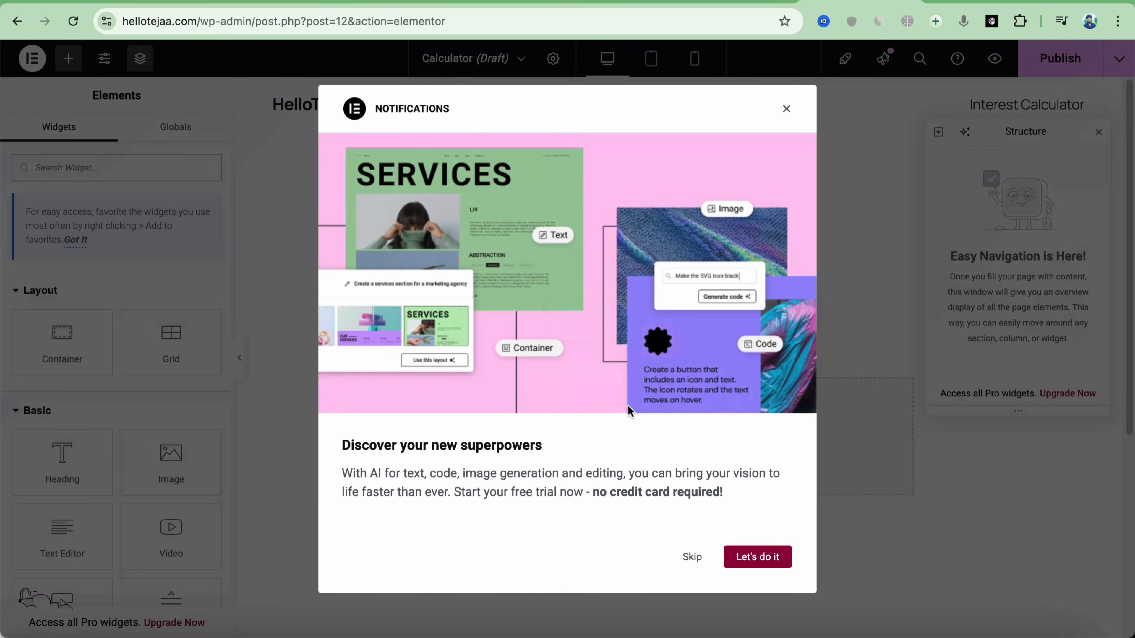
Set the Calculator page layout to Elementor Full Width
{"action": "left_click", "coordinate": [787, 110]}
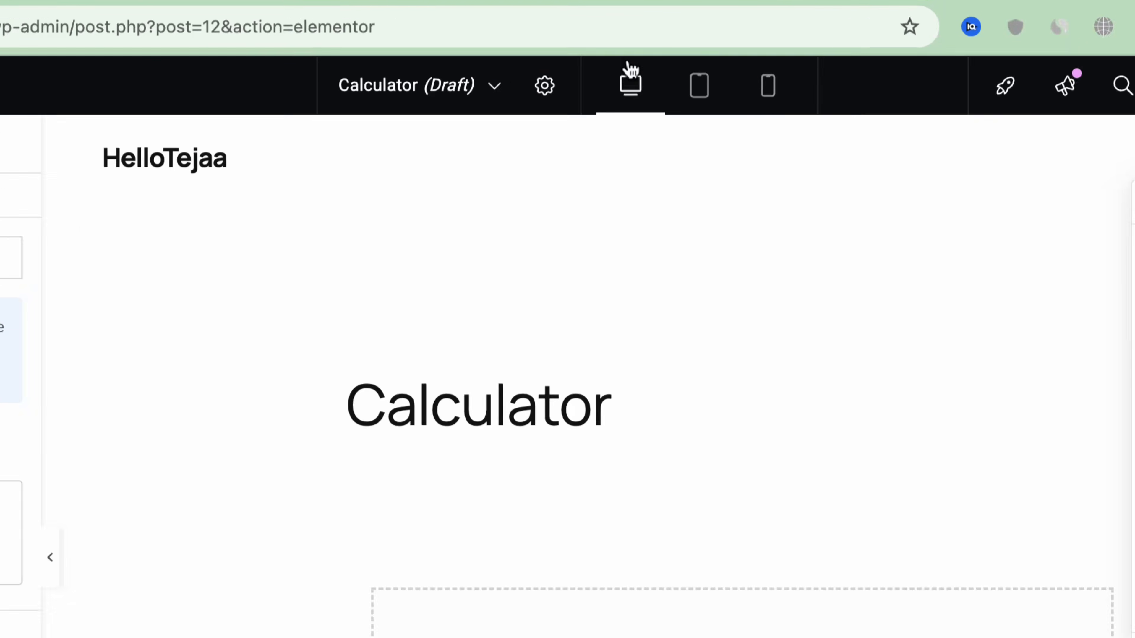
{"action": "left_click", "coordinate": [553, 59]}
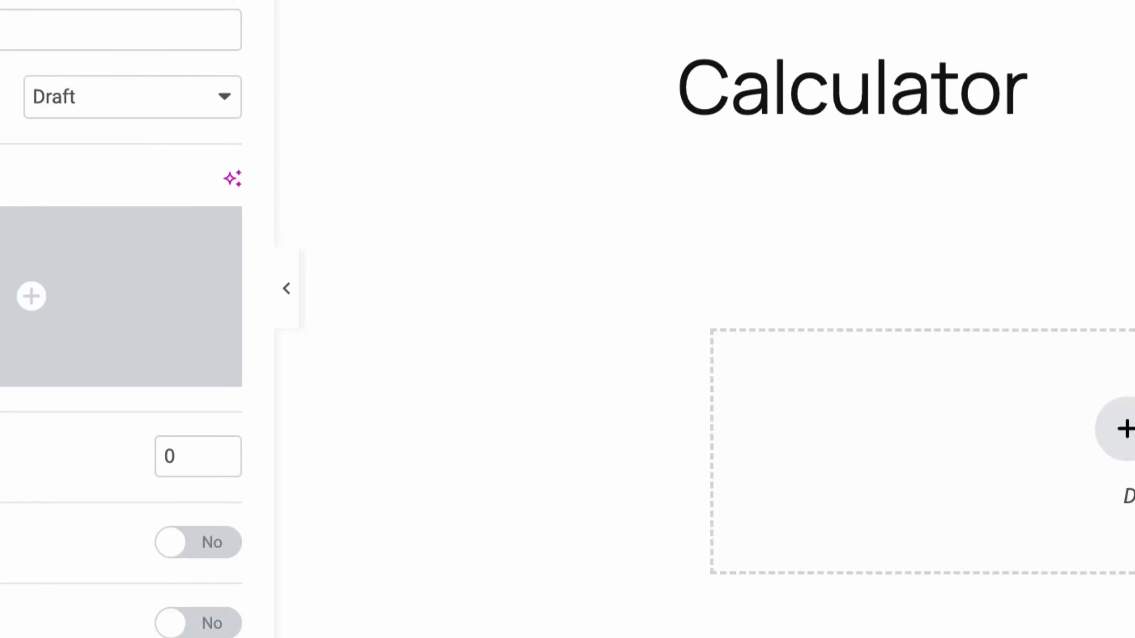
{"action": "left_click", "coordinate": [342, 517]}
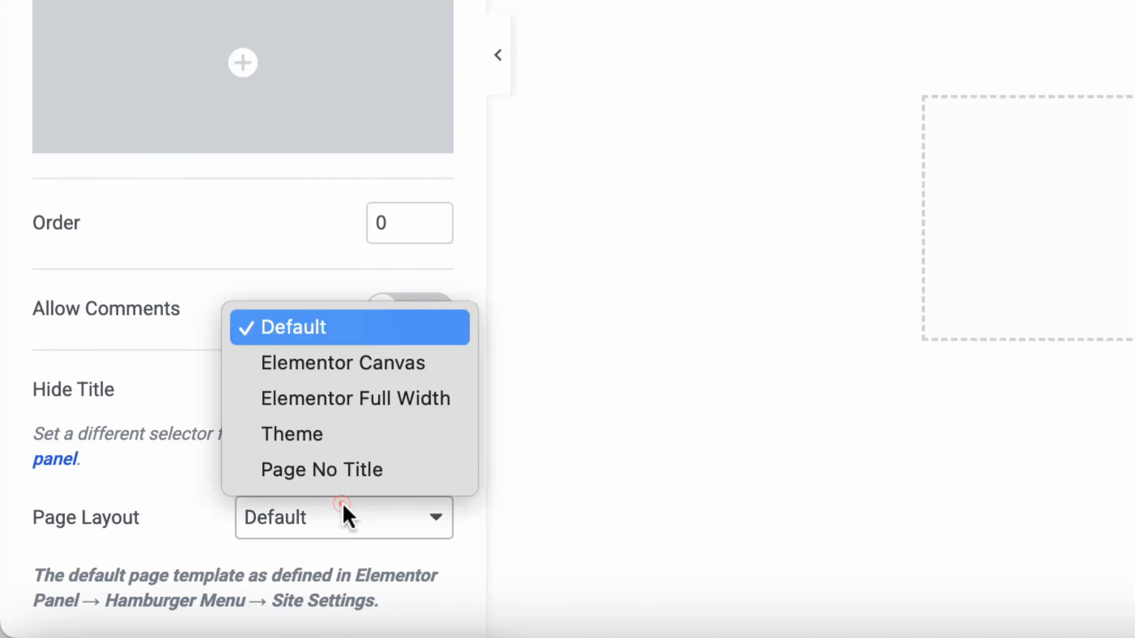
{"action": "left_click", "coordinate": [346, 405]}
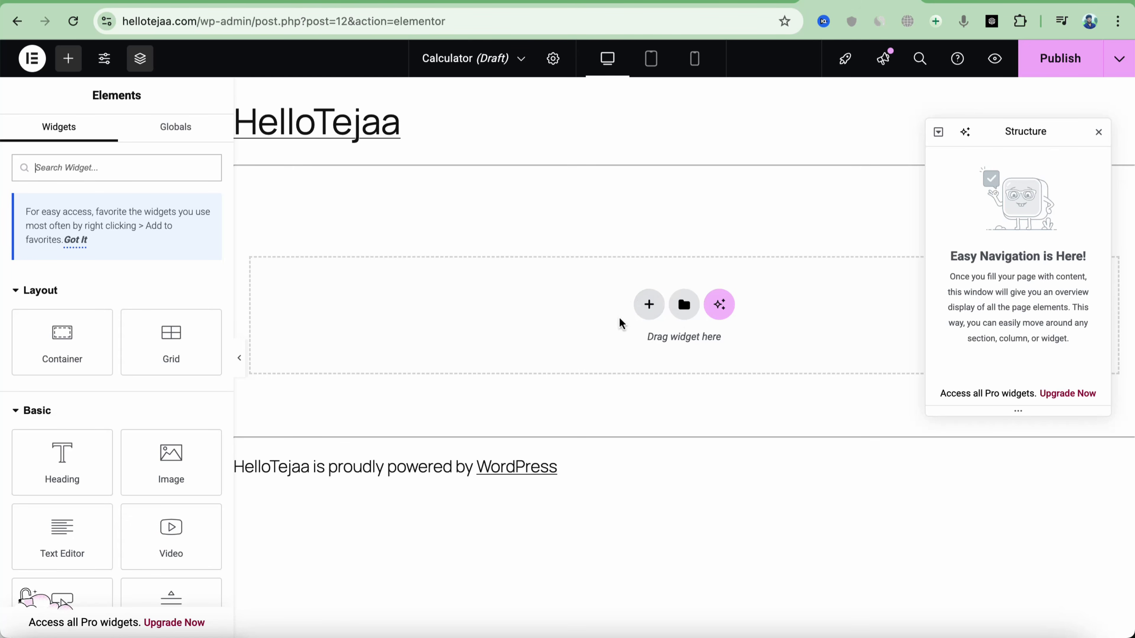
Add a single-column Flexbox container and place an HTML widget inside it
{"action": "left_click", "coordinate": [647, 306]}
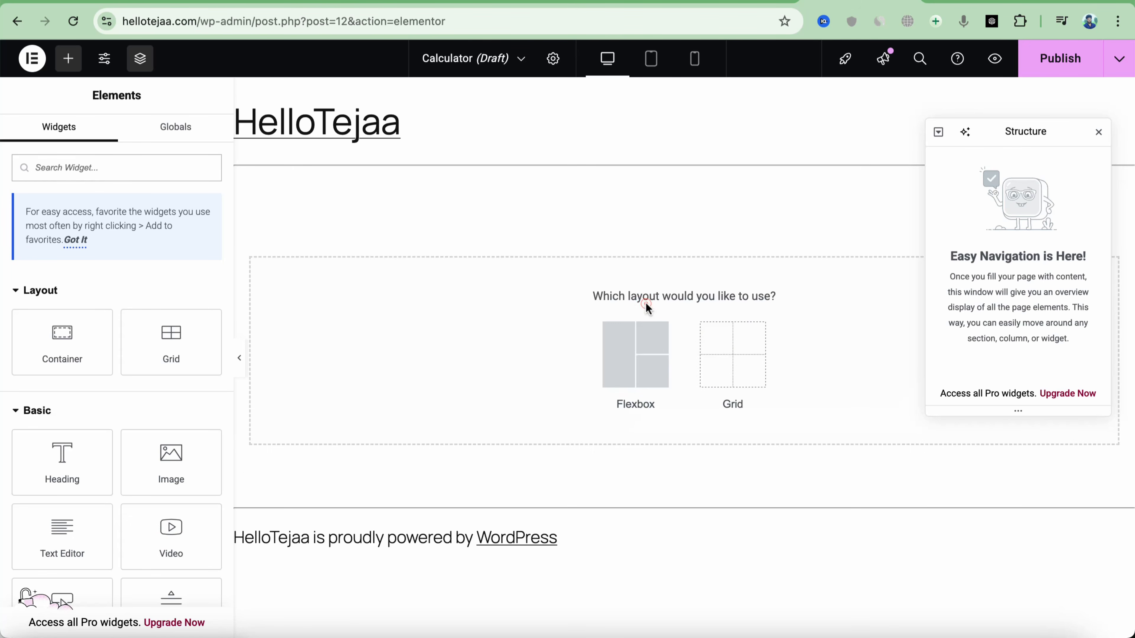
{"action": "left_click", "coordinate": [636, 369]}
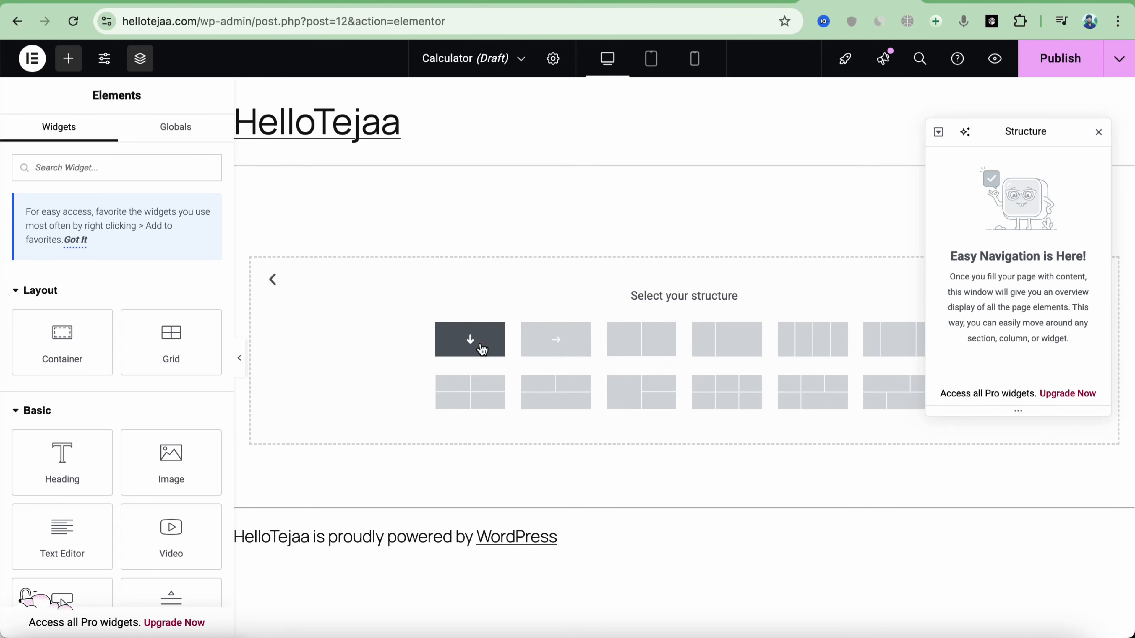
{"action": "left_click", "coordinate": [480, 343]}
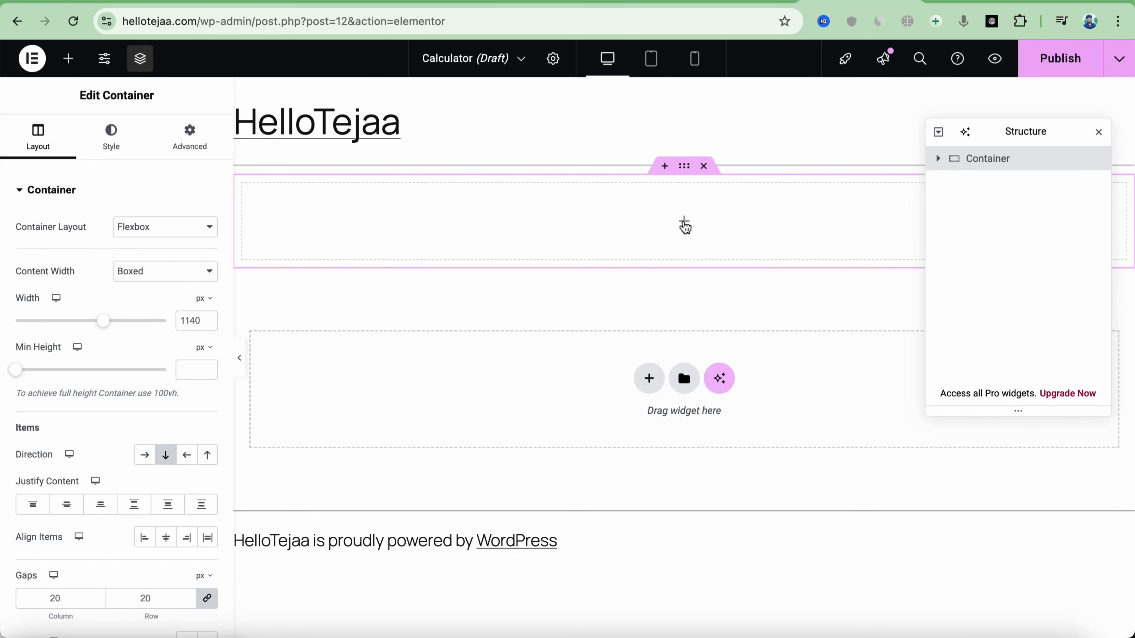
{"action": "left_click", "coordinate": [686, 220]}
{"action": "left_click", "coordinate": [101, 175]}
{"action": "type", "text": "ht"}
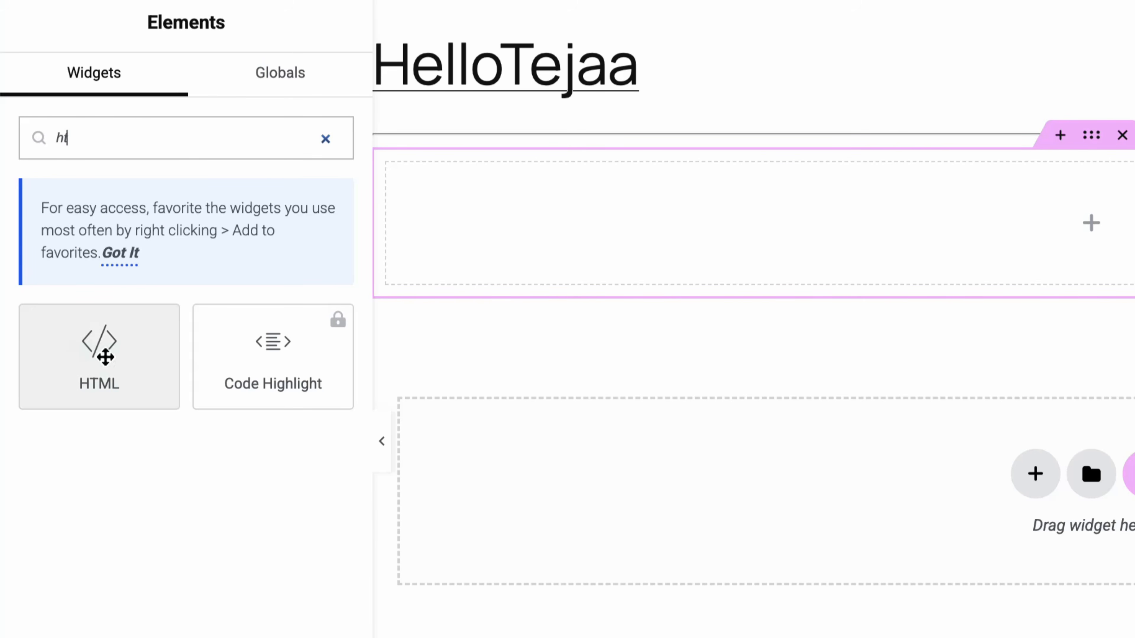
{"action": "left_click_drag", "start_coordinate": [105, 357], "coordinate": [1076, 237]}
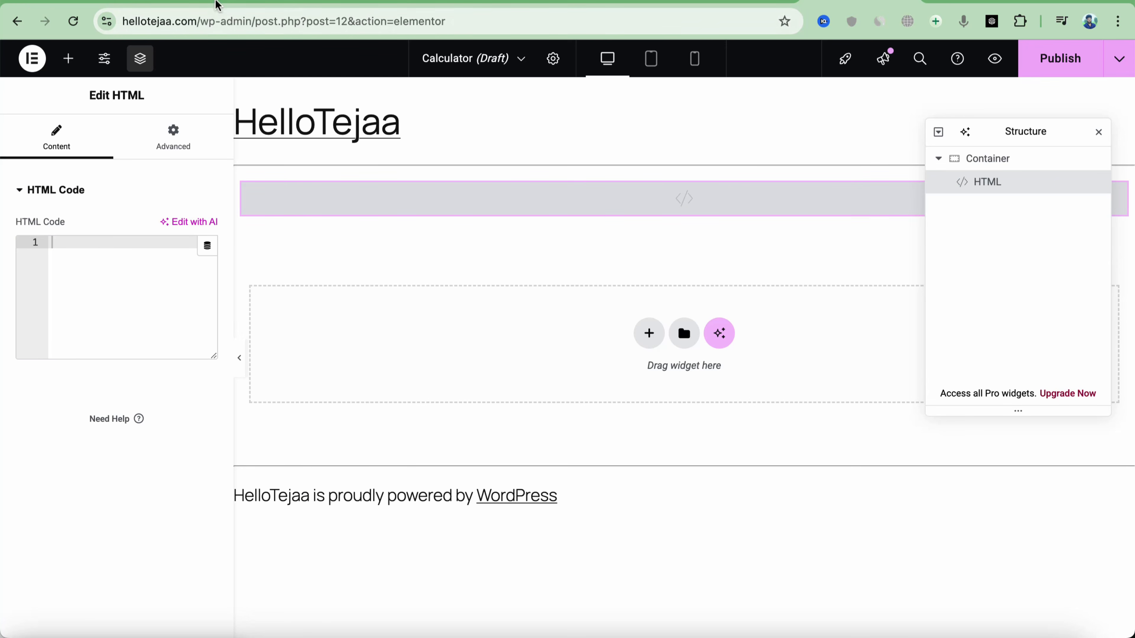
Paste the rupee calculator code from DeepSeek into the HTML widget's code box
{"action": "left_click", "coordinate": [218, 5]}
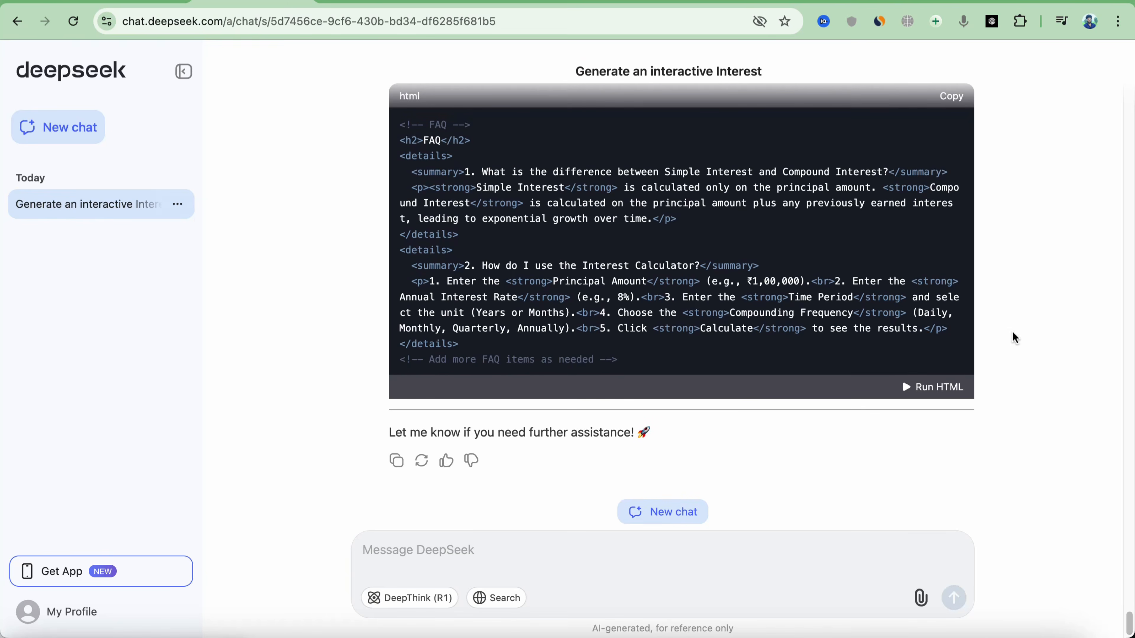
{"action": "scroll", "coordinate": [1014, 337], "scroll_direction": "up", "scroll_amount": 15}
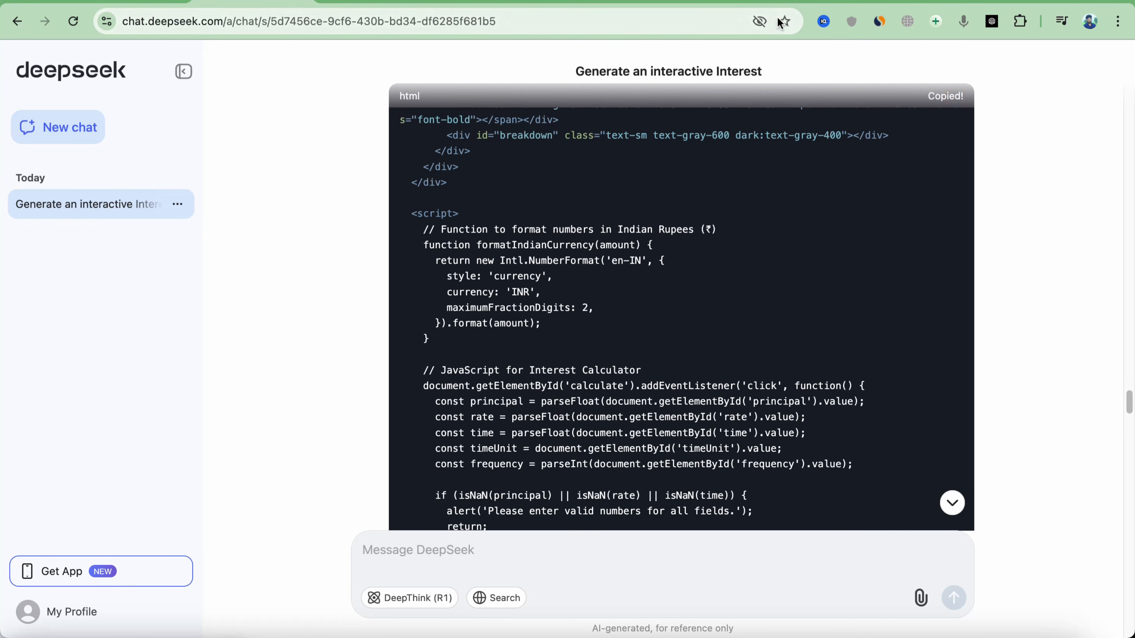
{"action": "left_click", "coordinate": [828, 4]}
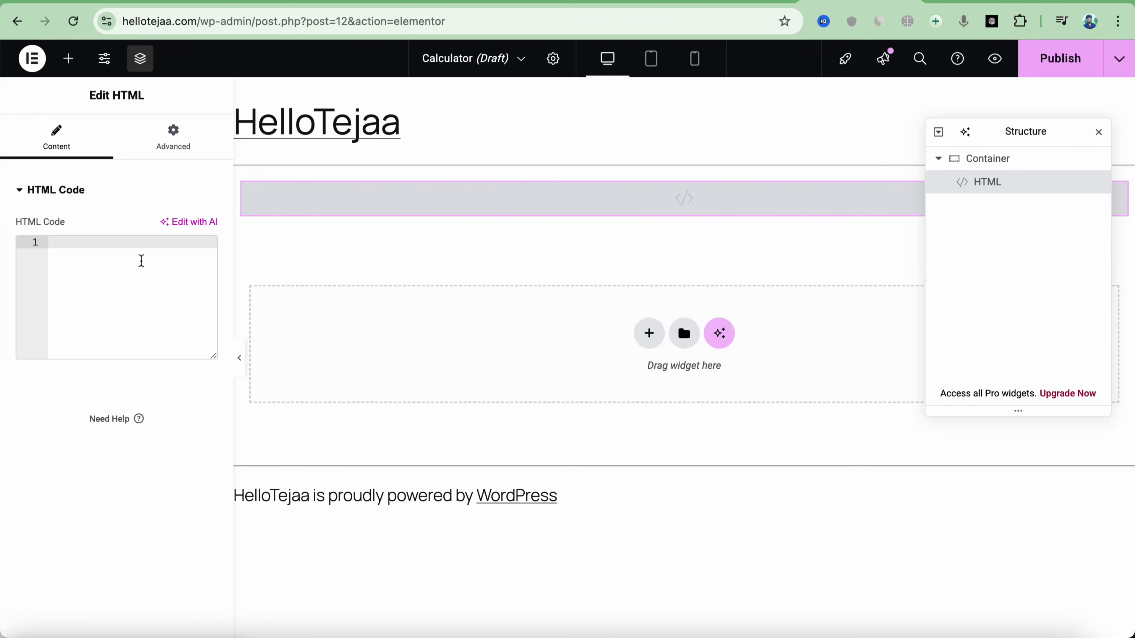
{"action": "left_click", "coordinate": [141, 261]}
{"action": "key", "text": "super+v"}
{"action": "scroll", "coordinate": [607, 322], "scroll_direction": "down", "scroll_amount": 1}
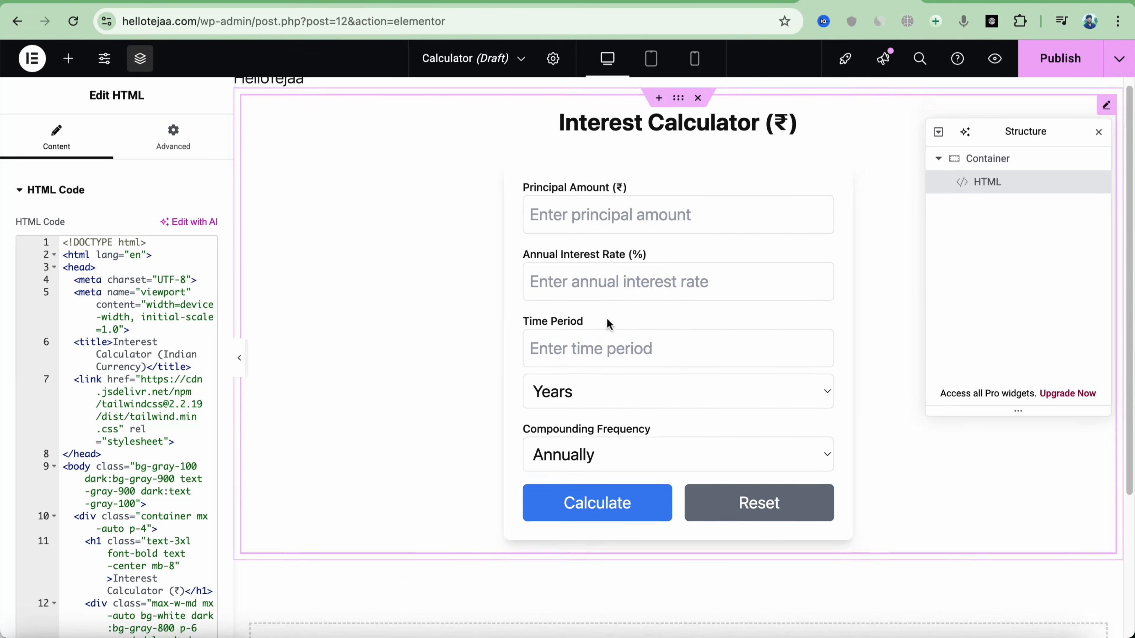
{"action": "scroll", "coordinate": [614, 327], "scroll_direction": "down", "scroll_amount": 3}
{"action": "scroll", "coordinate": [623, 333], "scroll_direction": "up", "scroll_amount": 4}
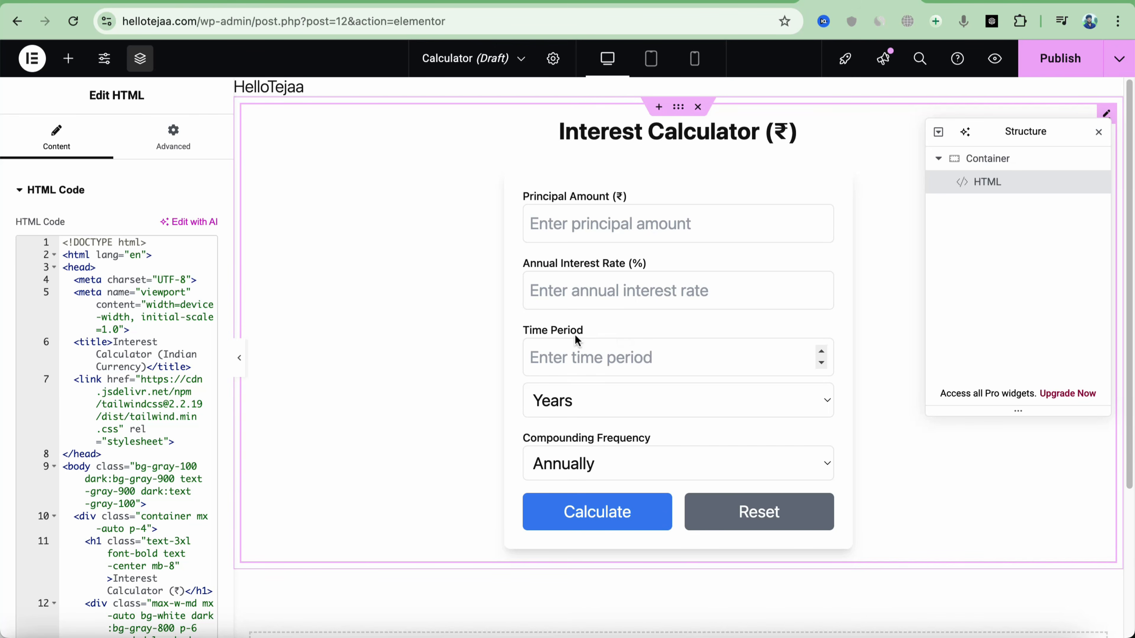
{"action": "scroll", "coordinate": [575, 339], "scroll_direction": "down", "scroll_amount": 5}
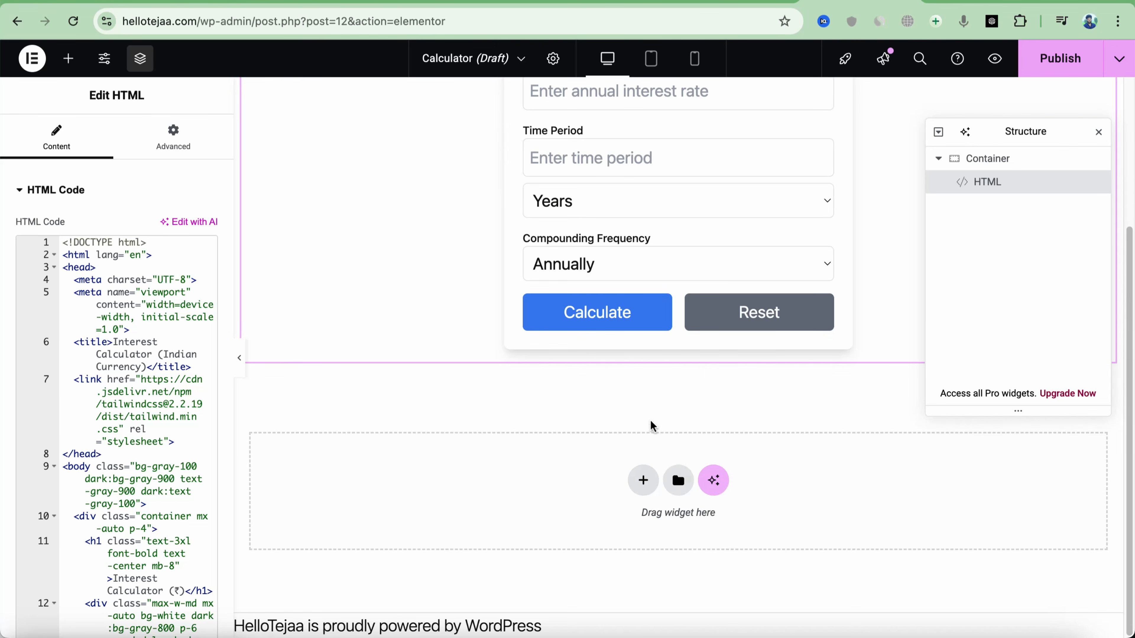
{"action": "left_click", "coordinate": [645, 477]}
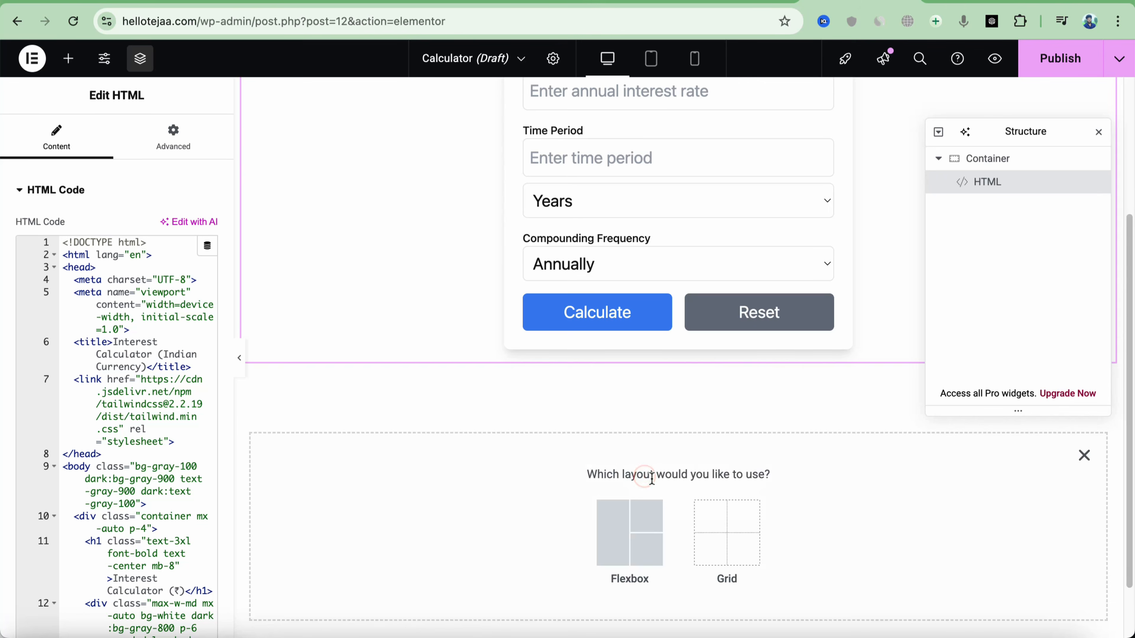
Add a single-column Flexbox section below the calculator, nesting a container that holds a Heading widget
{"action": "scroll", "coordinate": [651, 478], "scroll_direction": "down", "scroll_amount": 1}
{"action": "left_click", "coordinate": [635, 513]}
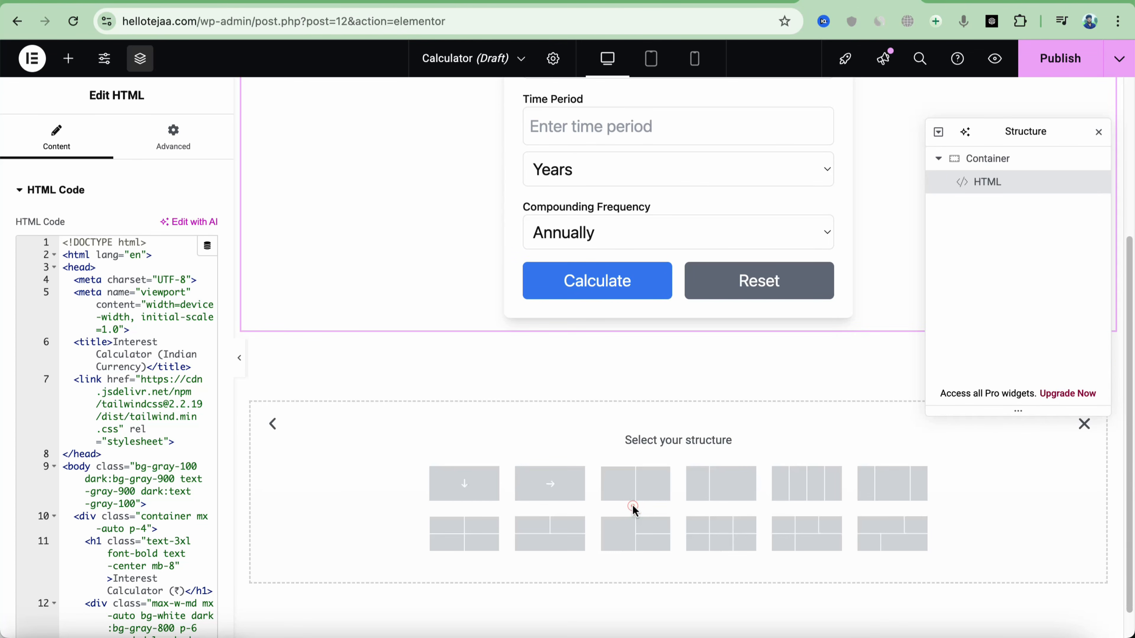
{"action": "left_click", "coordinate": [468, 487]}
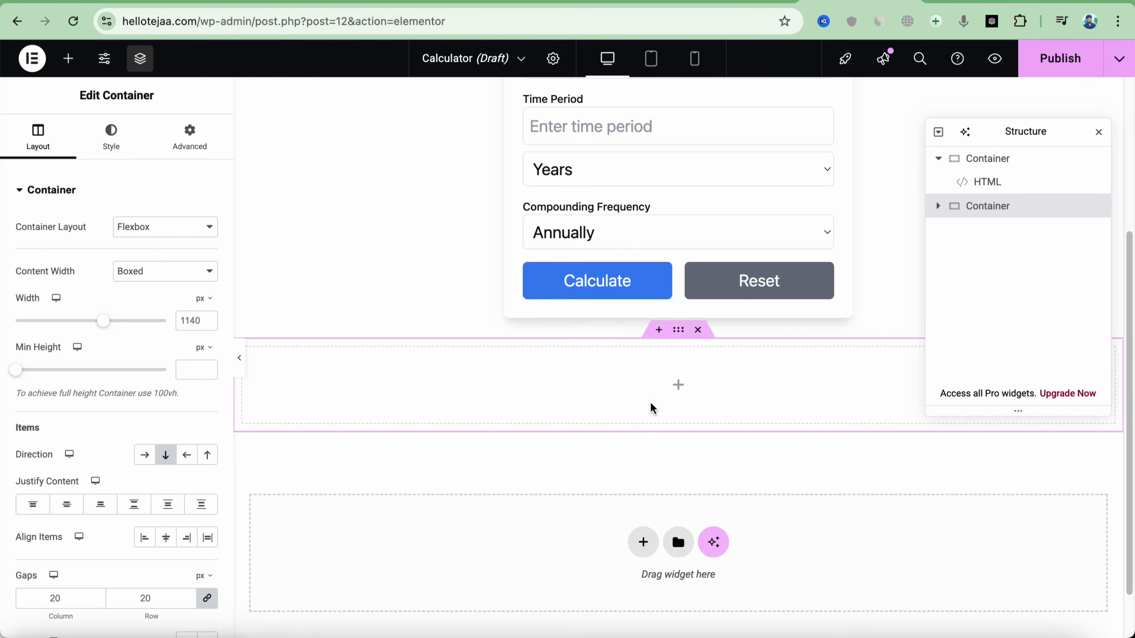
{"action": "left_click", "coordinate": [678, 385]}
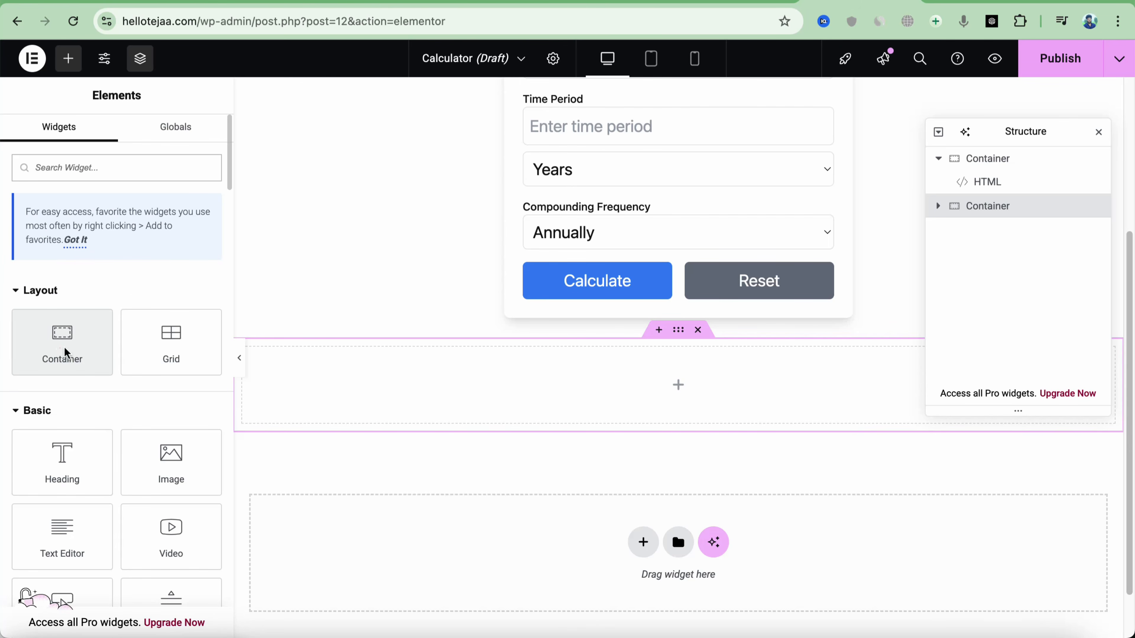
{"action": "left_click_drag", "start_coordinate": [61, 347], "coordinate": [676, 385]}
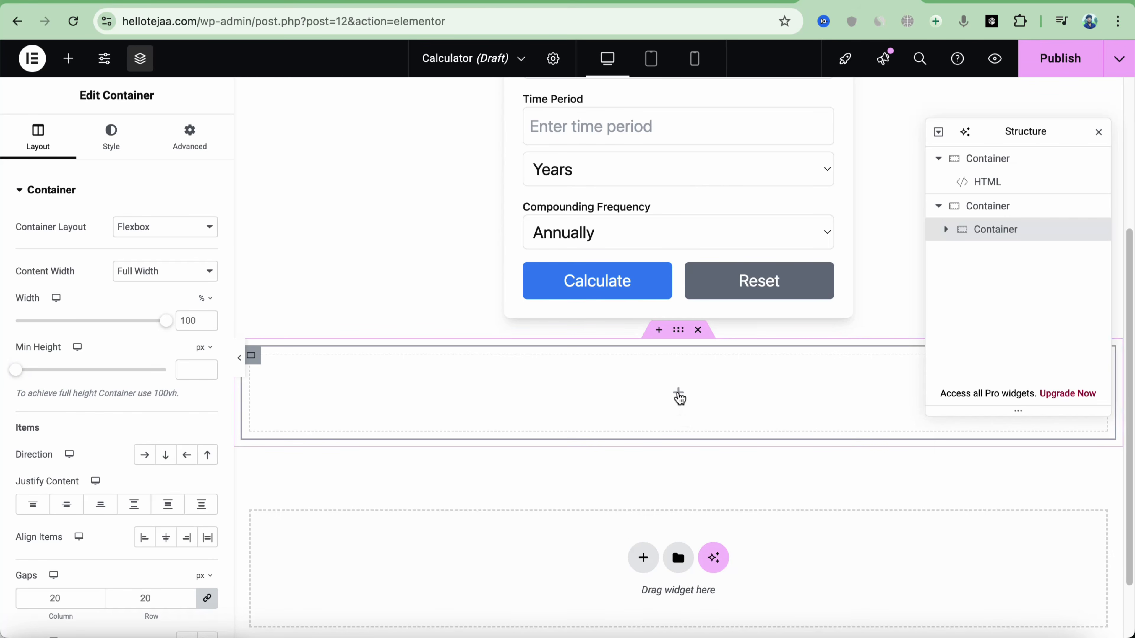
{"action": "left_click", "coordinate": [677, 393]}
{"action": "left_click_drag", "start_coordinate": [56, 467], "coordinate": [699, 402]}
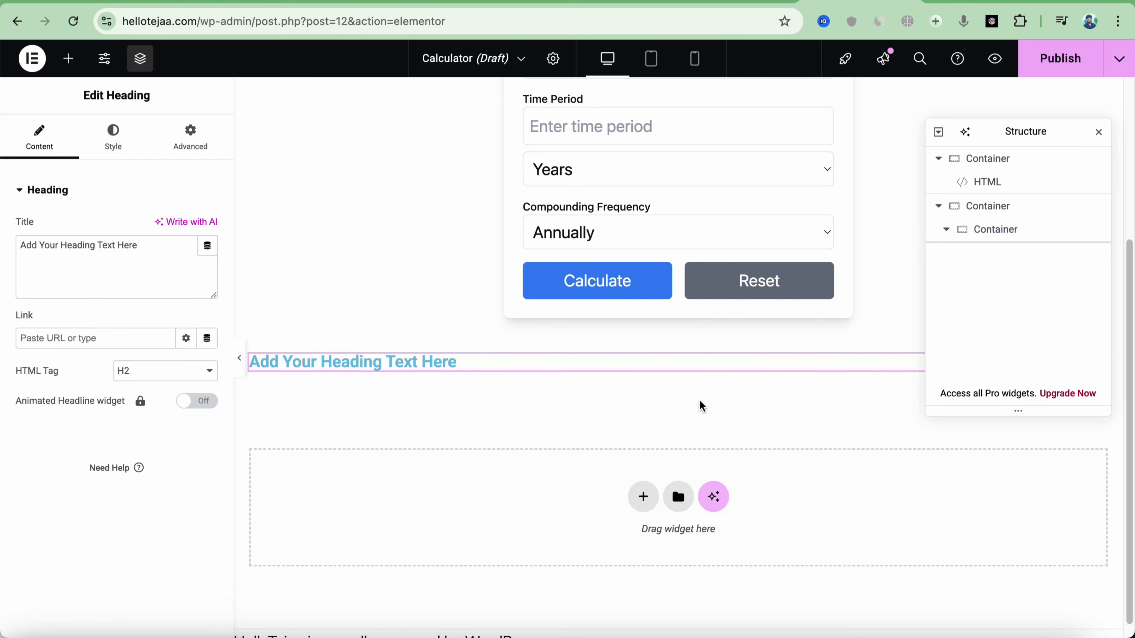
Retitle the new heading 'Description', keeping the H2 tag
{"action": "triple_click", "coordinate": [153, 246]}
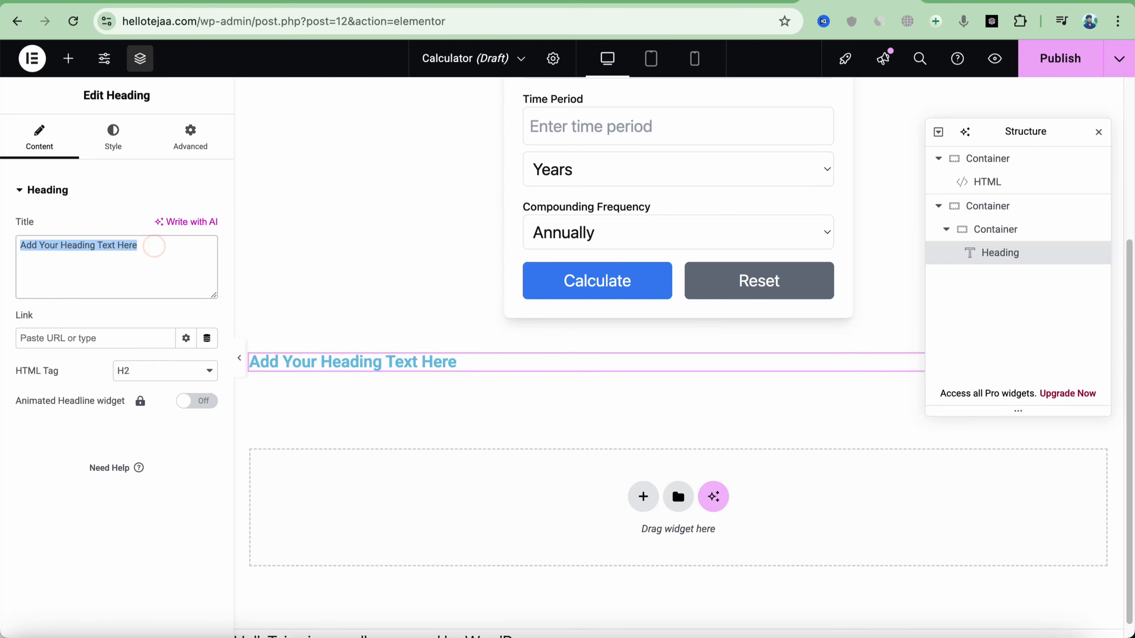
{"action": "type", "text": "Descr"}
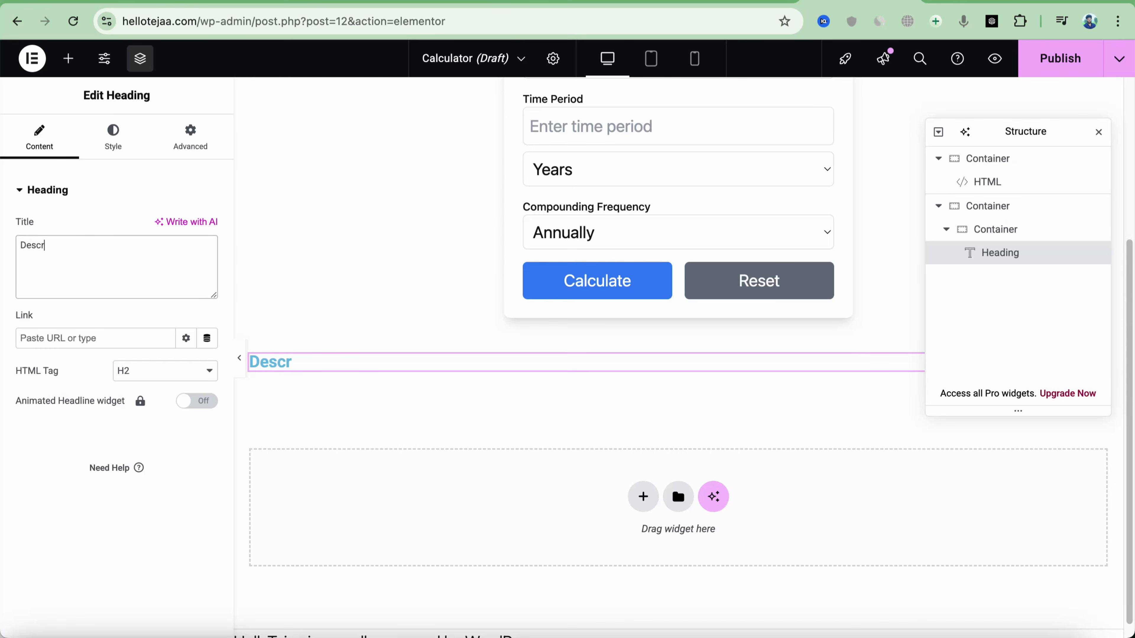
{"action": "type", "text": "iption"}
{"action": "left_click", "coordinate": [170, 377]}
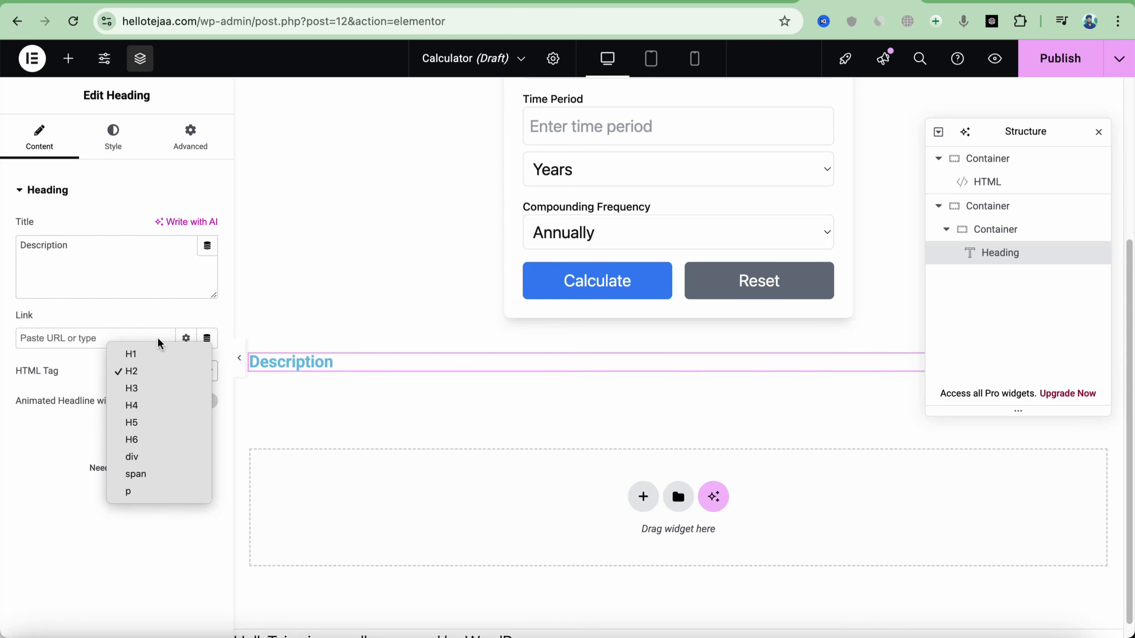
{"action": "left_click", "coordinate": [162, 347]}
Style the Description heading black at 43 px and centre it
{"action": "left_click", "coordinate": [113, 143]}
{"action": "left_click", "coordinate": [208, 273]}
{"action": "scroll", "coordinate": [201, 326], "scroll_direction": "down", "scroll_amount": 2}
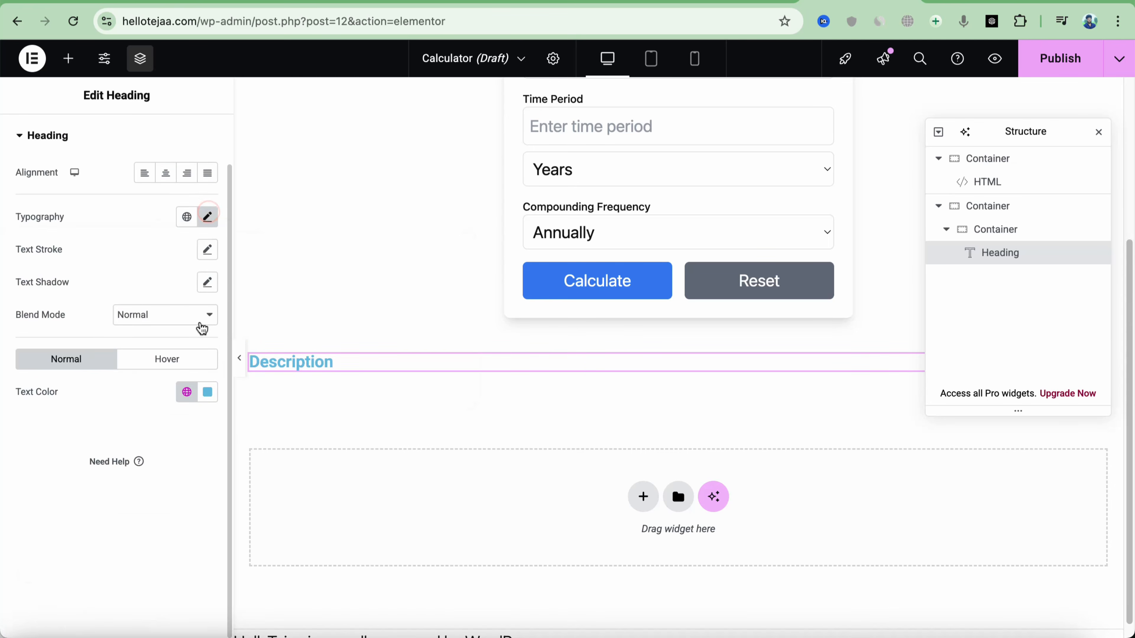
{"action": "scroll", "coordinate": [211, 398], "scroll_direction": "up", "scroll_amount": 2}
{"action": "left_click", "coordinate": [208, 394]}
{"action": "left_click_drag", "start_coordinate": [202, 311], "coordinate": [192, 370]}
{"action": "left_click", "coordinate": [316, 365]}
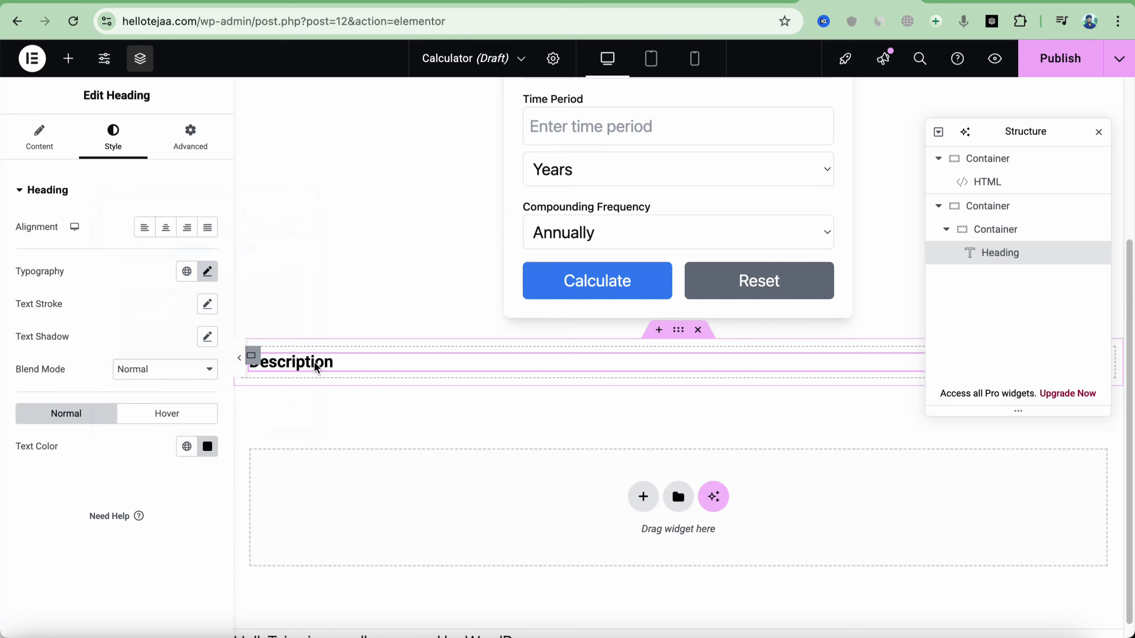
{"action": "left_click", "coordinate": [208, 272]}
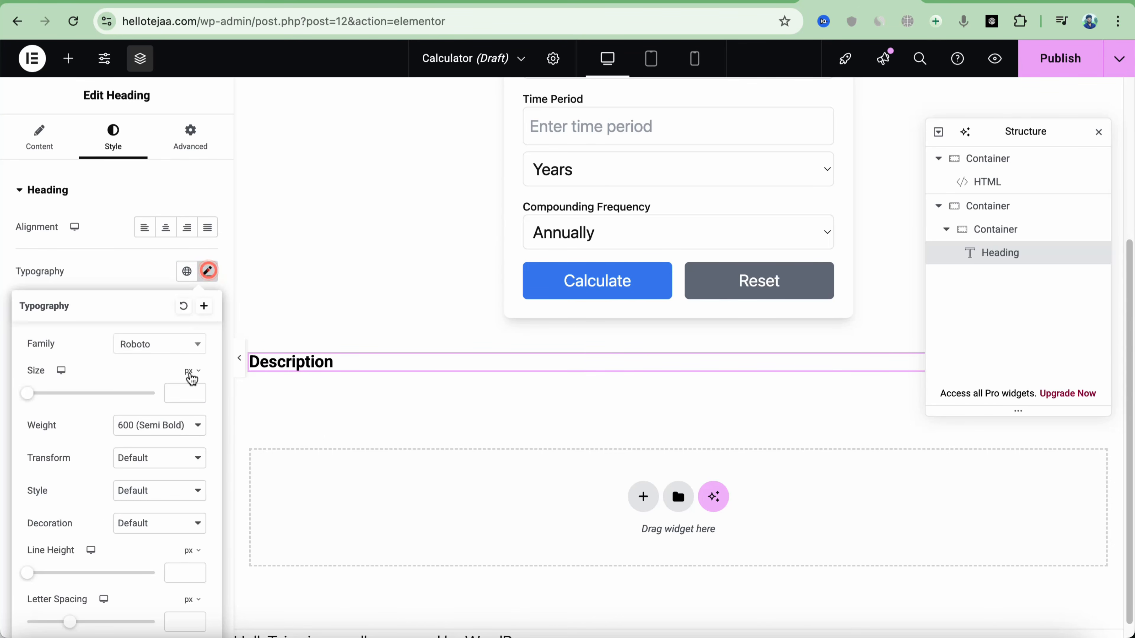
{"action": "left_click_drag", "start_coordinate": [27, 392], "coordinate": [56, 410]}
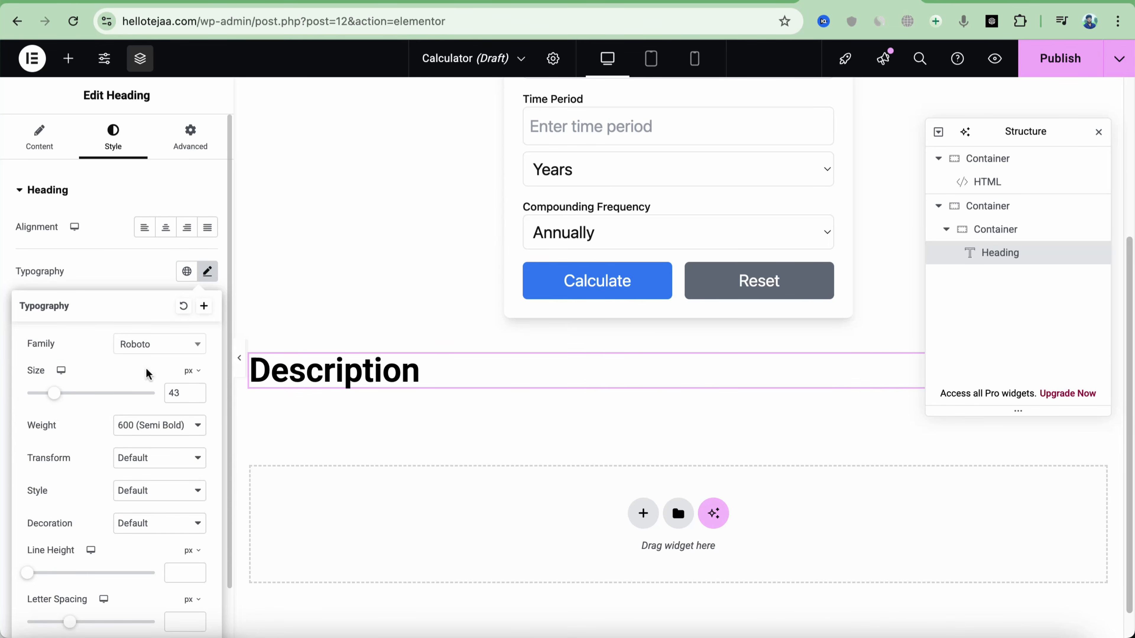
{"action": "left_click", "coordinate": [165, 227]}
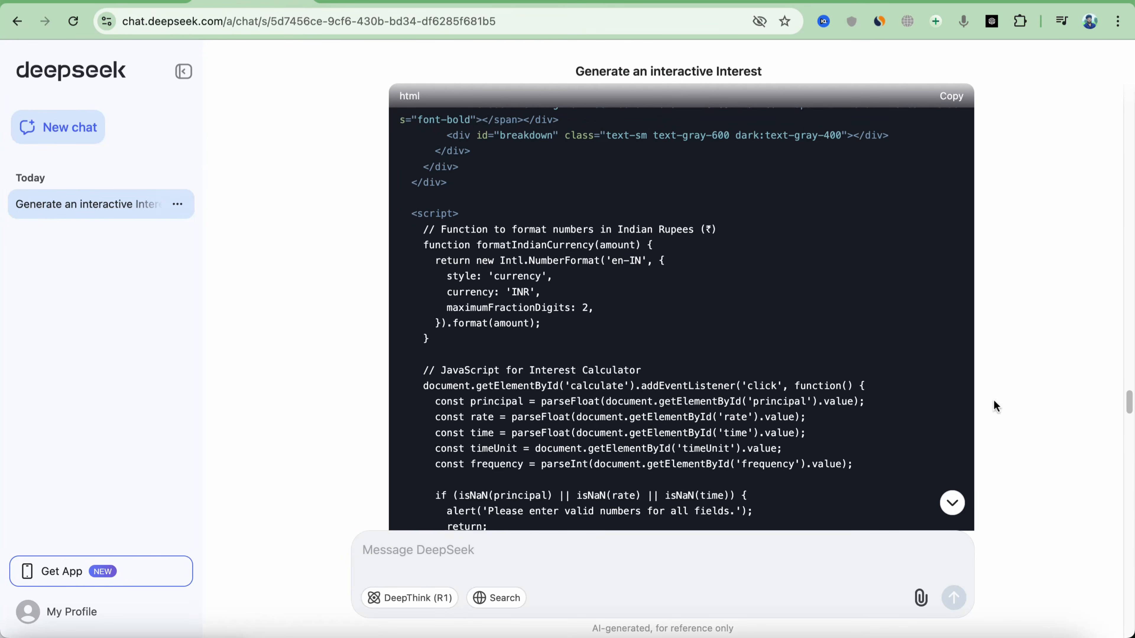
Scroll to DeepSeek's Description answer and select the Interest Calculator paragraph
{"action": "scroll", "coordinate": [993, 402], "scroll_direction": "down", "scroll_amount": 15}
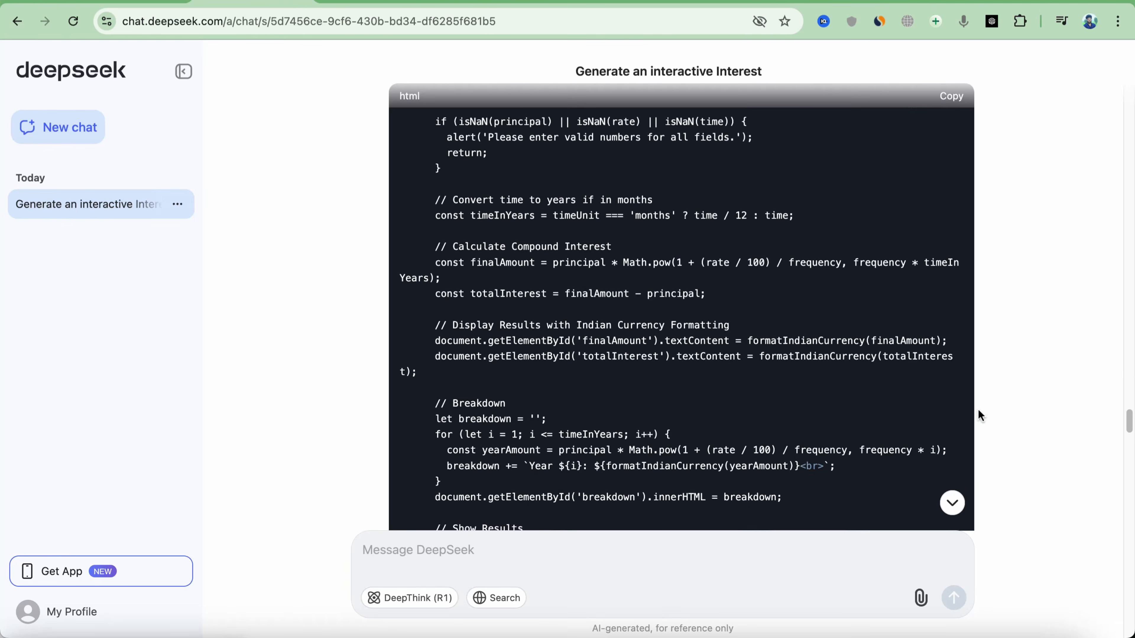
{"action": "scroll", "coordinate": [904, 420], "scroll_direction": "down", "scroll_amount": 8}
{"action": "scroll", "coordinate": [786, 413], "scroll_direction": "down", "scroll_amount": 7}
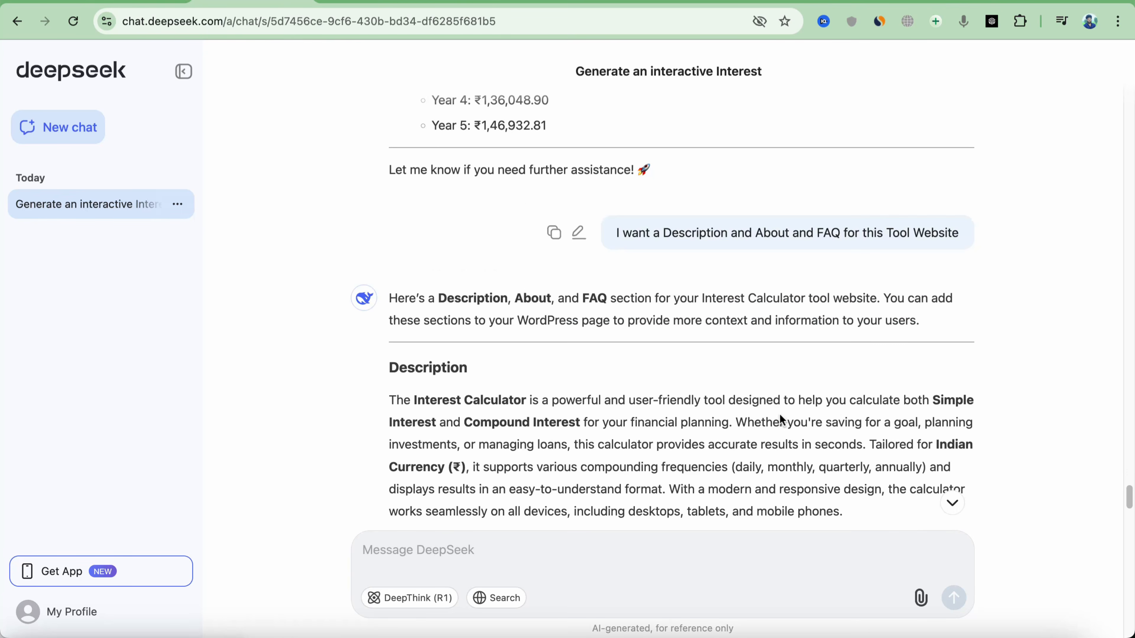
{"action": "scroll", "coordinate": [408, 263], "scroll_direction": "down", "scroll_amount": 3}
{"action": "left_click_drag", "start_coordinate": [389, 246], "coordinate": [962, 355]}
{"action": "key", "text": "super+c"}
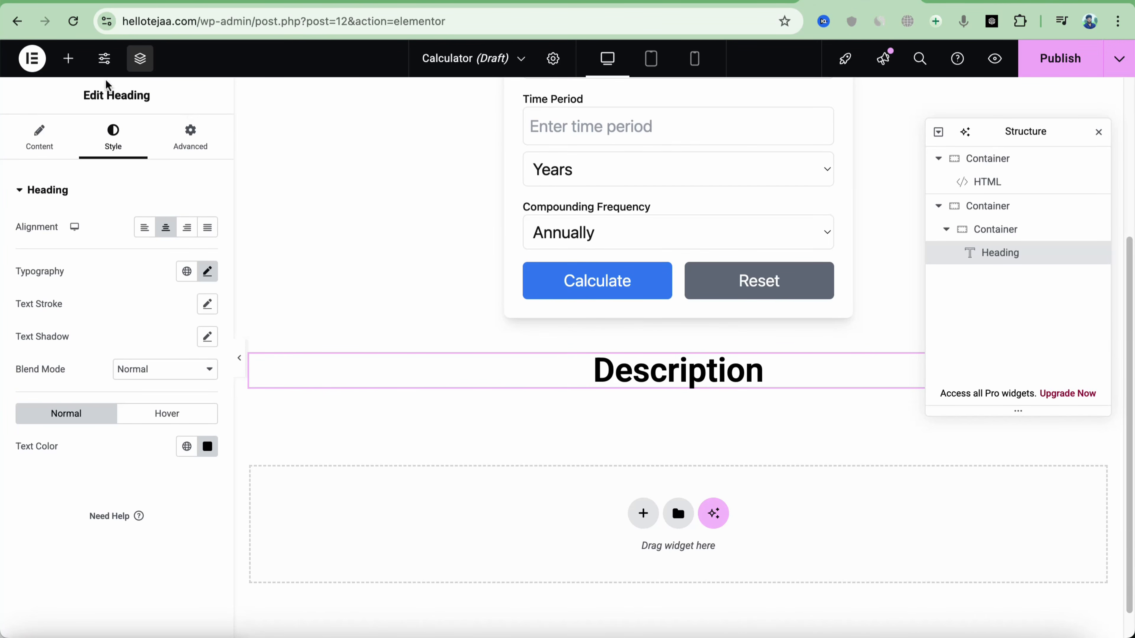
Add a Text Editor below the Description heading and paste the description paragraph over the Lorem ipsum
{"action": "left_click", "coordinate": [68, 59]}
{"action": "left_click", "coordinate": [75, 240]}
{"action": "left_click_drag", "start_coordinate": [63, 436], "coordinate": [624, 396]}
{"action": "left_click_drag", "start_coordinate": [185, 476], "coordinate": [25, 400]}
{"action": "key", "text": "super+v"}
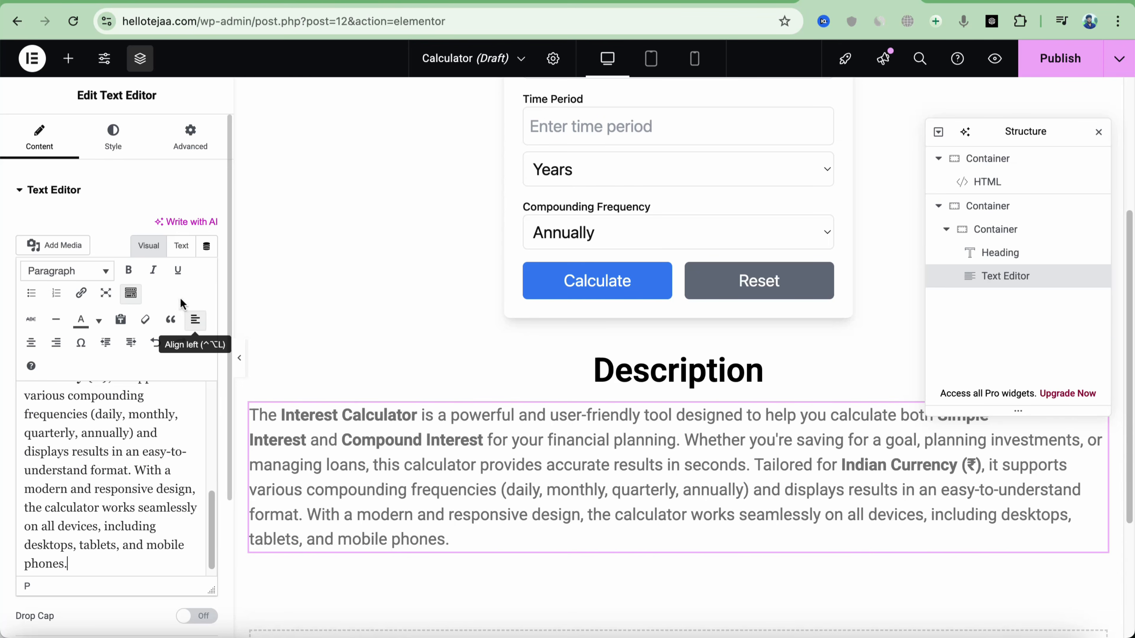
Set the description paragraph's alignment to Justify
{"action": "left_click", "coordinate": [117, 143]}
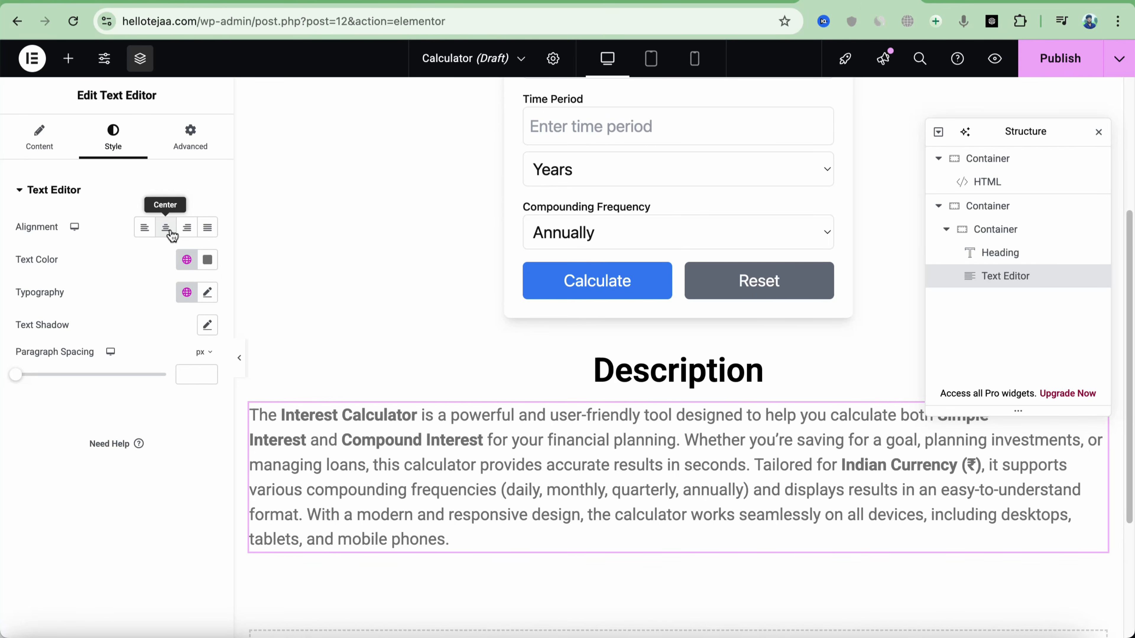
{"action": "left_click", "coordinate": [207, 227]}
{"action": "scroll", "coordinate": [658, 462], "scroll_direction": "down", "scroll_amount": 1}
{"action": "scroll", "coordinate": [642, 468], "scroll_direction": "down", "scroll_amount": 4}
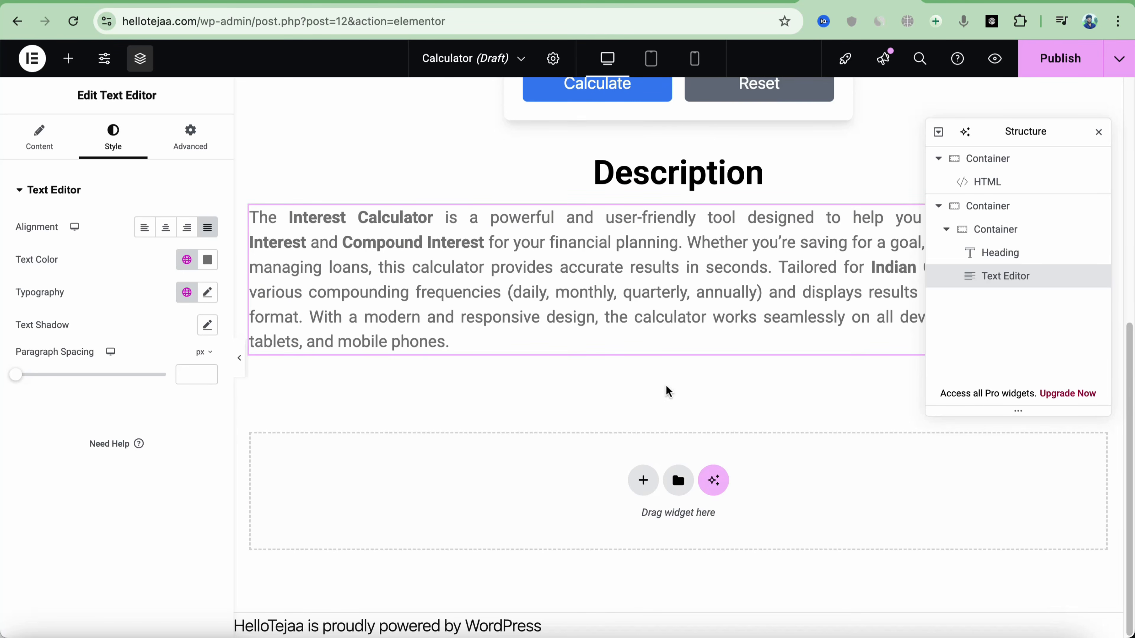
{"action": "scroll", "coordinate": [640, 465], "scroll_direction": "up", "scroll_amount": 5}
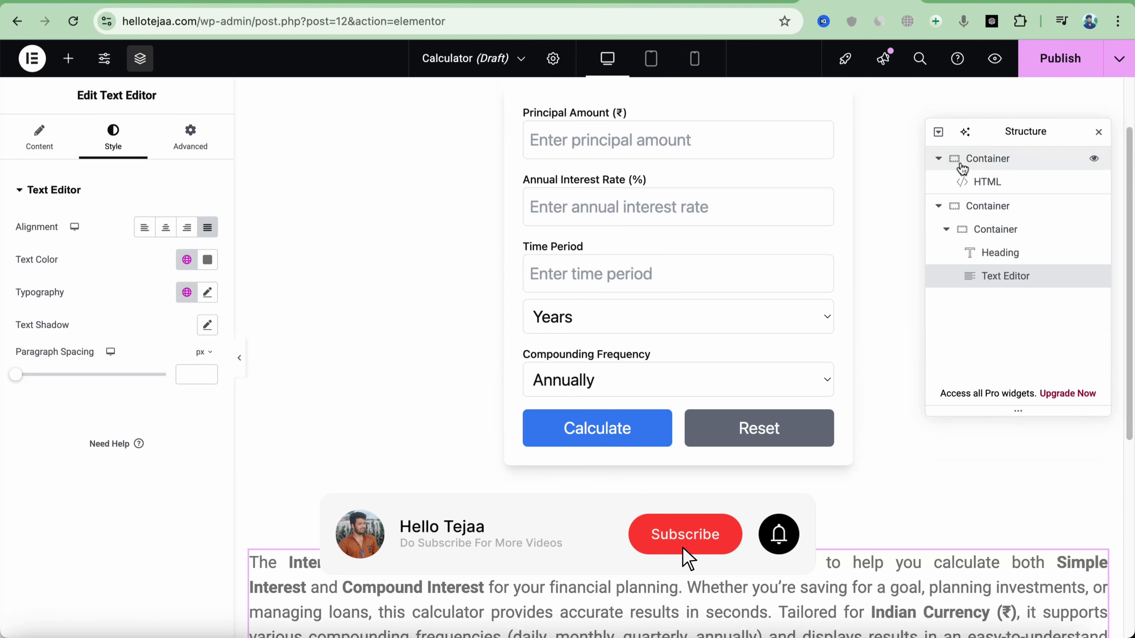
Insert a two-column Flexbox section above the Description heading
{"action": "scroll", "coordinate": [782, 626], "scroll_direction": "up", "scroll_amount": 2}
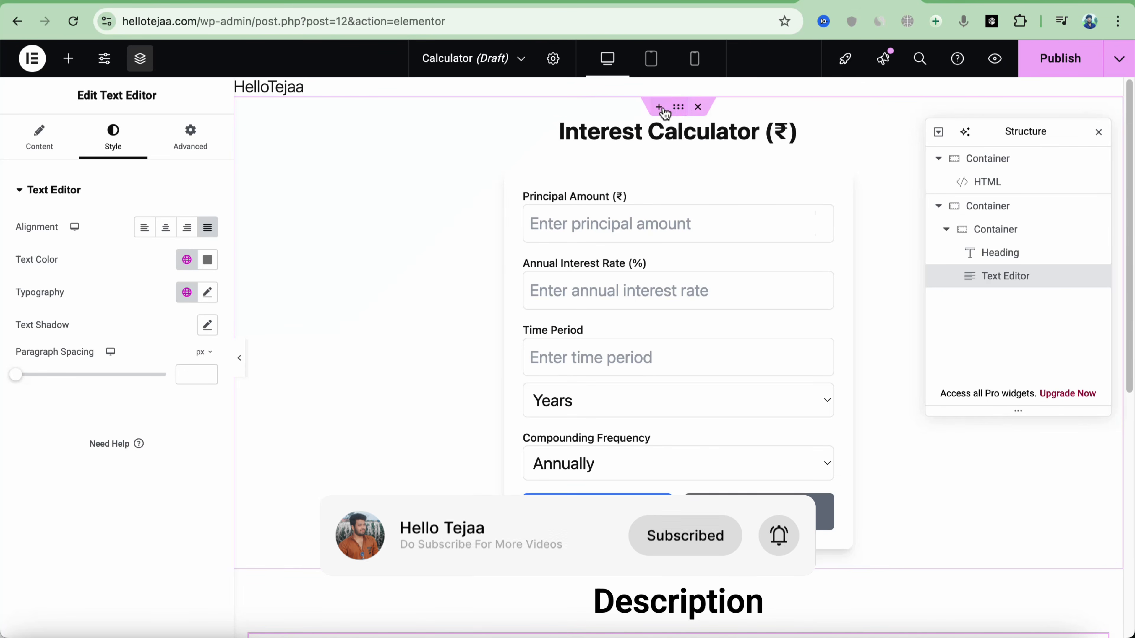
{"action": "key", "text": "Escape"}
{"action": "scroll", "coordinate": [410, 361], "scroll_direction": "down", "scroll_amount": 5}
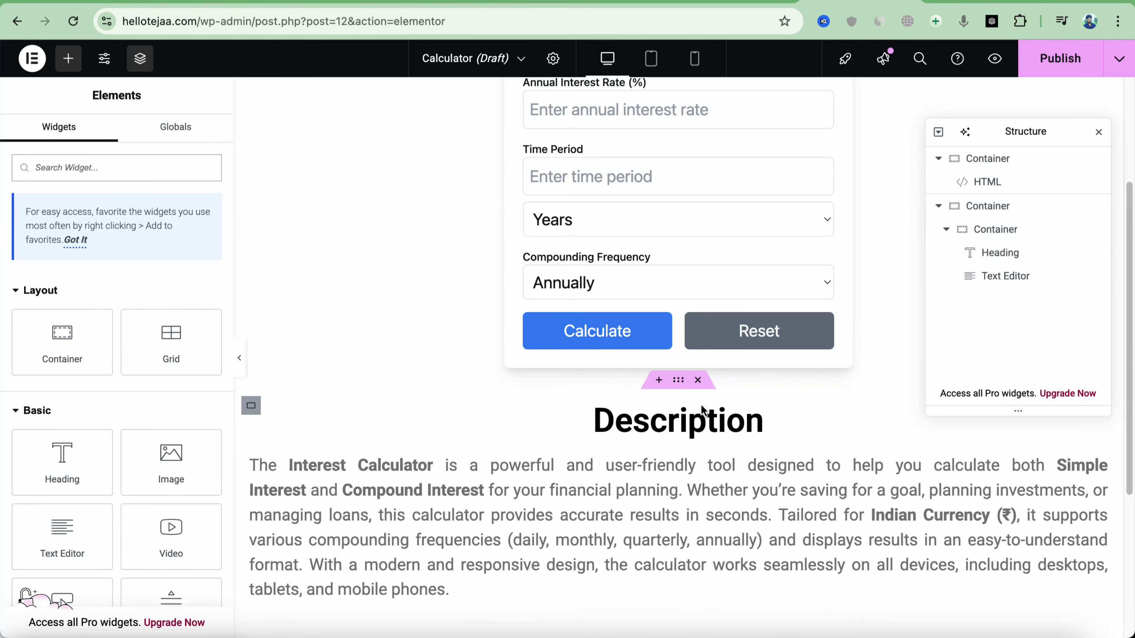
{"action": "left_click", "coordinate": [658, 348]}
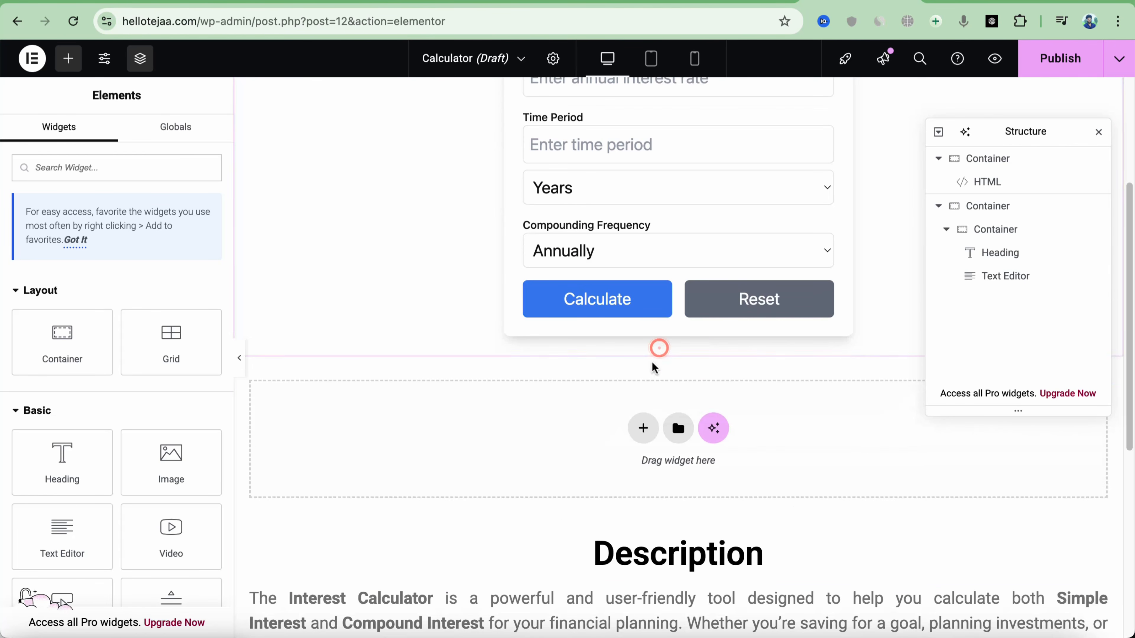
{"action": "left_click", "coordinate": [643, 428]}
{"action": "left_click", "coordinate": [638, 478]}
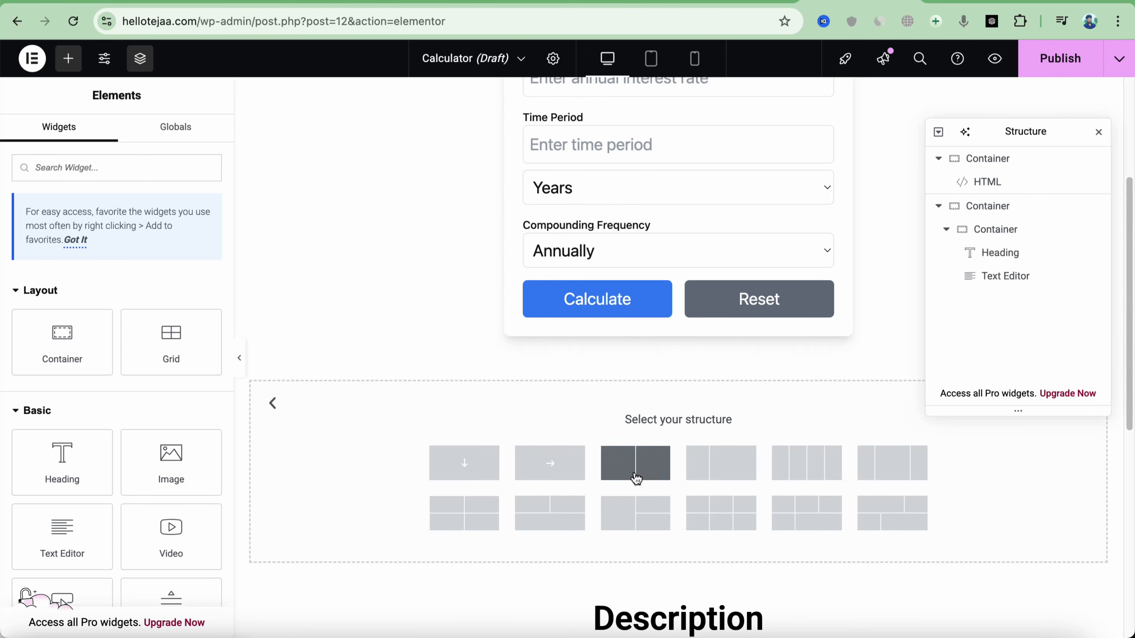
{"action": "left_click", "coordinate": [636, 477]}
Put an HTML widget in the left column and a Heading widget in the right column
{"action": "scroll", "coordinate": [647, 286], "scroll_direction": "up", "scroll_amount": 3}
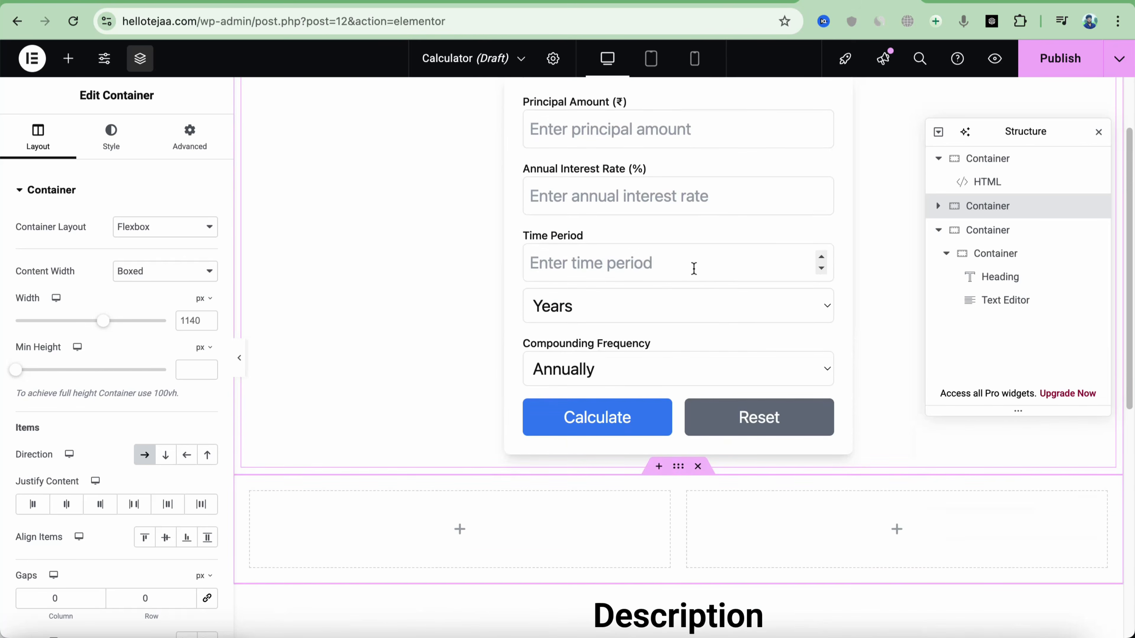
{"action": "scroll", "coordinate": [580, 268], "scroll_direction": "up", "scroll_amount": 2}
{"action": "scroll", "coordinate": [536, 335], "scroll_direction": "down", "scroll_amount": 3}
{"action": "left_click", "coordinate": [459, 464]}
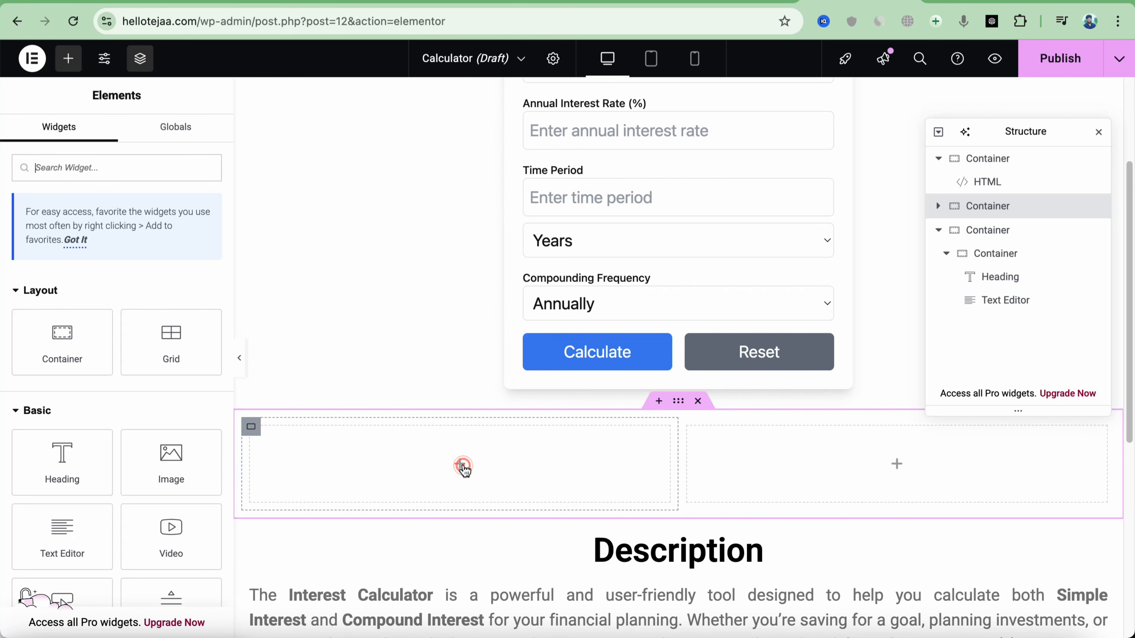
{"action": "type", "text": "html"}
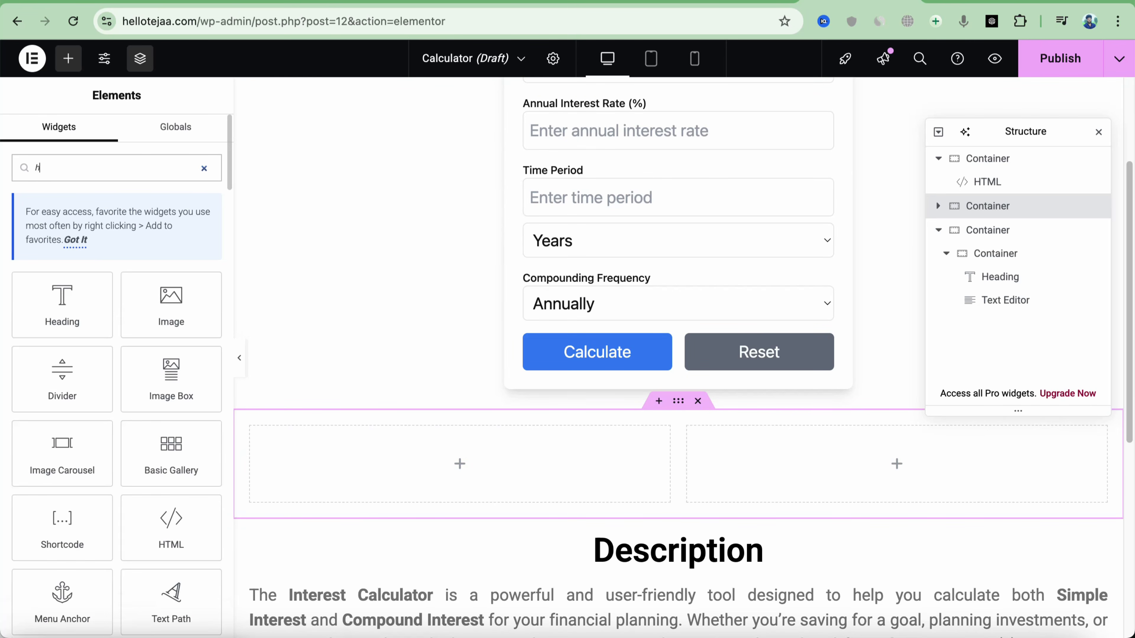
{"action": "left_click", "coordinate": [62, 340]}
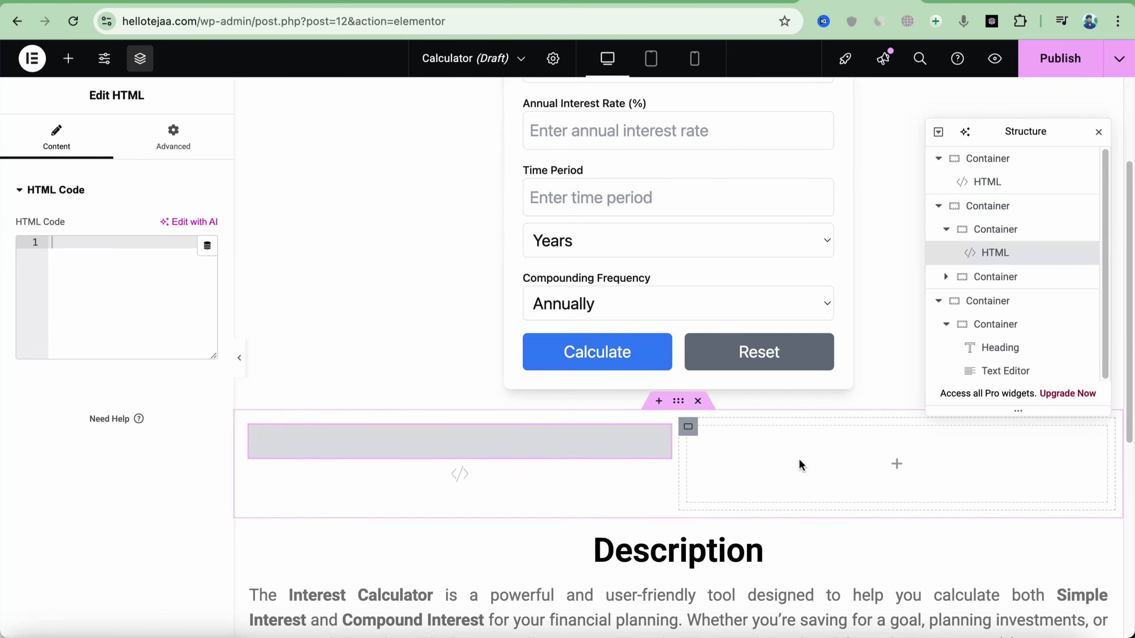
{"action": "left_click", "coordinate": [896, 467]}
{"action": "left_click_drag", "start_coordinate": [61, 464], "coordinate": [786, 449]}
Retitle the right-column heading 'About' and colour it #1A1A1A
{"action": "triple_click", "coordinate": [146, 247]}
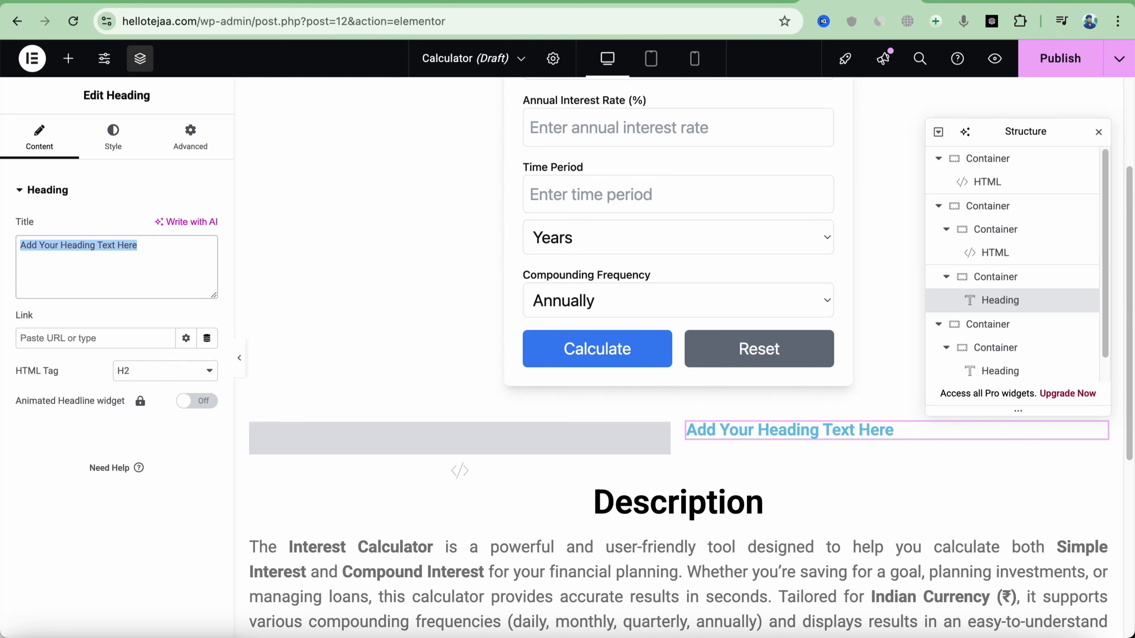
{"action": "type", "text": "About"}
{"action": "left_click", "coordinate": [112, 134]}
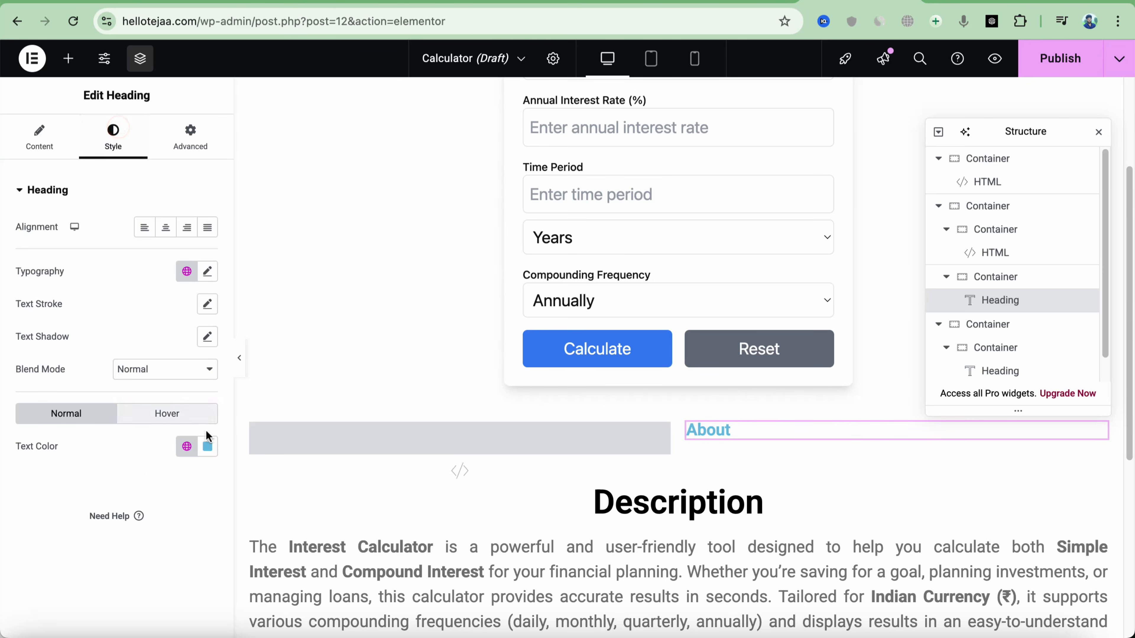
{"action": "left_click", "coordinate": [208, 446]}
{"action": "type", "text": "#1A1A1A"}
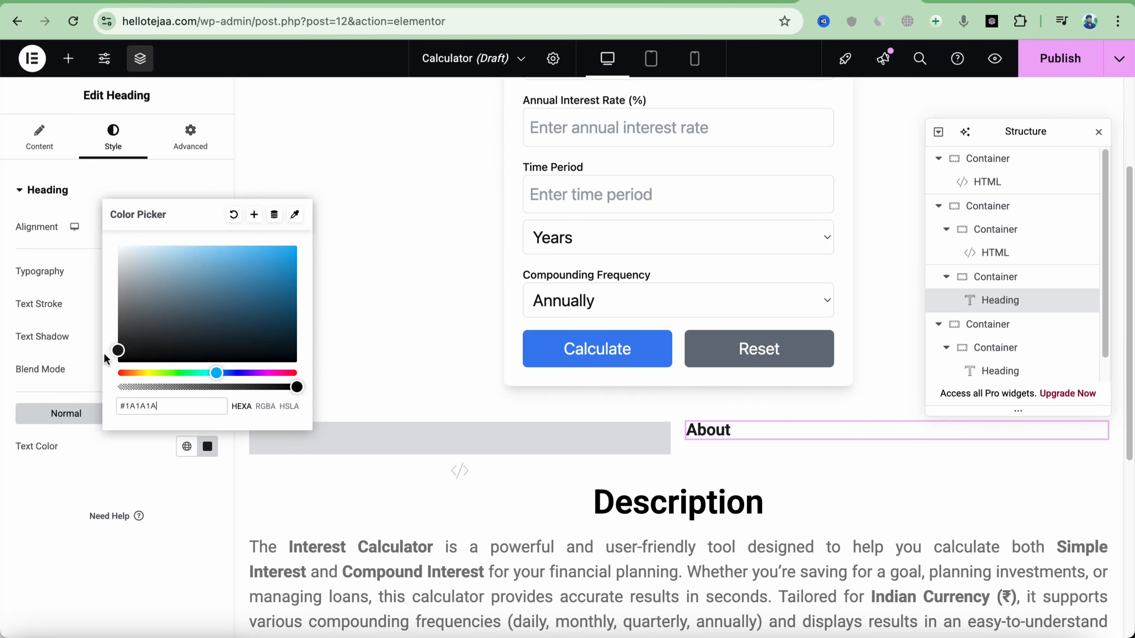
{"action": "left_click", "coordinate": [103, 356]}
Make the About heading 40 px and centred, then add a Text Editor below it
{"action": "left_click", "coordinate": [208, 271]}
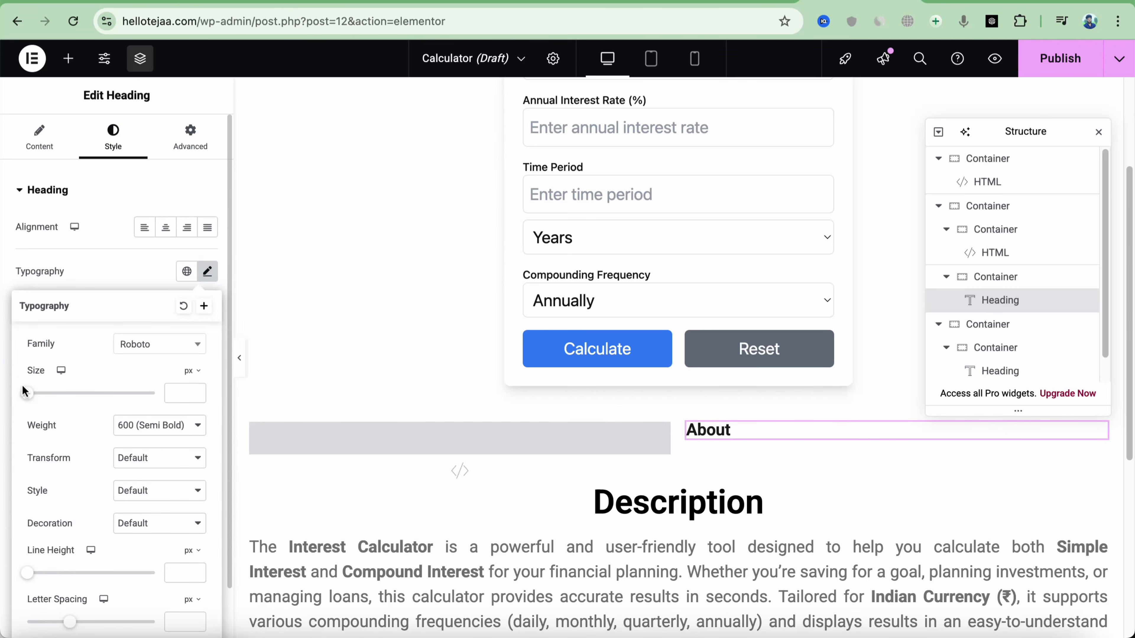
{"action": "left_click_drag", "start_coordinate": [25, 391], "coordinate": [52, 393]}
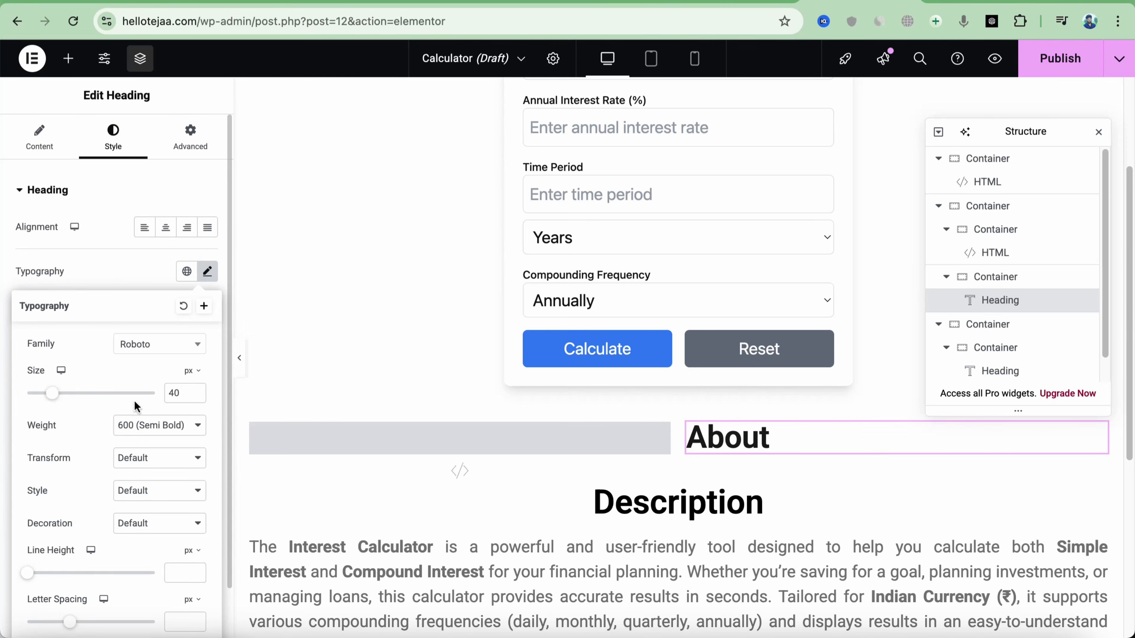
{"action": "left_click", "coordinate": [166, 228]}
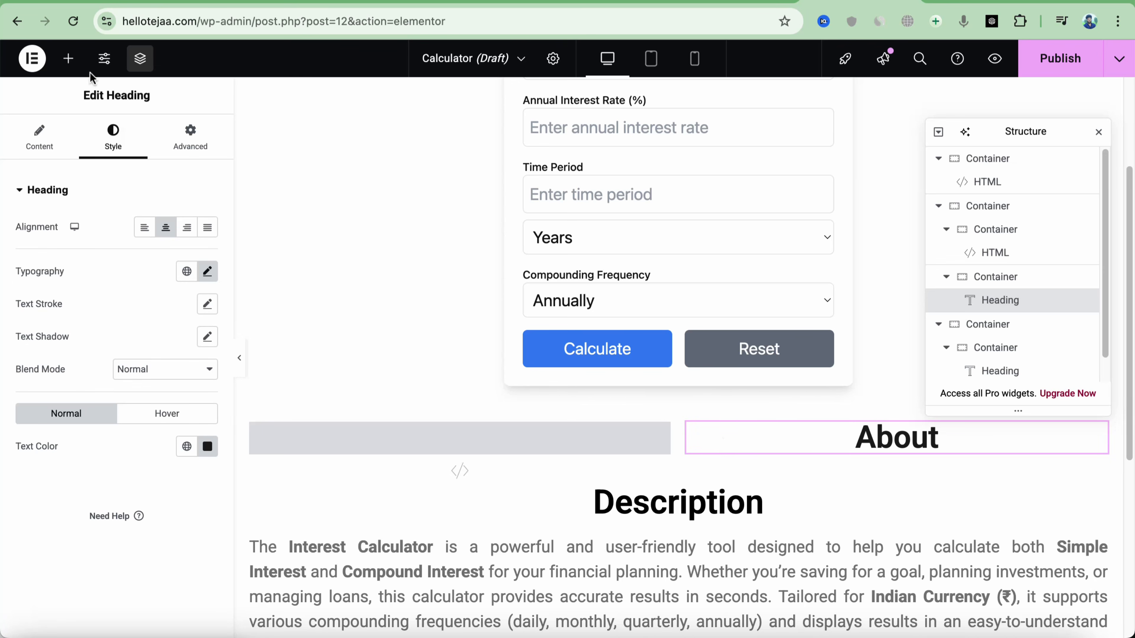
{"action": "left_click", "coordinate": [68, 58]}
{"action": "left_click_drag", "start_coordinate": [62, 538], "coordinate": [889, 461]}
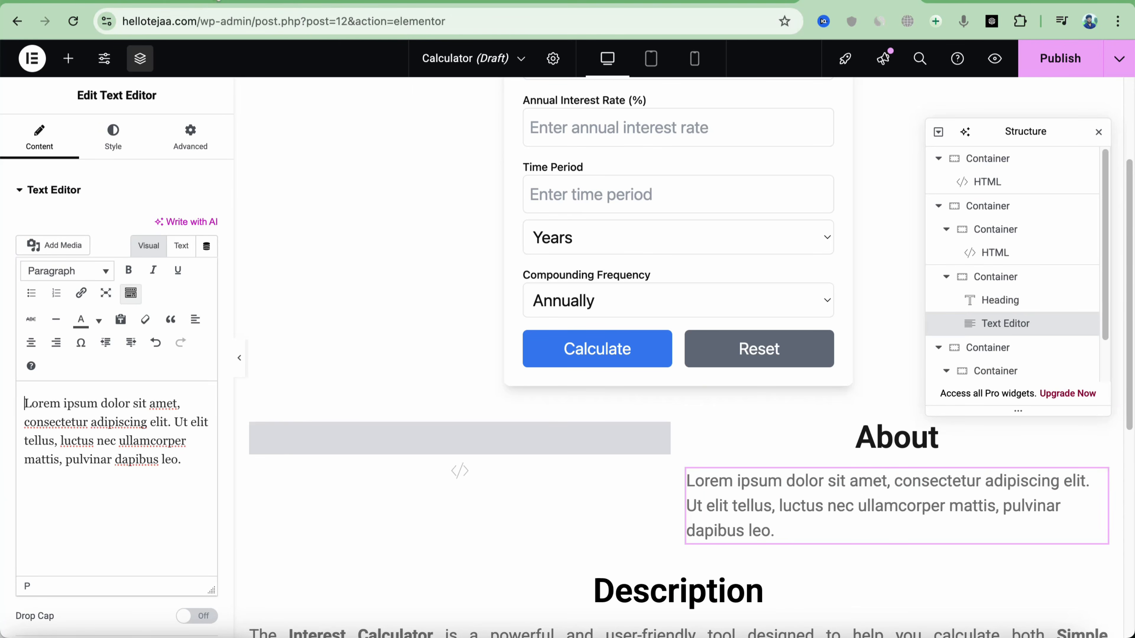
Copy DeepSeek's About text and paste it over the placeholder paragraph under About
{"action": "key", "text": "ctrl+Tab"}
{"action": "scroll", "coordinate": [626, 313], "scroll_direction": "down", "scroll_amount": 5}
{"action": "left_click_drag", "start_coordinate": [388, 209], "coordinate": [568, 438]}
{"action": "key", "text": "ctrl+Tab"}
{"action": "left_click", "coordinate": [209, 472]}
{"action": "key", "text": "ctrl+a"}
{"action": "key", "text": "ctrl+v"}
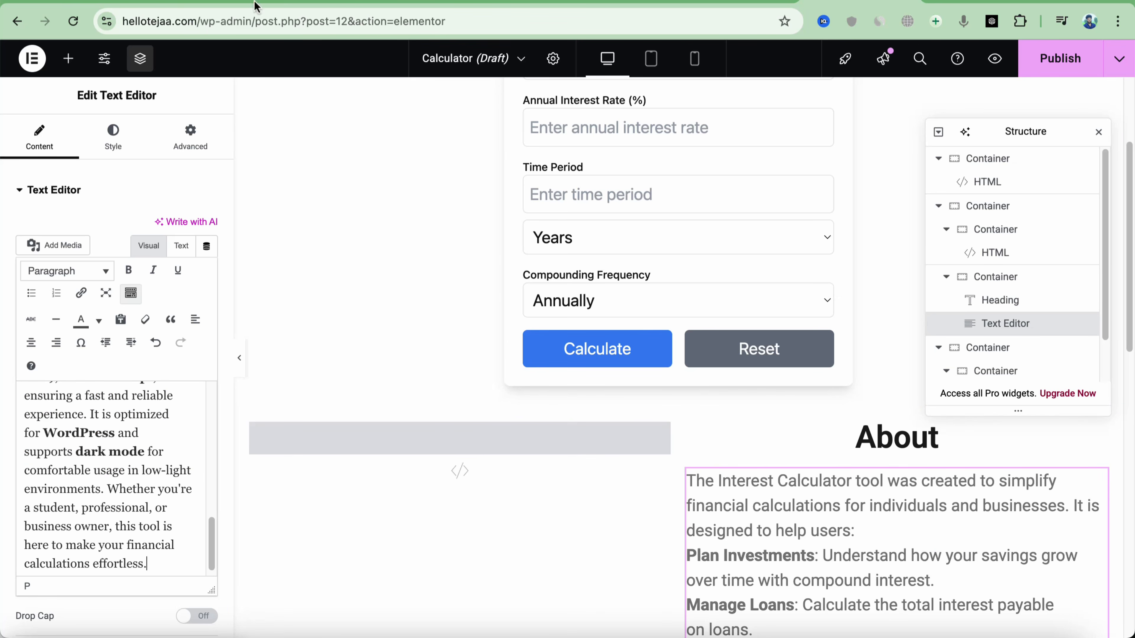
Copy the rupee calculator code block from the DeepSeek chat
{"action": "key", "text": "ctrl+shift+Tab"}
{"action": "scroll", "coordinate": [710, 330], "scroll_direction": "up", "scroll_amount": 20}
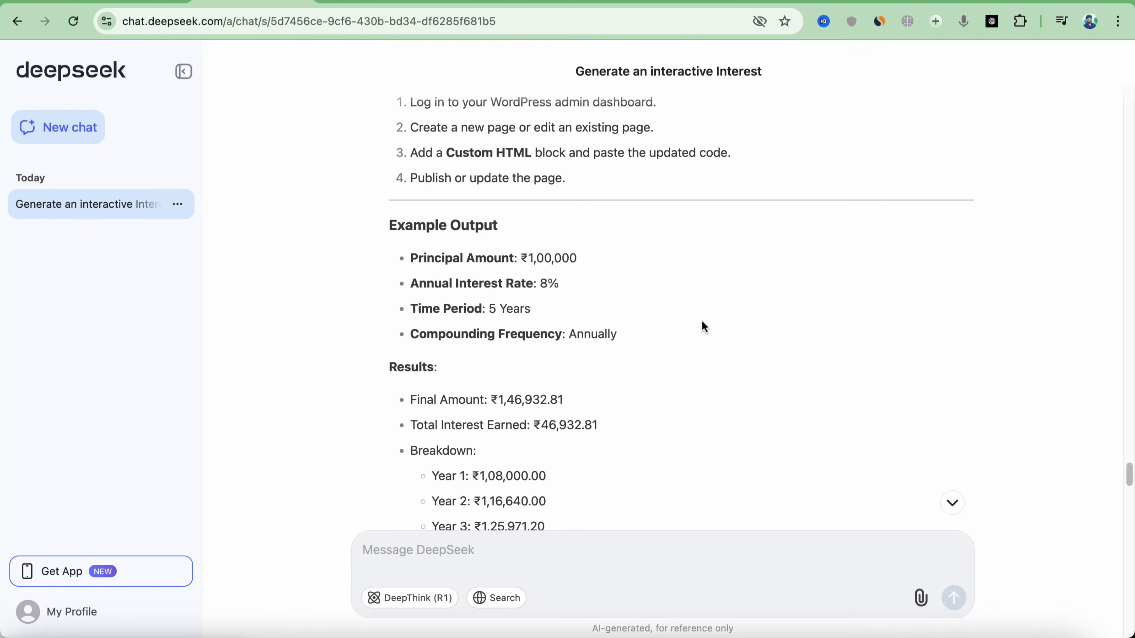
{"action": "scroll", "coordinate": [723, 328], "scroll_direction": "up", "scroll_amount": 15}
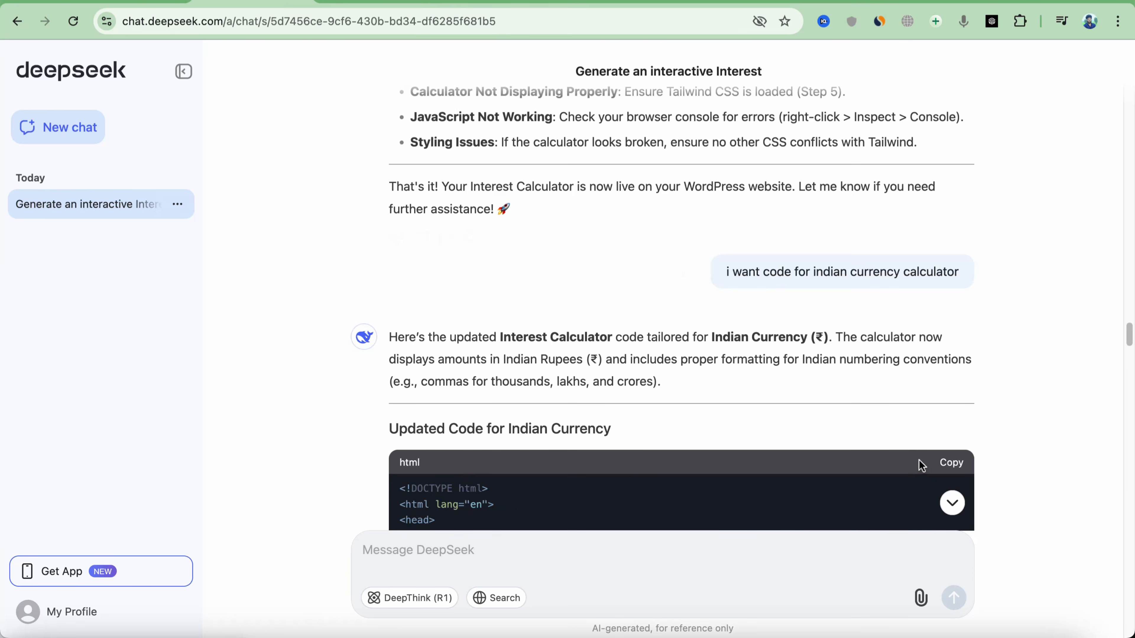
{"action": "left_click", "coordinate": [950, 463]}
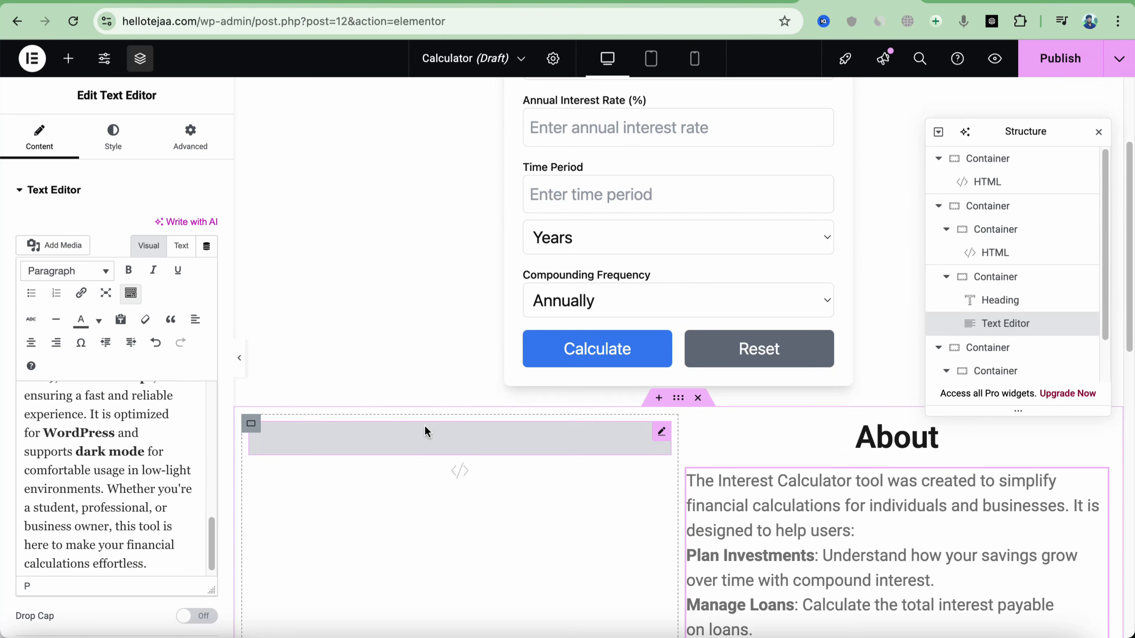
Paste the rupee calculator code into the left-column HTML widget and delete the original top calculator section
{"action": "left_click", "coordinate": [425, 430]}
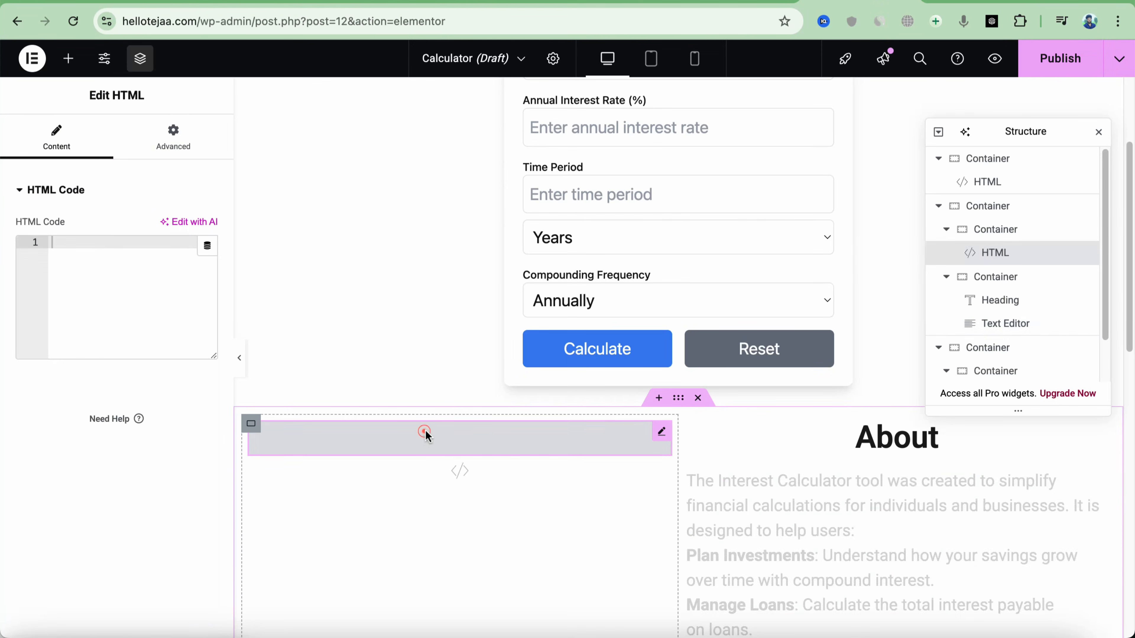
{"action": "key", "text": "ctrl+v"}
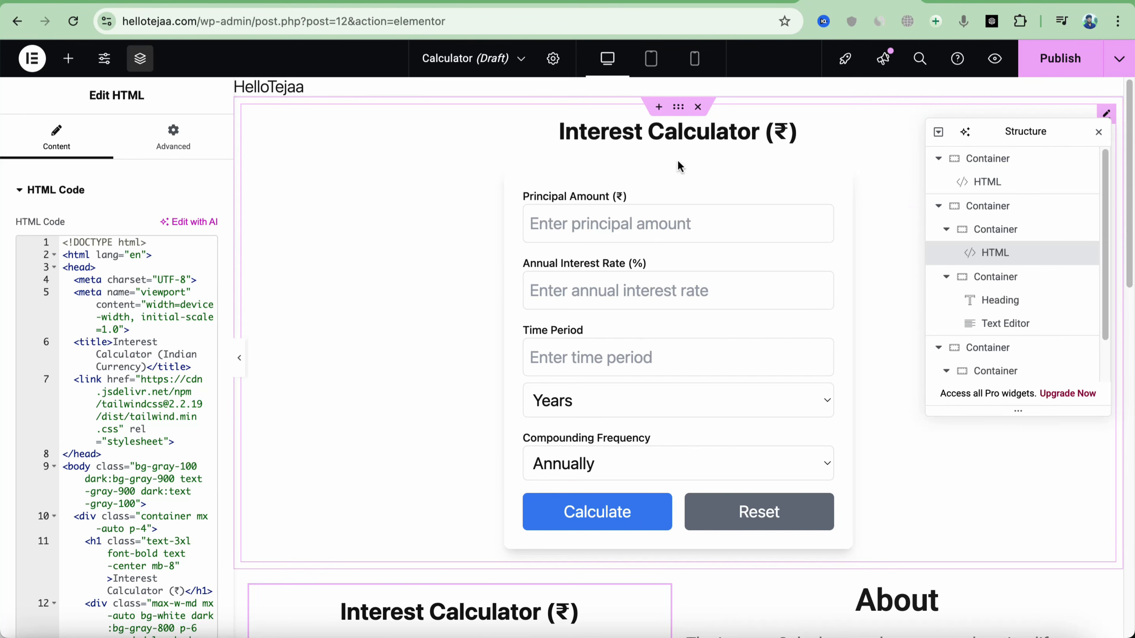
{"action": "left_click", "coordinate": [697, 108]}
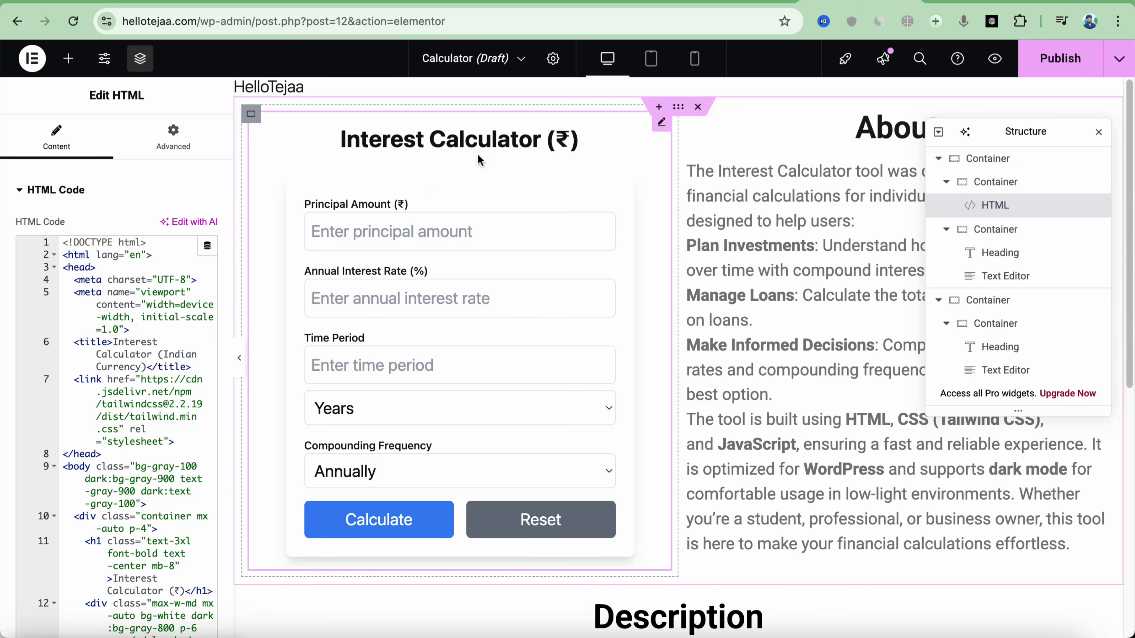
{"action": "scroll", "coordinate": [478, 160], "scroll_direction": "down", "scroll_amount": 1}
{"action": "scroll", "coordinate": [843, 292], "scroll_direction": "down", "scroll_amount": 2}
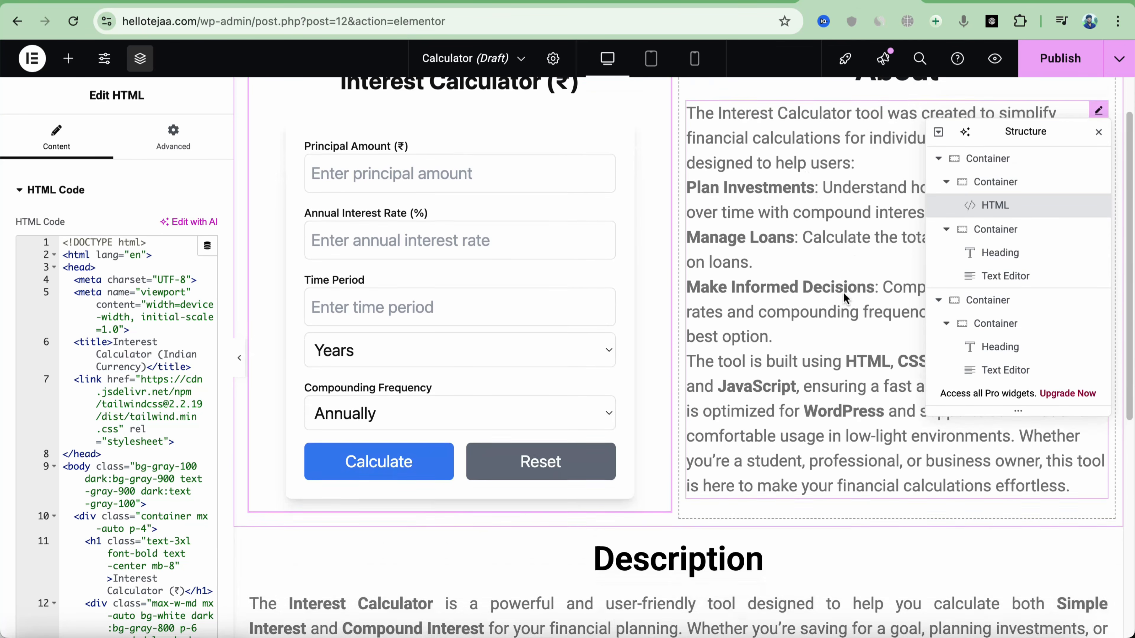
{"action": "scroll", "coordinate": [843, 291], "scroll_direction": "down", "scroll_amount": 8}
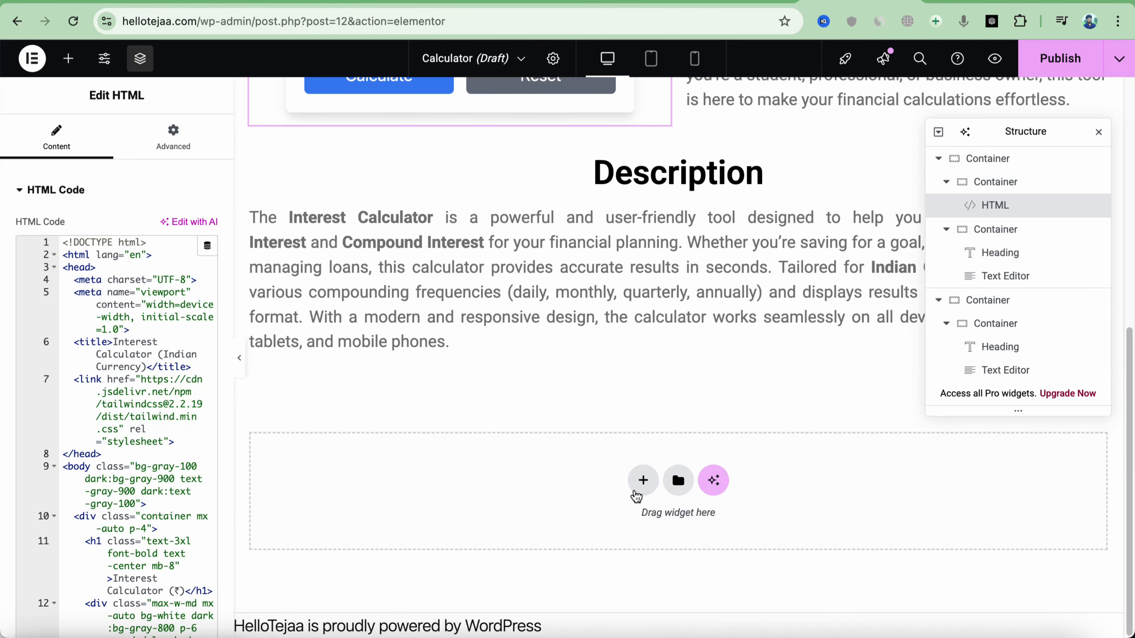
Select DeepSeek's FAQ section, questions 1 through 10, and copy it for the page
{"action": "scroll", "coordinate": [575, 385], "scroll_direction": "down", "scroll_amount": 20}
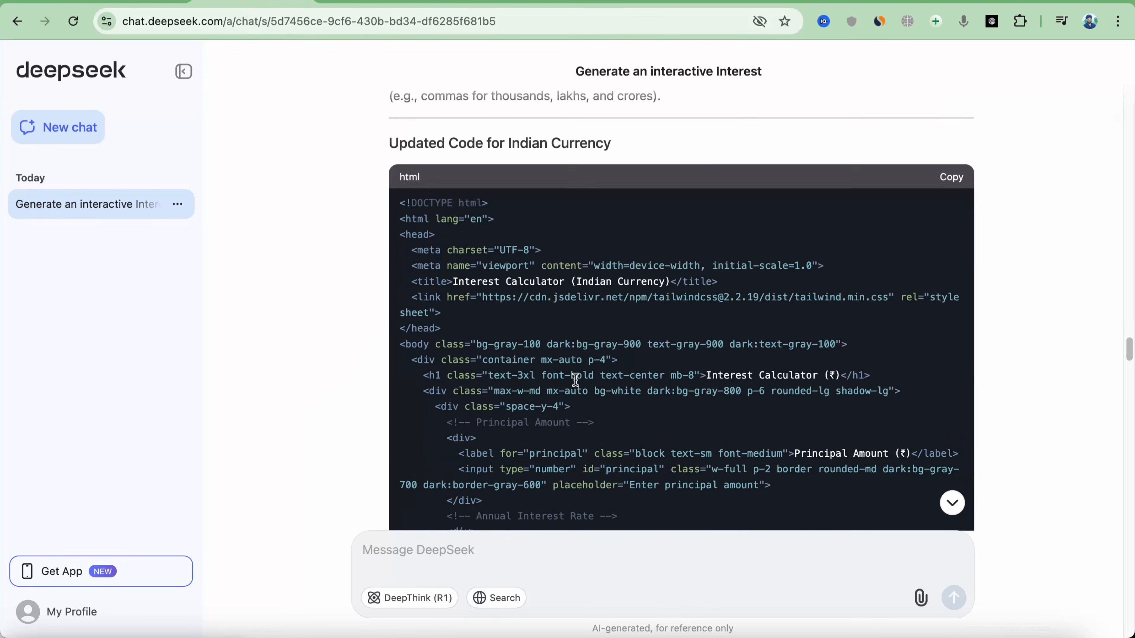
{"action": "scroll", "coordinate": [607, 413], "scroll_direction": "down", "scroll_amount": 10}
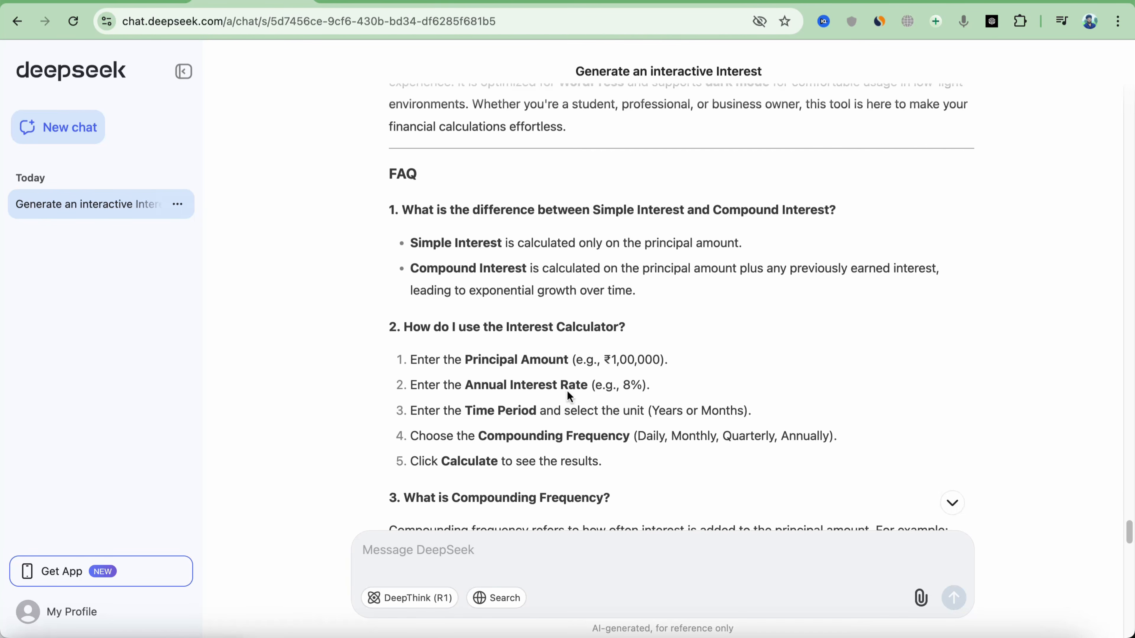
{"action": "scroll", "coordinate": [446, 273], "scroll_direction": "down", "scroll_amount": 1}
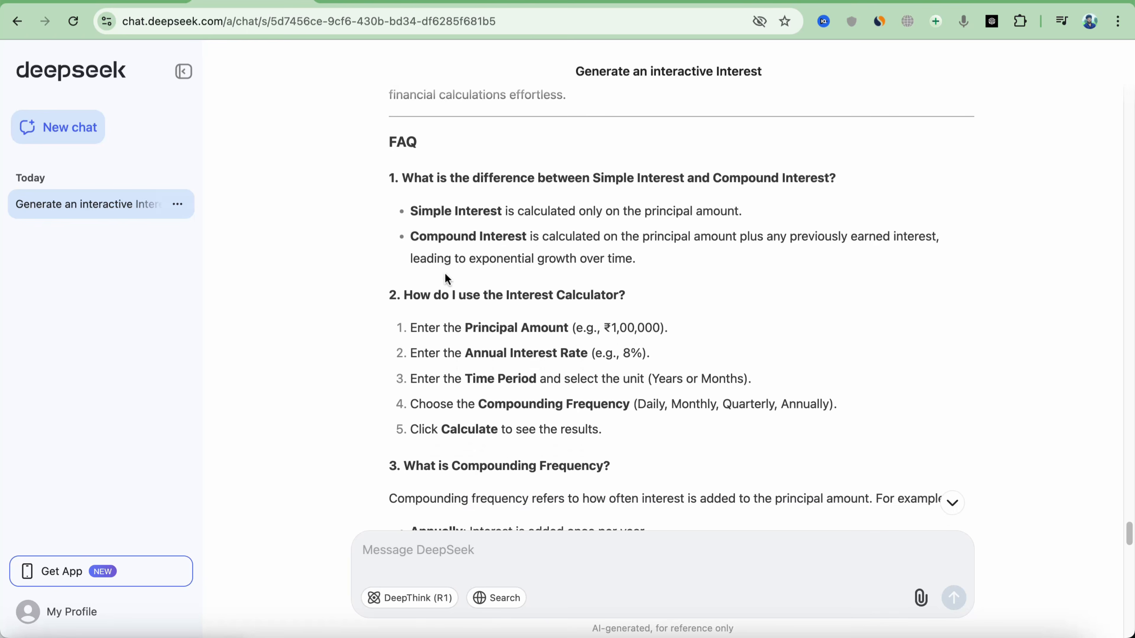
{"action": "left_click_drag", "start_coordinate": [387, 142], "coordinate": [718, 387]}
{"action": "scroll", "coordinate": [678, 369], "scroll_direction": "down", "scroll_amount": 5}
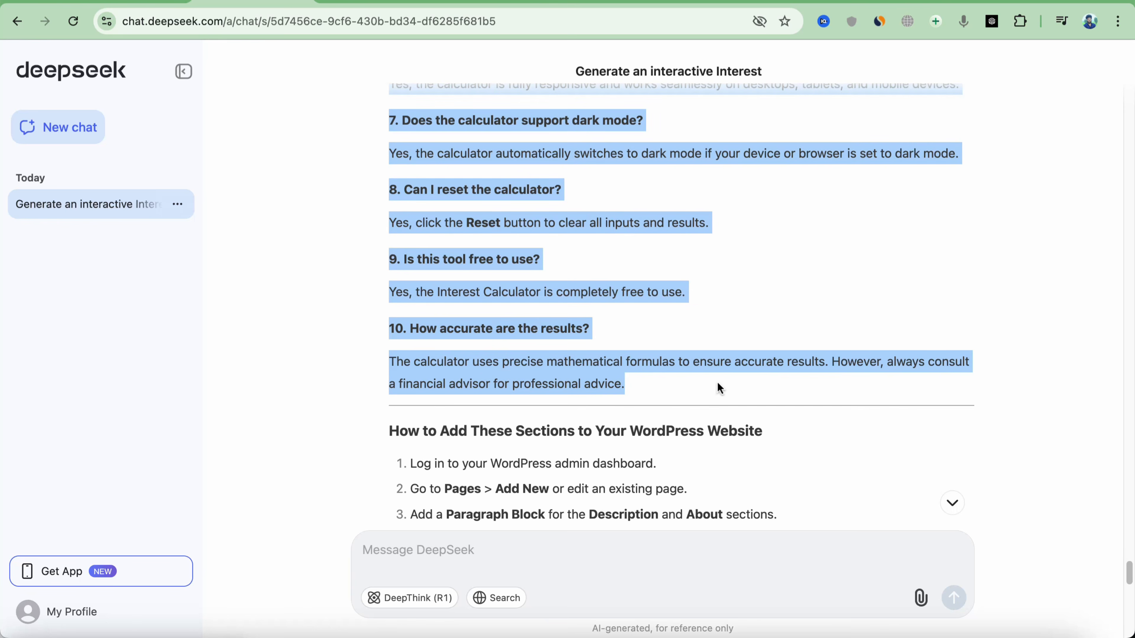
{"action": "key", "text": "super+Tab"}
Add a single-column section below Description with a Text Editor holding the pasted FAQ content
{"action": "left_click", "coordinate": [647, 478]}
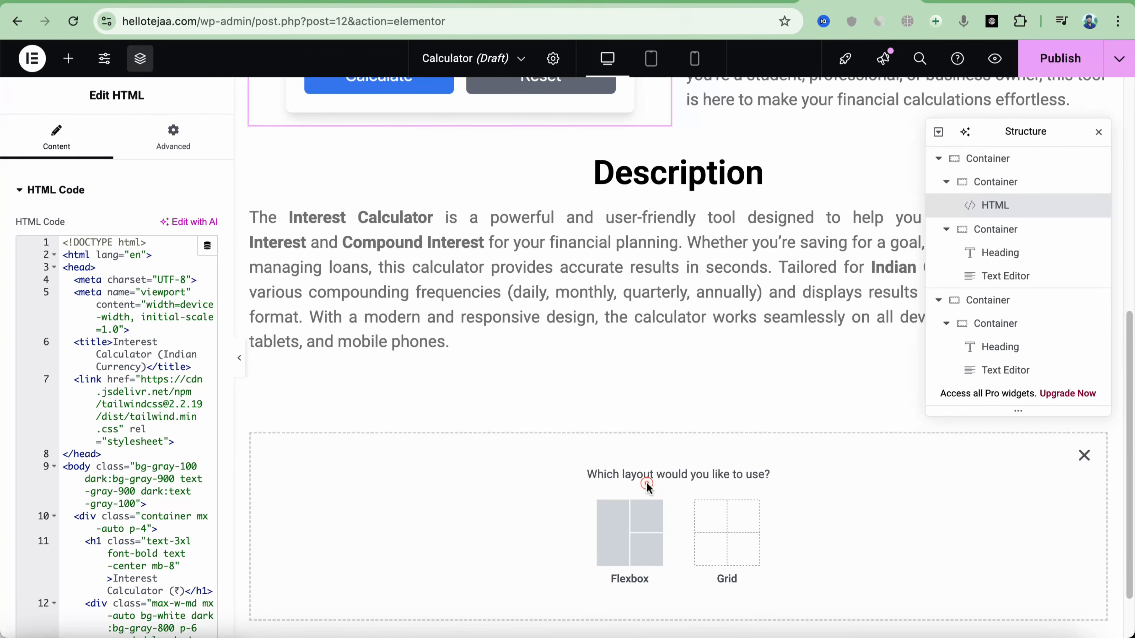
{"action": "left_click", "coordinate": [610, 536]}
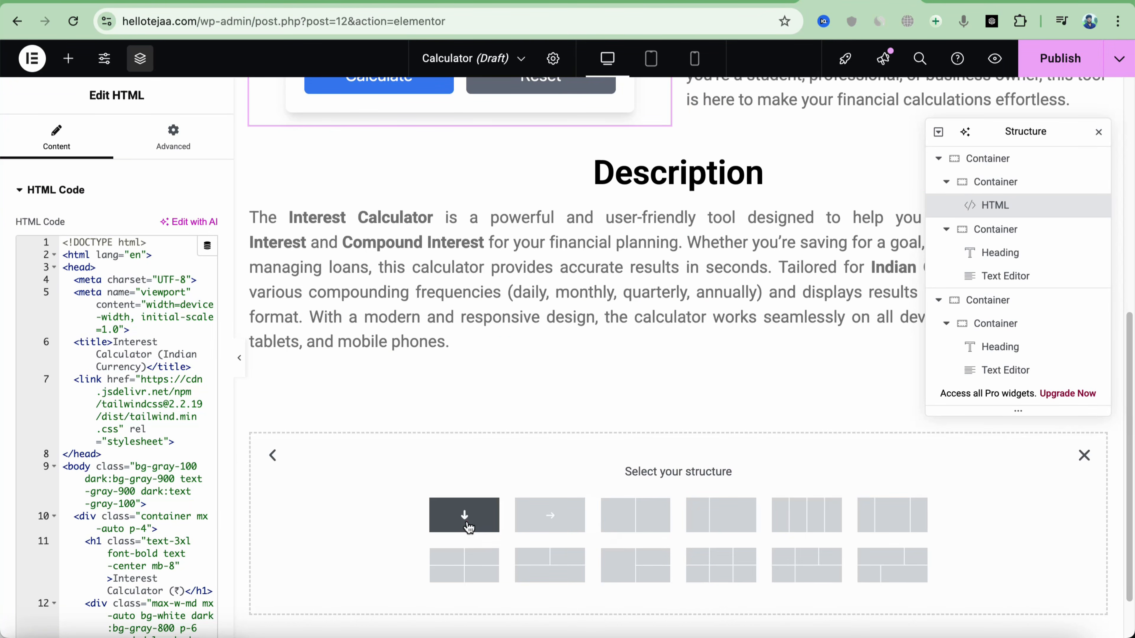
{"action": "left_click", "coordinate": [467, 522]}
{"action": "left_click", "coordinate": [677, 416]}
{"action": "left_click_drag", "start_coordinate": [60, 540], "coordinate": [608, 436]}
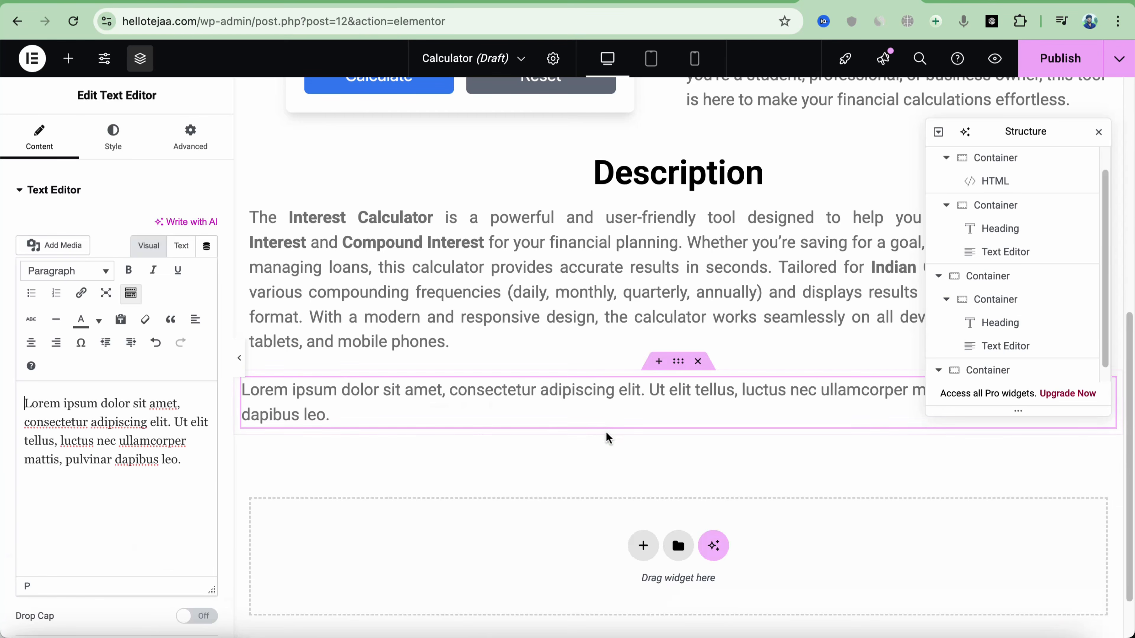
{"action": "left_click_drag", "start_coordinate": [192, 460], "coordinate": [24, 402]}
{"action": "key", "text": "super+v"}
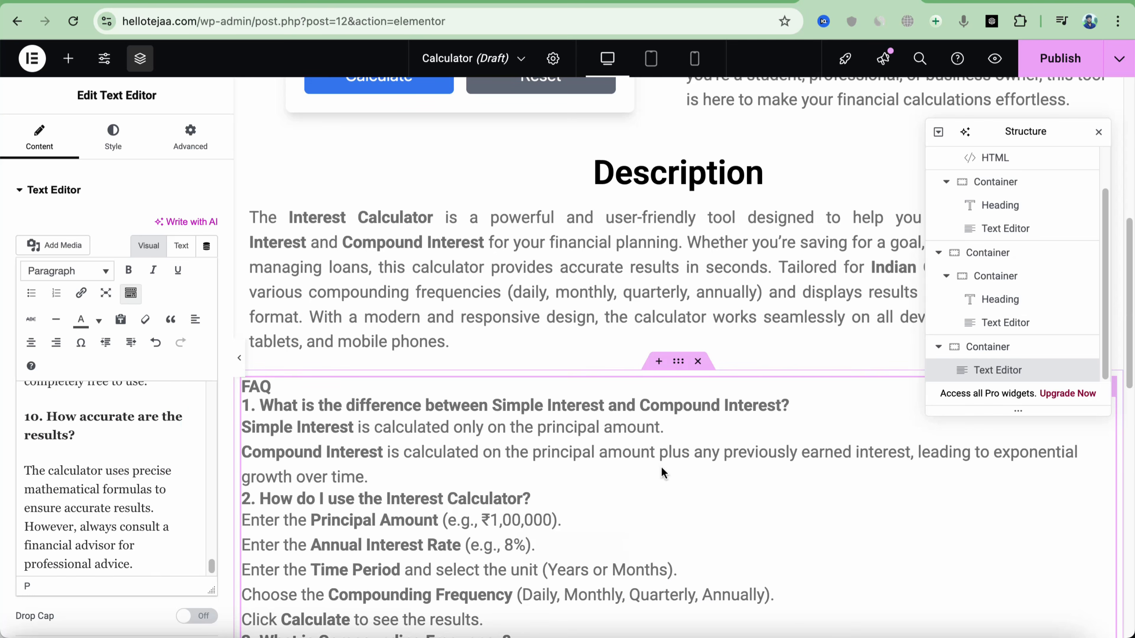
Preview the page with the Elementor editor panels hidden
{"action": "scroll", "coordinate": [661, 460], "scroll_direction": "down", "scroll_amount": 10}
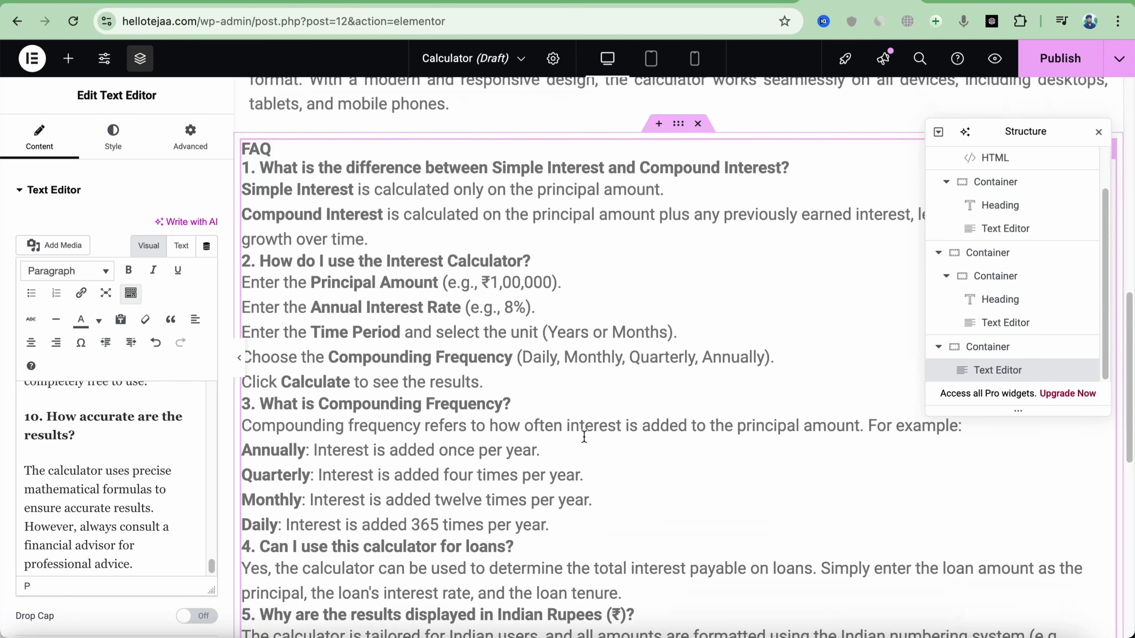
{"action": "left_click", "coordinate": [113, 136]}
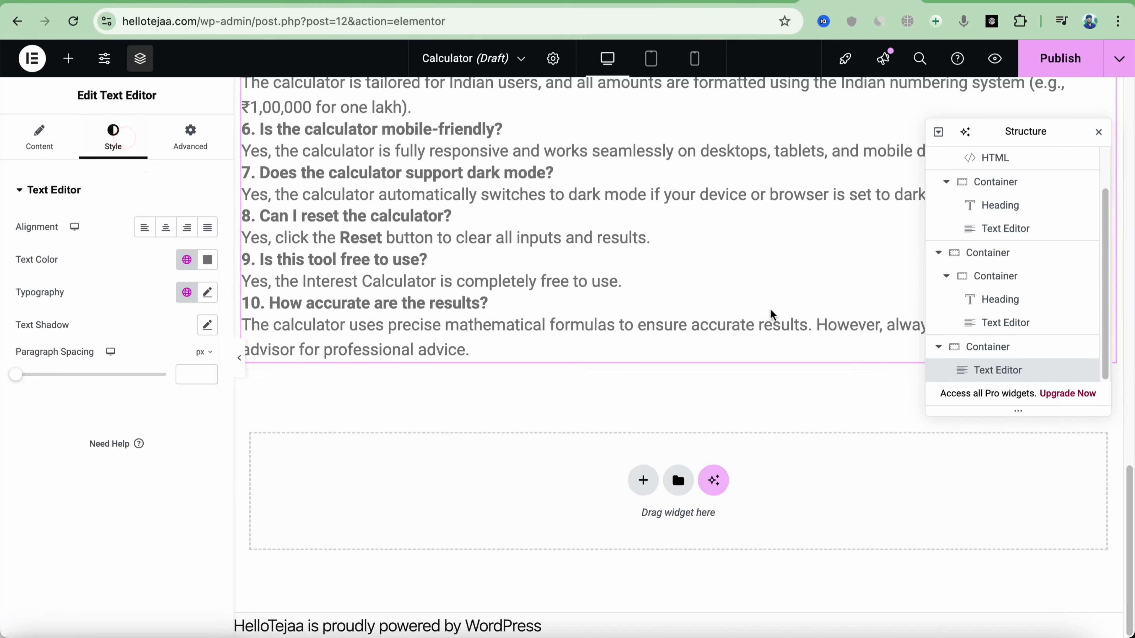
{"action": "scroll", "coordinate": [942, 291], "scroll_direction": "up", "scroll_amount": 1}
{"action": "scroll", "coordinate": [621, 292], "scroll_direction": "up", "scroll_amount": 10}
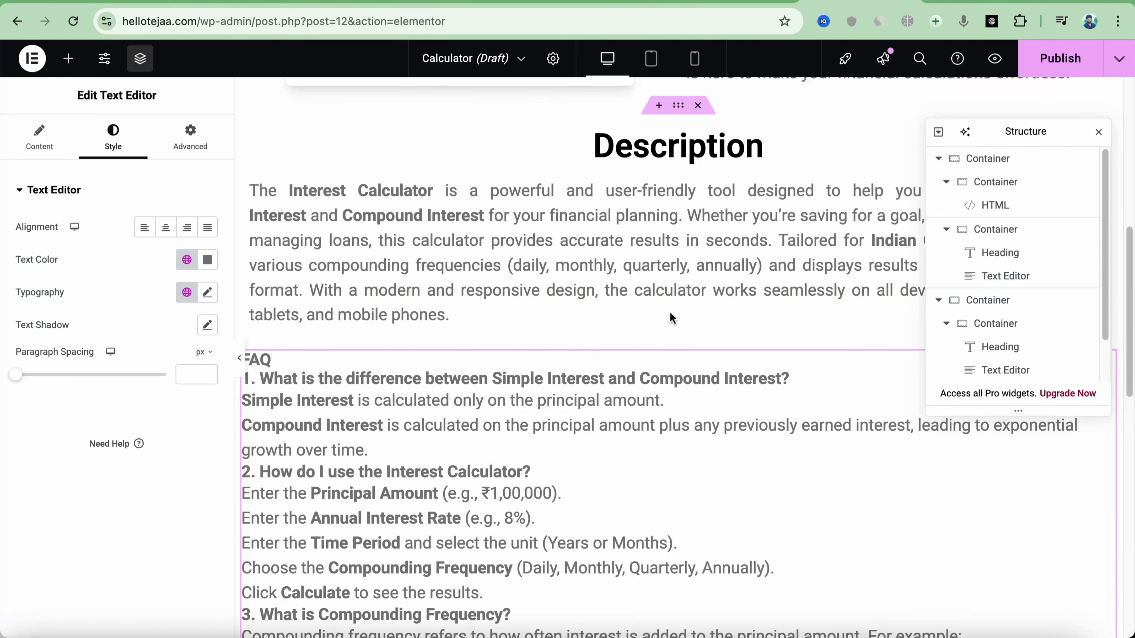
{"action": "left_click", "coordinate": [242, 367]}
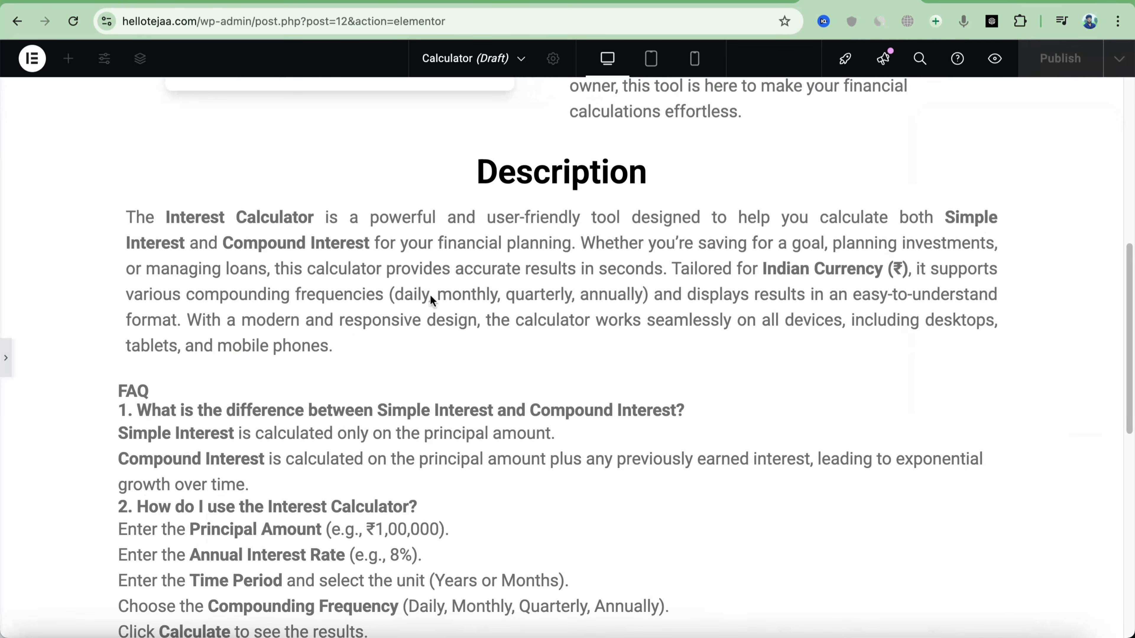
Preview the calculator page at mobile width, scrolling and resizing it to check the reflow
{"action": "scroll", "coordinate": [430, 294], "scroll_direction": "up", "scroll_amount": 10}
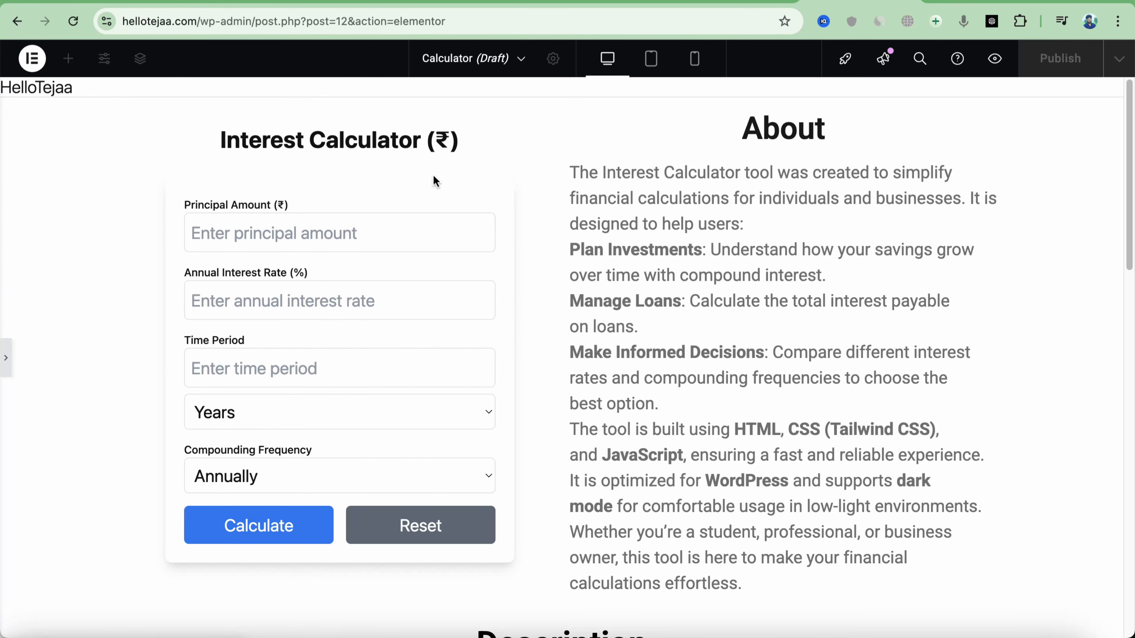
{"action": "scroll", "coordinate": [612, 257], "scroll_direction": "down", "scroll_amount": 15}
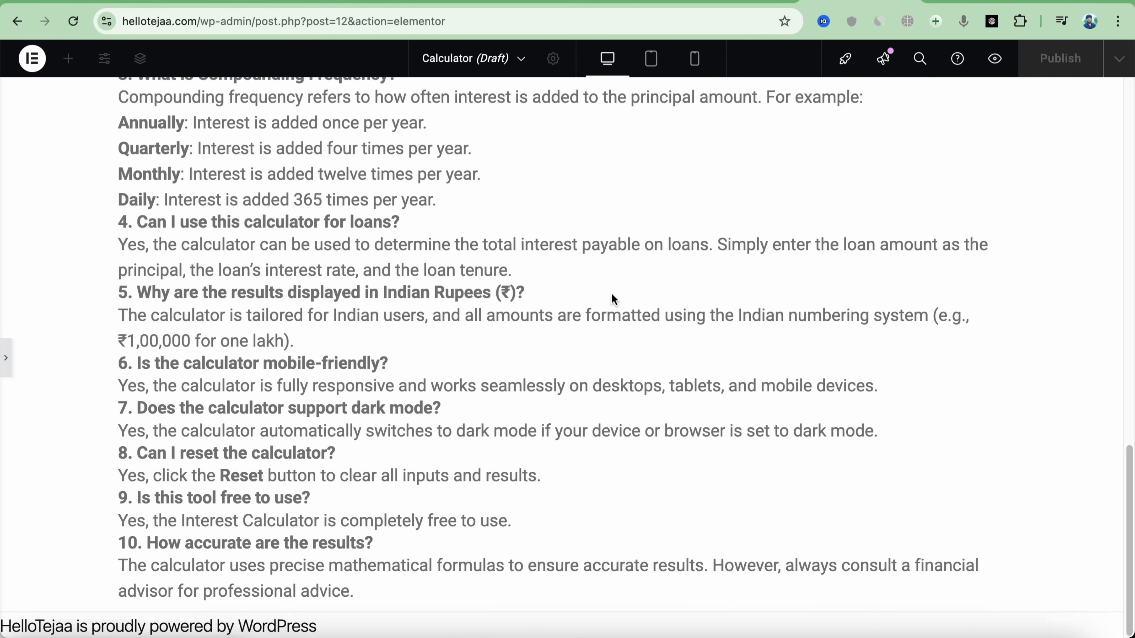
{"action": "scroll", "coordinate": [626, 304], "scroll_direction": "up", "scroll_amount": 15}
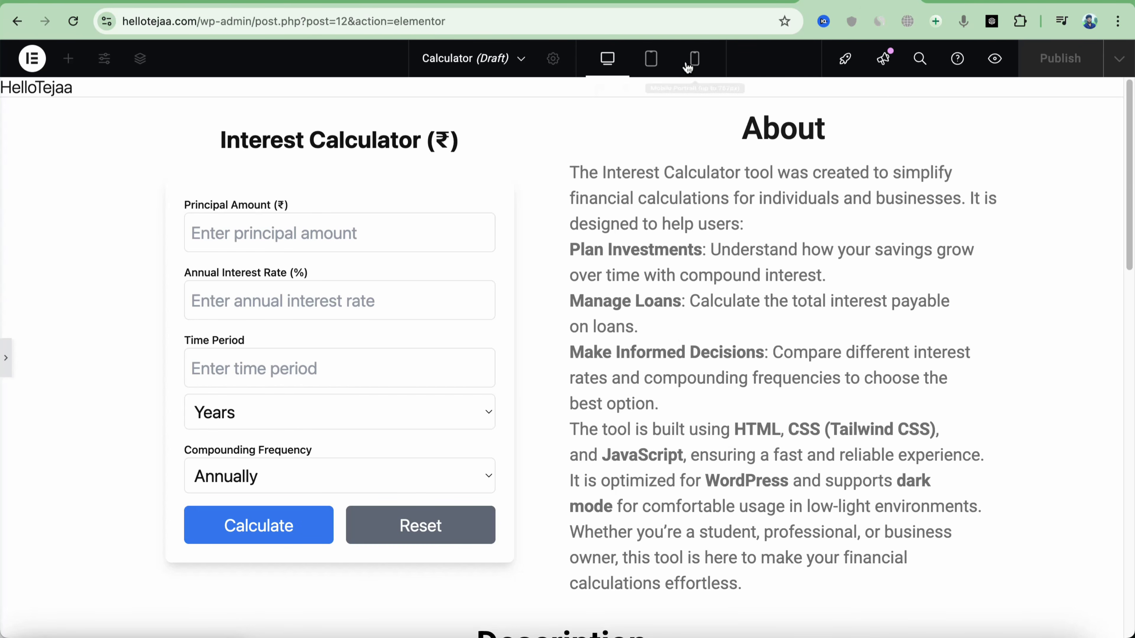
{"action": "left_click", "coordinate": [694, 58]}
{"action": "scroll", "coordinate": [587, 252], "scroll_direction": "down", "scroll_amount": 10}
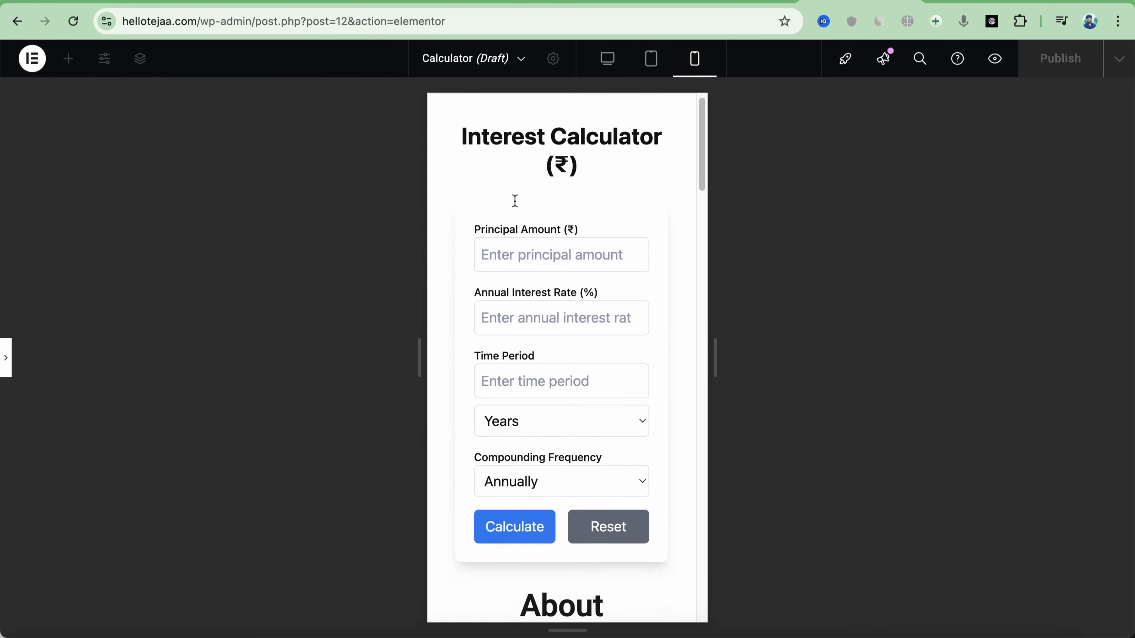
{"action": "scroll", "coordinate": [551, 294], "scroll_direction": "down", "scroll_amount": 10}
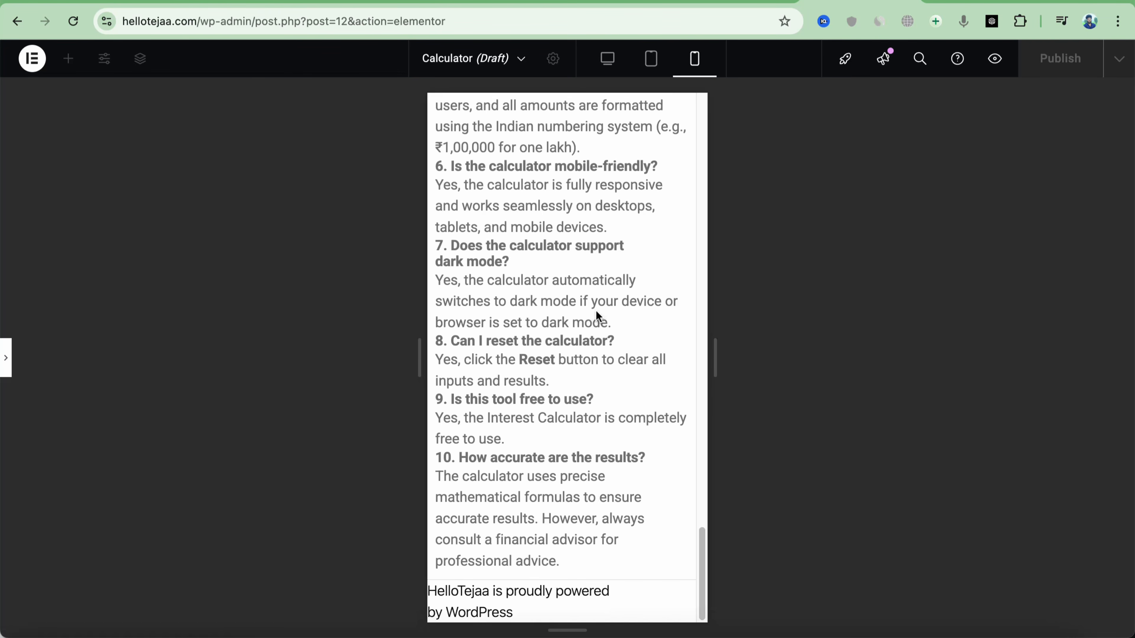
{"action": "left_click_drag", "start_coordinate": [714, 258], "coordinate": [717, 284]}
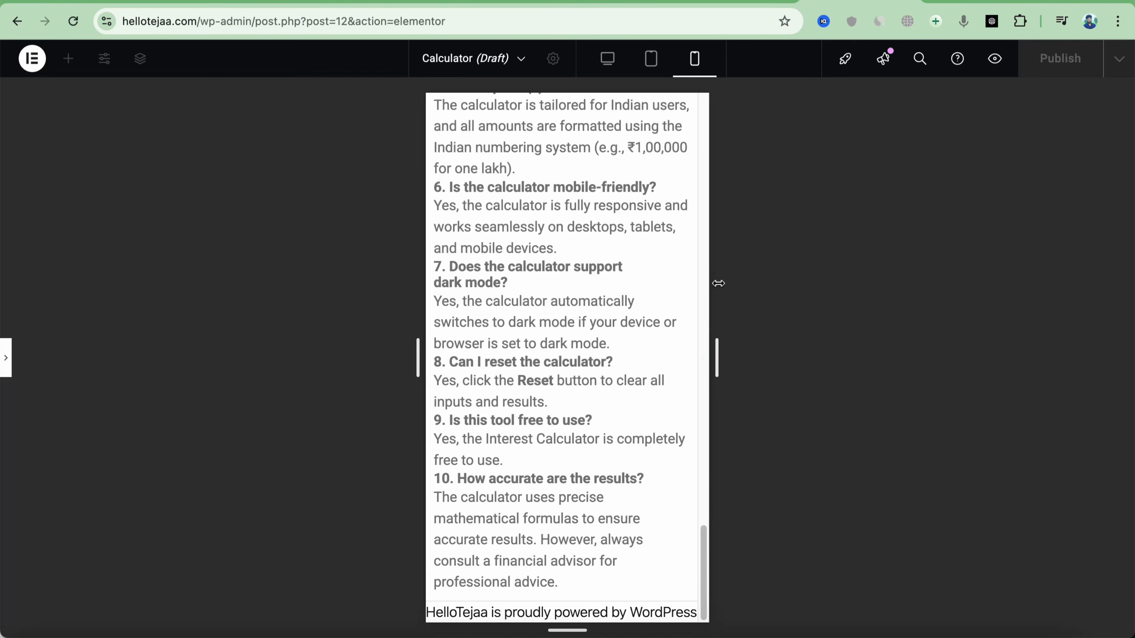
{"action": "left_click_drag", "start_coordinate": [701, 557], "coordinate": [713, 114]}
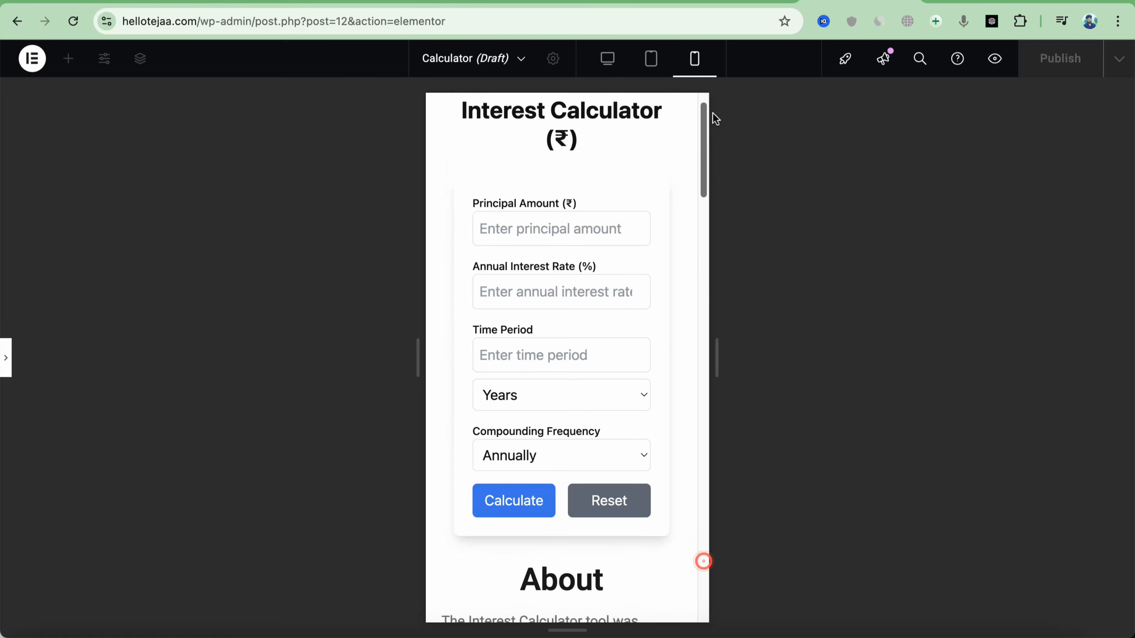
{"action": "left_click_drag", "start_coordinate": [717, 357], "coordinate": [752, 369]}
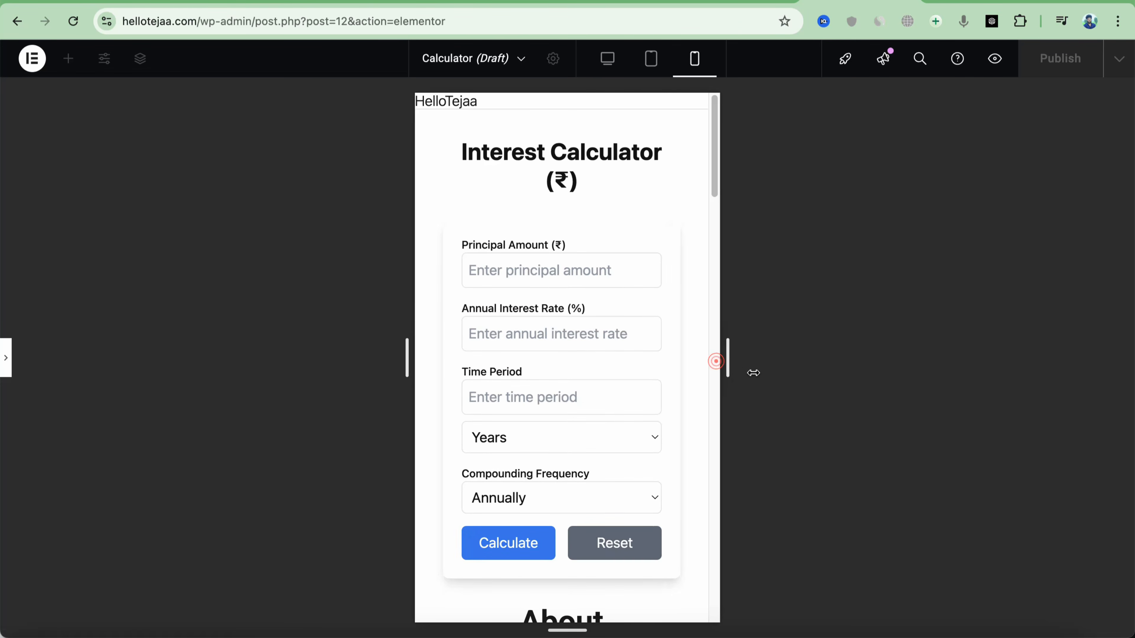
Check the tablet layout, including the Principal Amount field, and restore the editor panels
{"action": "left_click", "coordinate": [651, 61]}
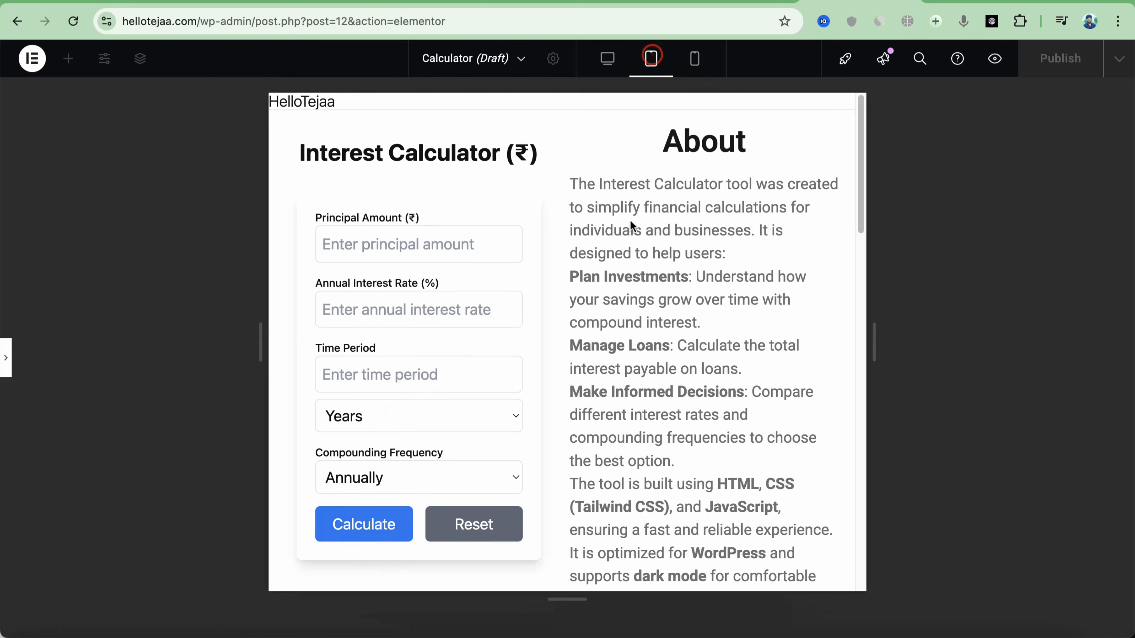
{"action": "scroll", "coordinate": [522, 249], "scroll_direction": "up", "scroll_amount": 1}
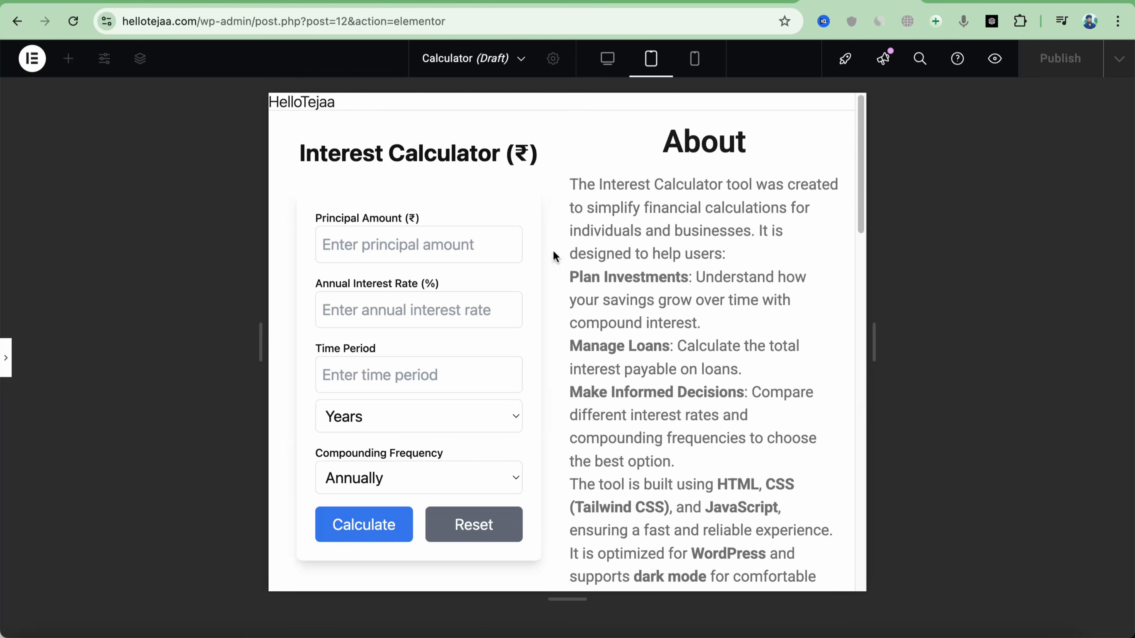
{"action": "left_click", "coordinate": [391, 246]}
{"action": "left_click", "coordinate": [6, 366]}
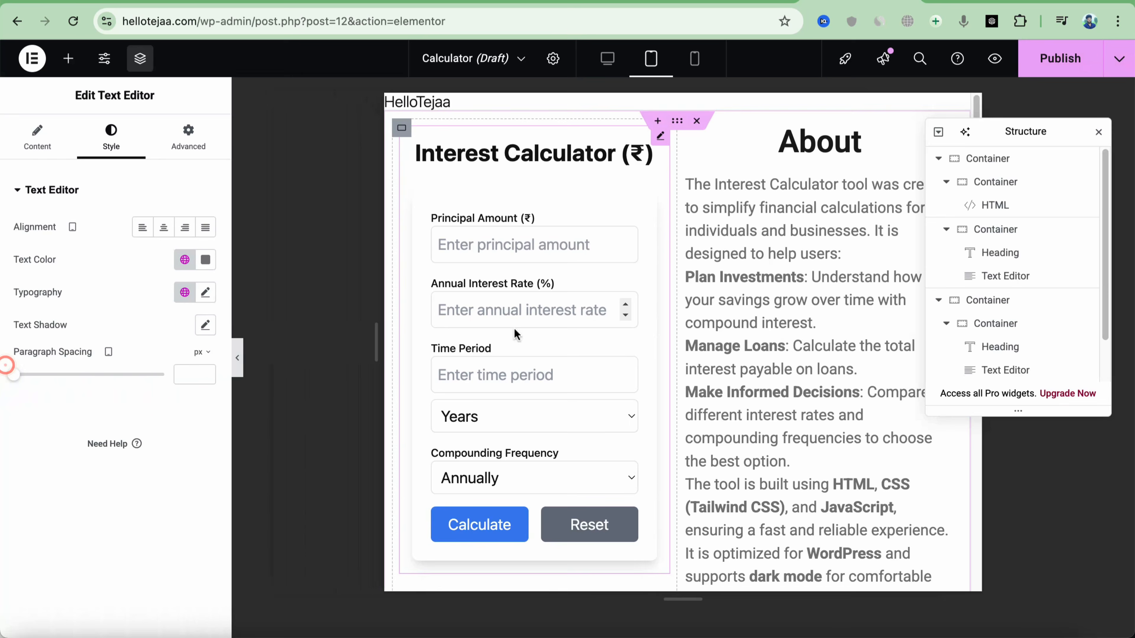
Publish the Calculator page and verify the live result of ₹1,57,351.94
{"action": "left_click", "coordinate": [1052, 72]}
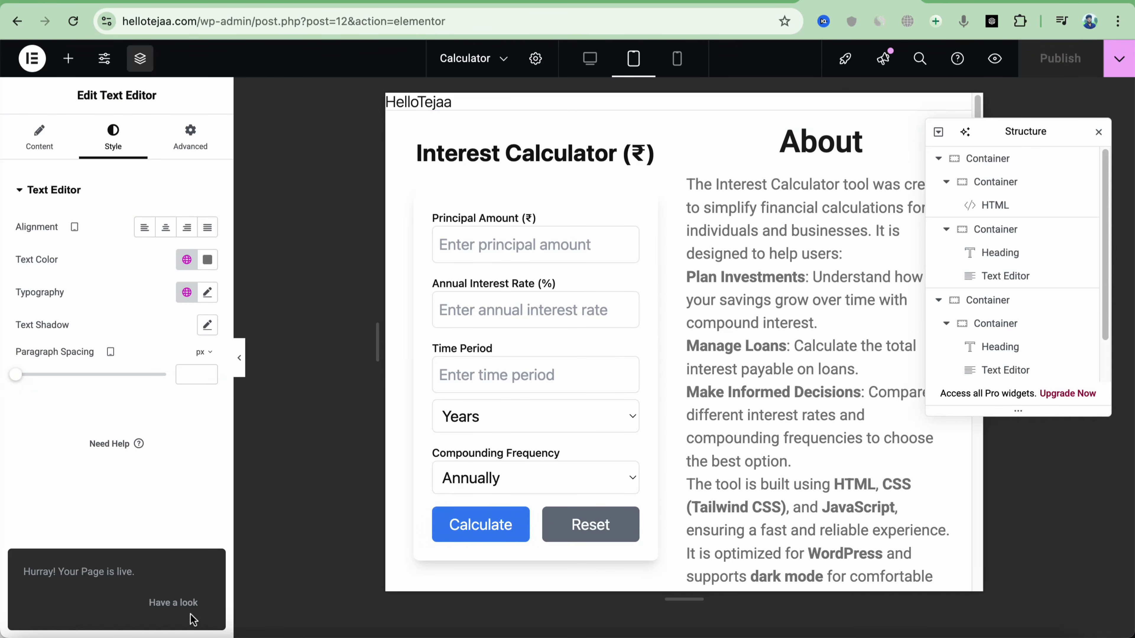
{"action": "left_click", "coordinate": [177, 604]}
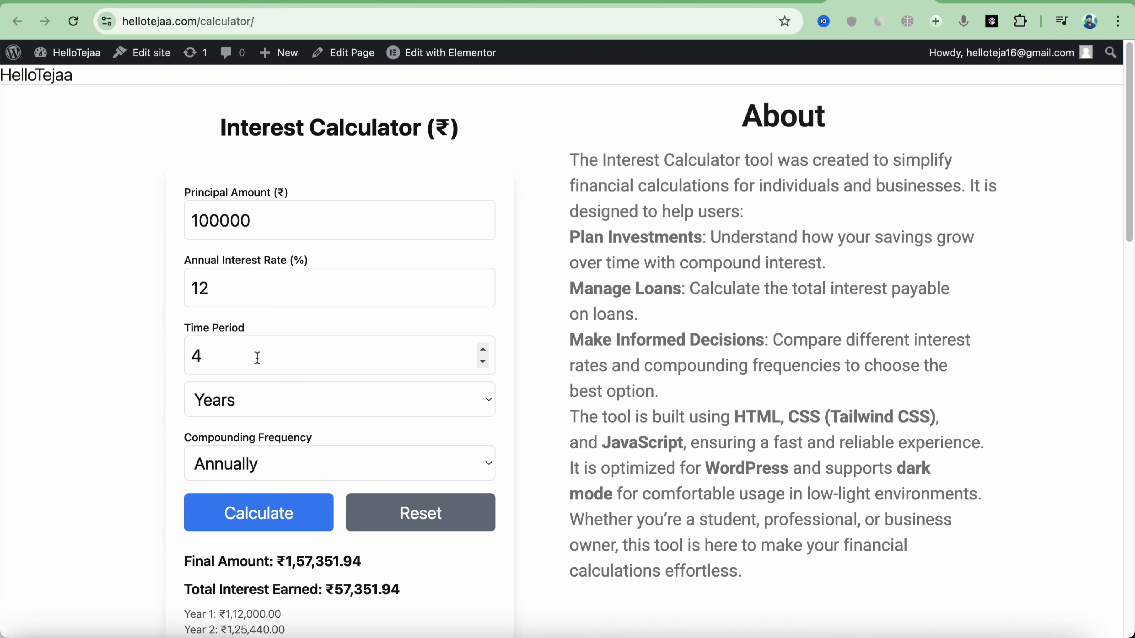
{"action": "scroll", "coordinate": [313, 387], "scroll_direction": "down", "scroll_amount": 3}
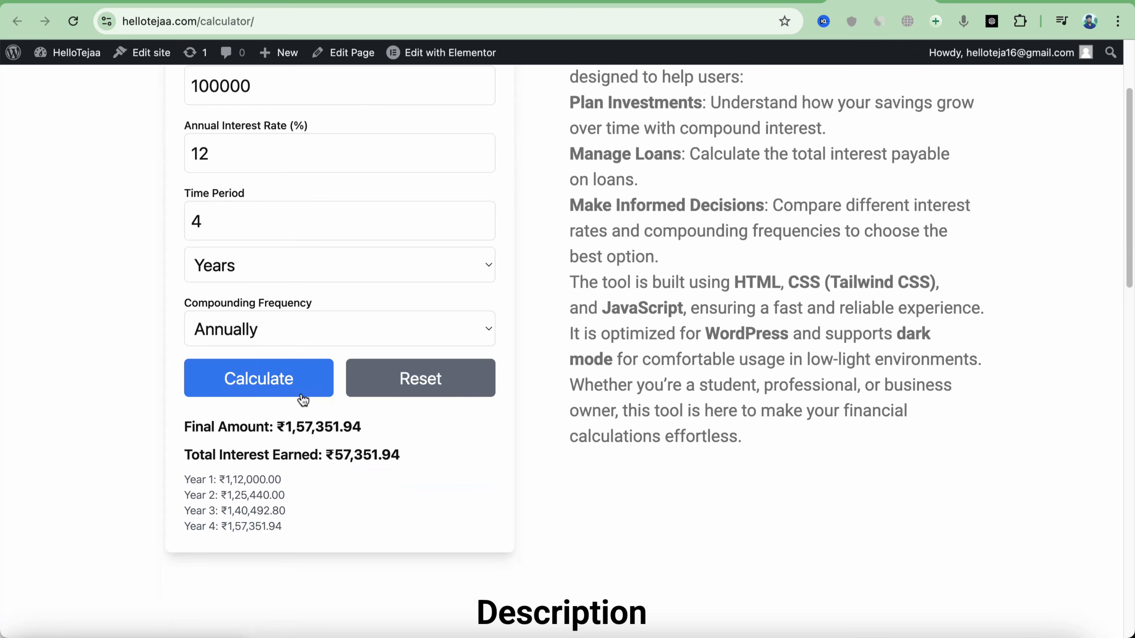
{"action": "left_click_drag", "start_coordinate": [383, 426], "coordinate": [307, 420]}
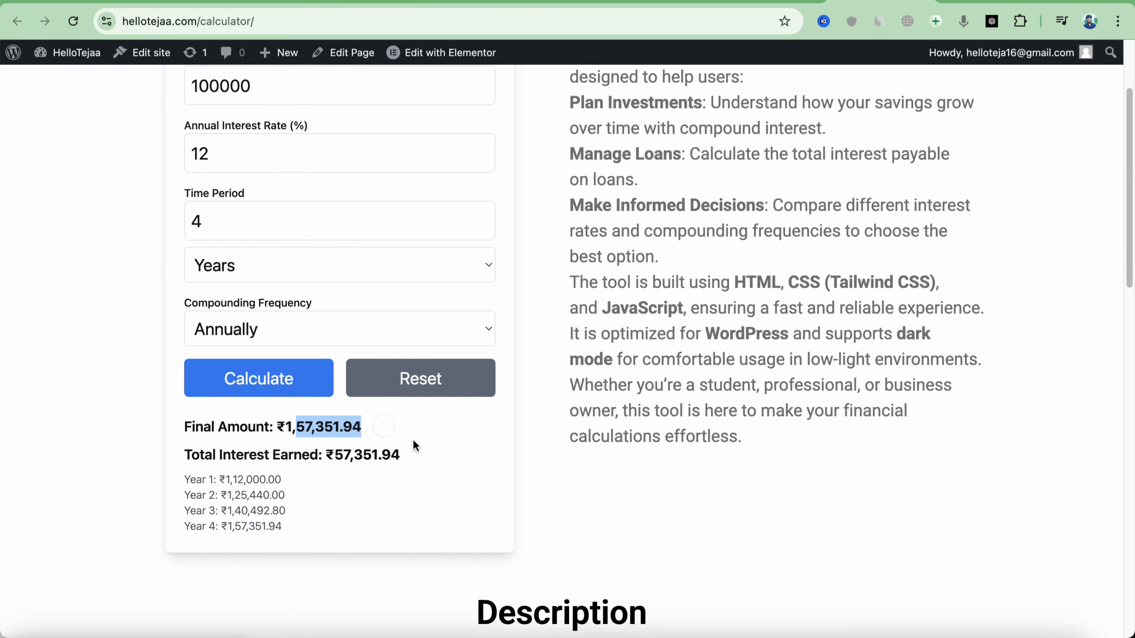
{"action": "left_click", "coordinate": [399, 479]}
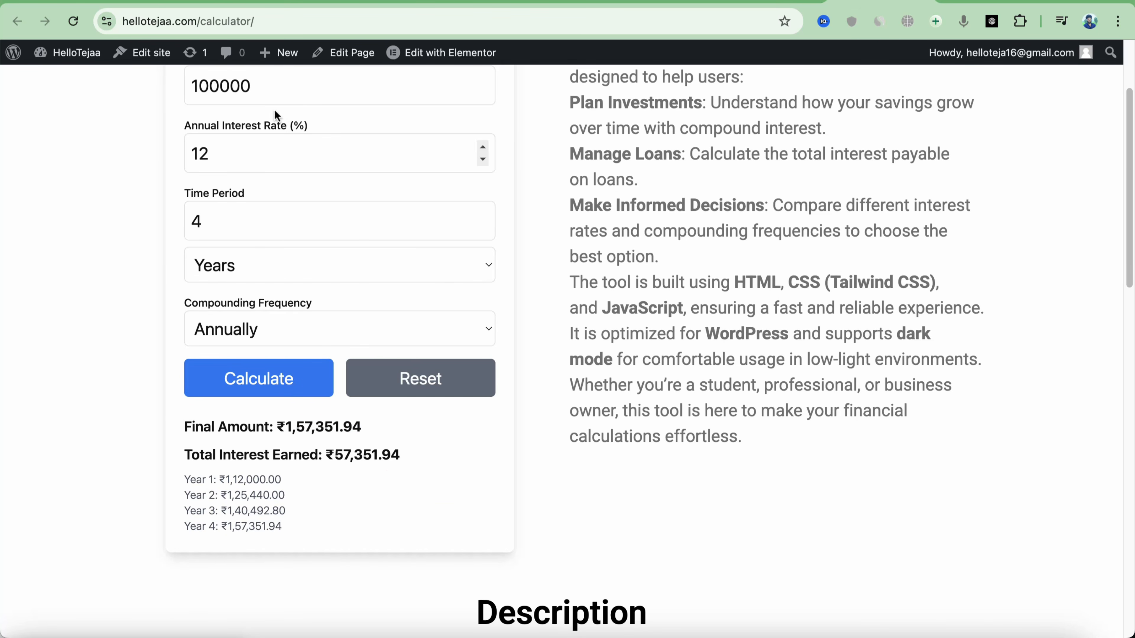
Compare with the DeepSeek chat, then review the live Calculator page again
{"action": "left_click", "coordinate": [228, 3]}
{"action": "scroll", "coordinate": [762, 331], "scroll_direction": "down", "scroll_amount": 15}
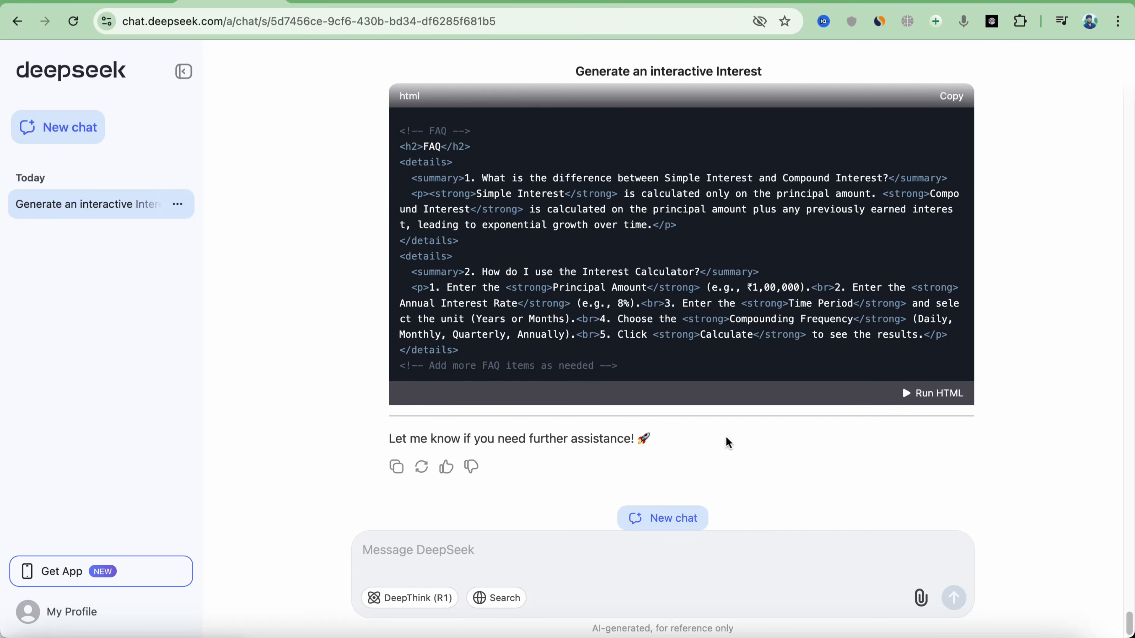
{"action": "scroll", "coordinate": [721, 440], "scroll_direction": "down", "scroll_amount": 1}
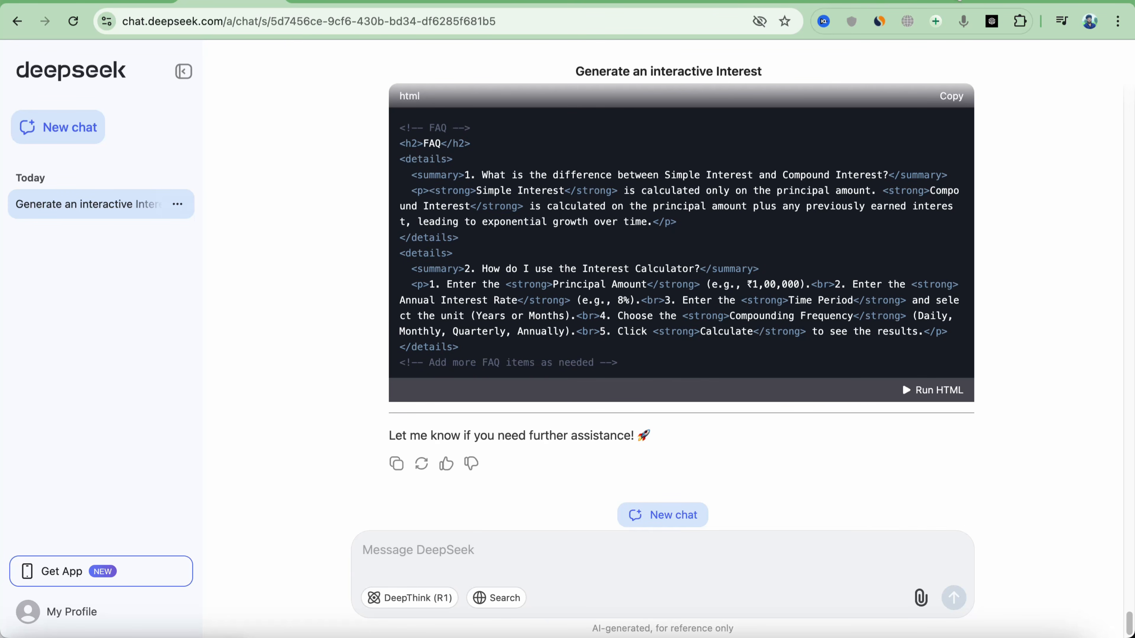
{"action": "left_click", "coordinate": [855, 2]}
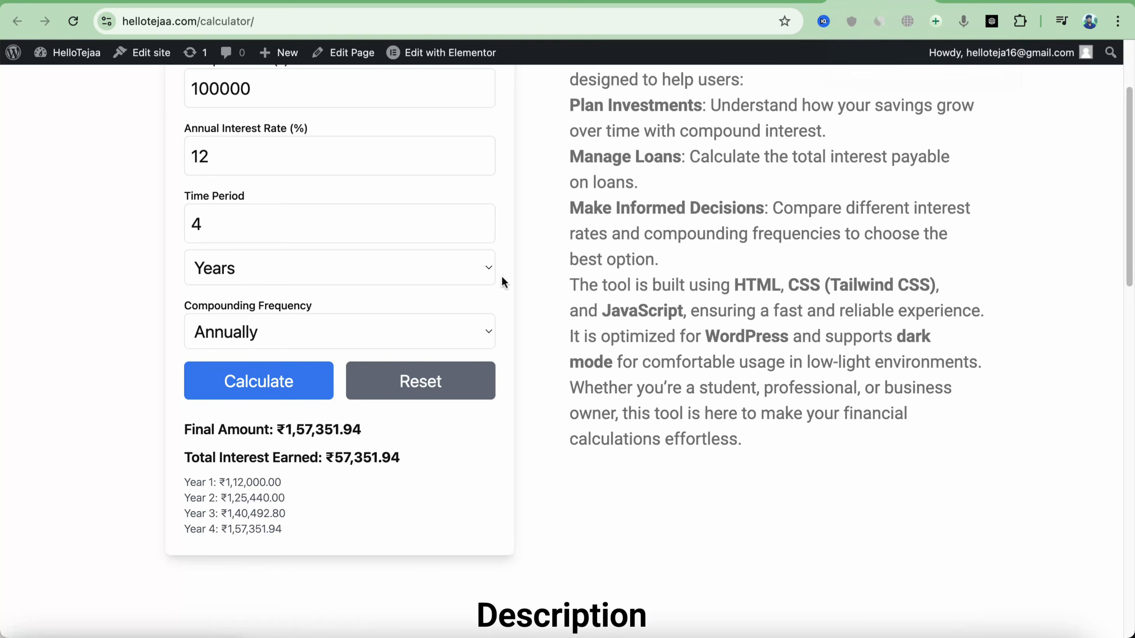
{"action": "scroll", "coordinate": [502, 276], "scroll_direction": "up", "scroll_amount": 3}
{"action": "scroll", "coordinate": [486, 190], "scroll_direction": "down", "scroll_amount": 10}
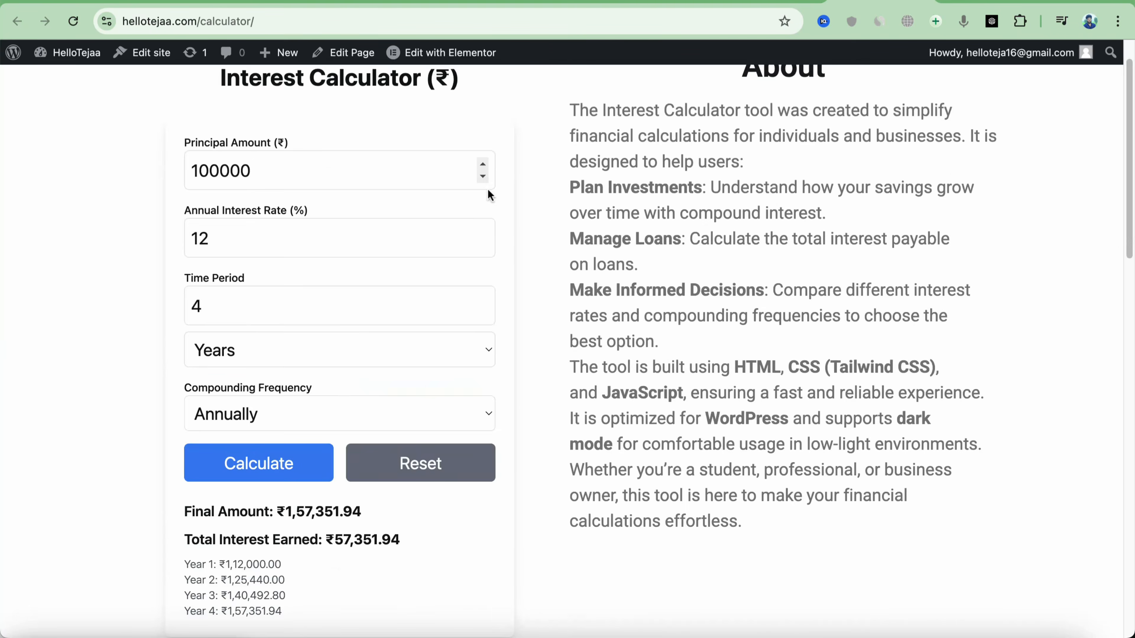
{"action": "scroll", "coordinate": [507, 250], "scroll_direction": "up", "scroll_amount": 10}
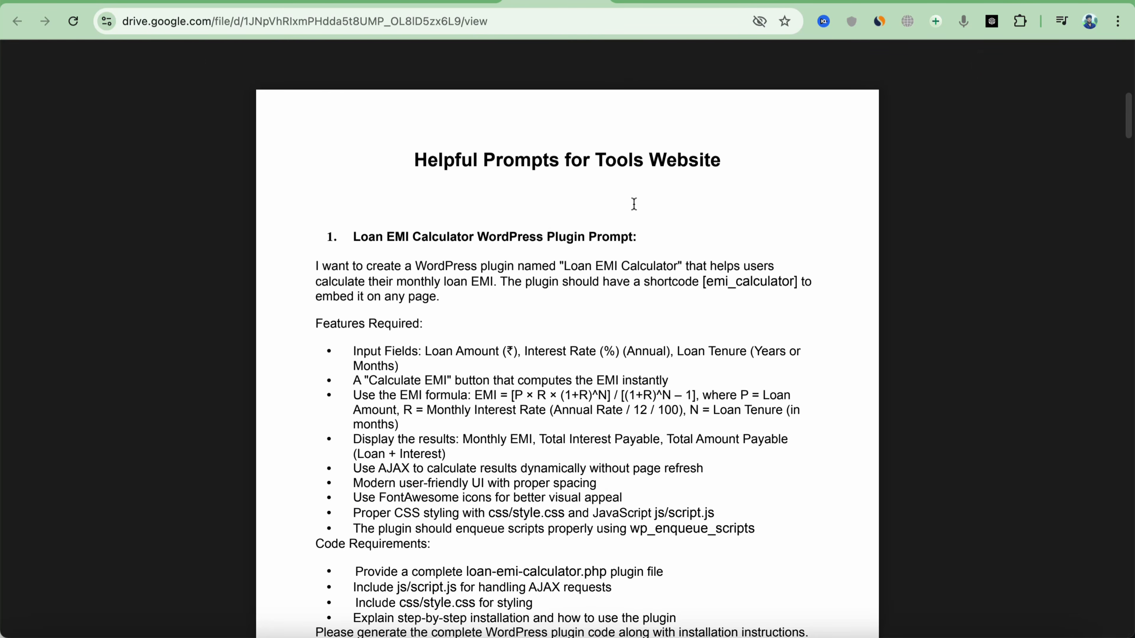
Review Deepseek Tools Prompts.pdf in the Drive viewer and download it
{"action": "scroll", "coordinate": [600, 241], "scroll_direction": "down", "scroll_amount": 10}
{"action": "scroll", "coordinate": [600, 241], "scroll_direction": "down", "scroll_amount": 15}
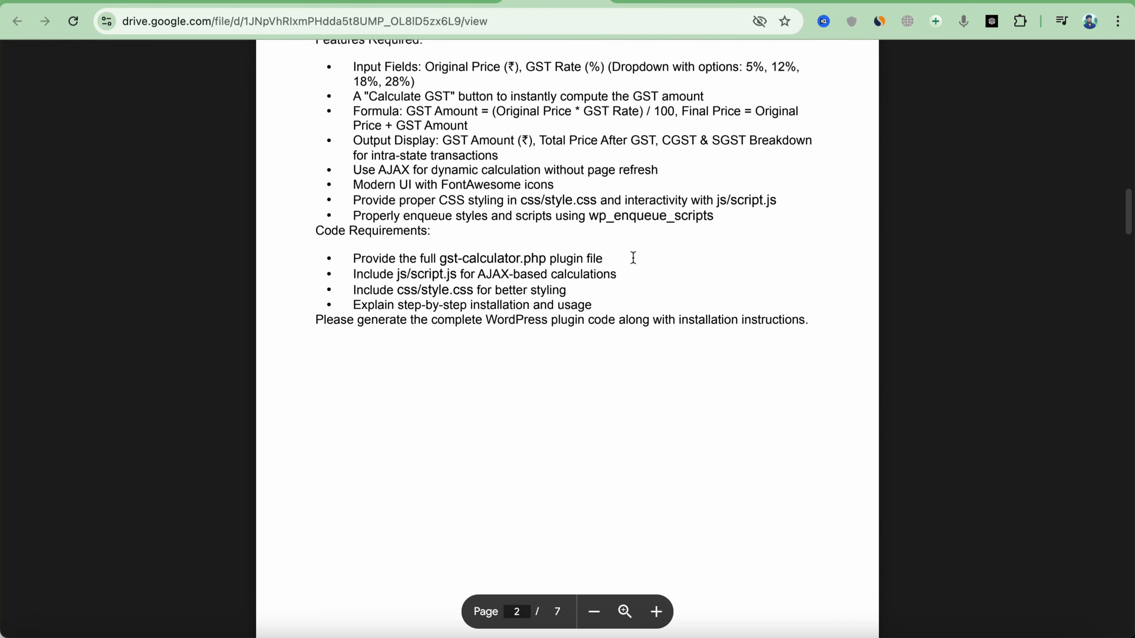
{"action": "scroll", "coordinate": [631, 259], "scroll_direction": "down", "scroll_amount": 20}
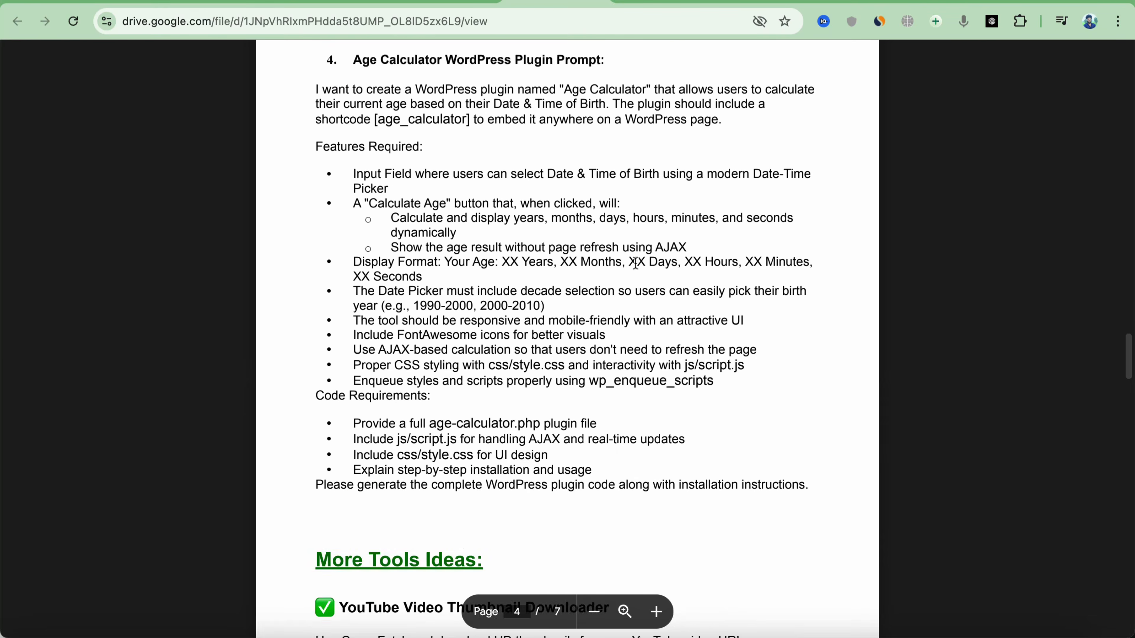
{"action": "scroll", "coordinate": [640, 264], "scroll_direction": "up", "scroll_amount": 20}
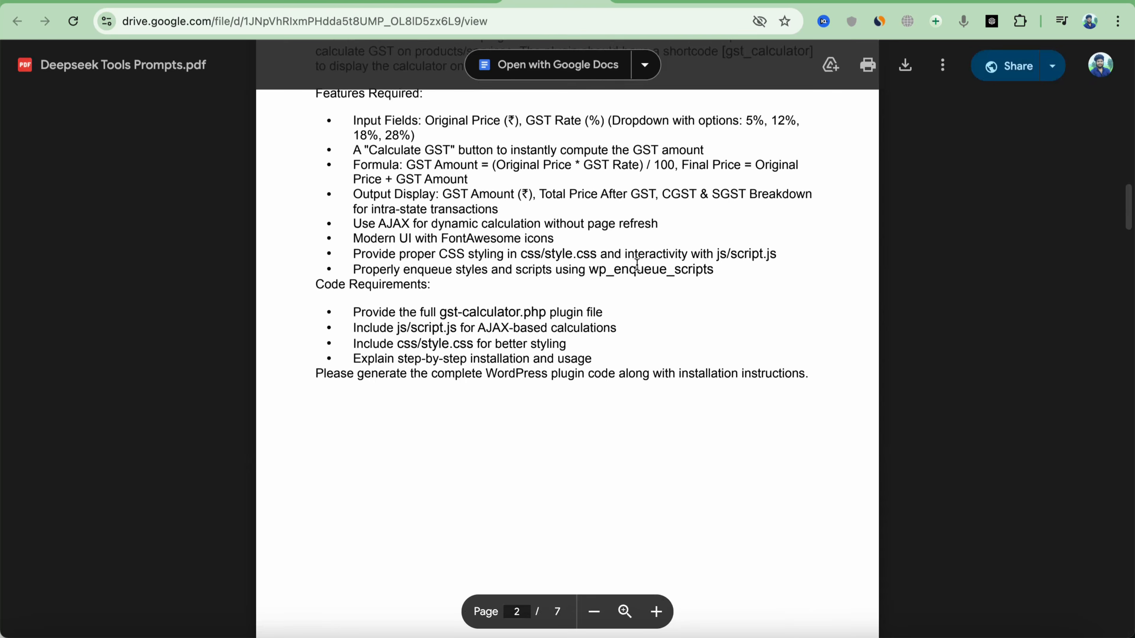
{"action": "scroll", "coordinate": [637, 265], "scroll_direction": "up", "scroll_amount": 5}
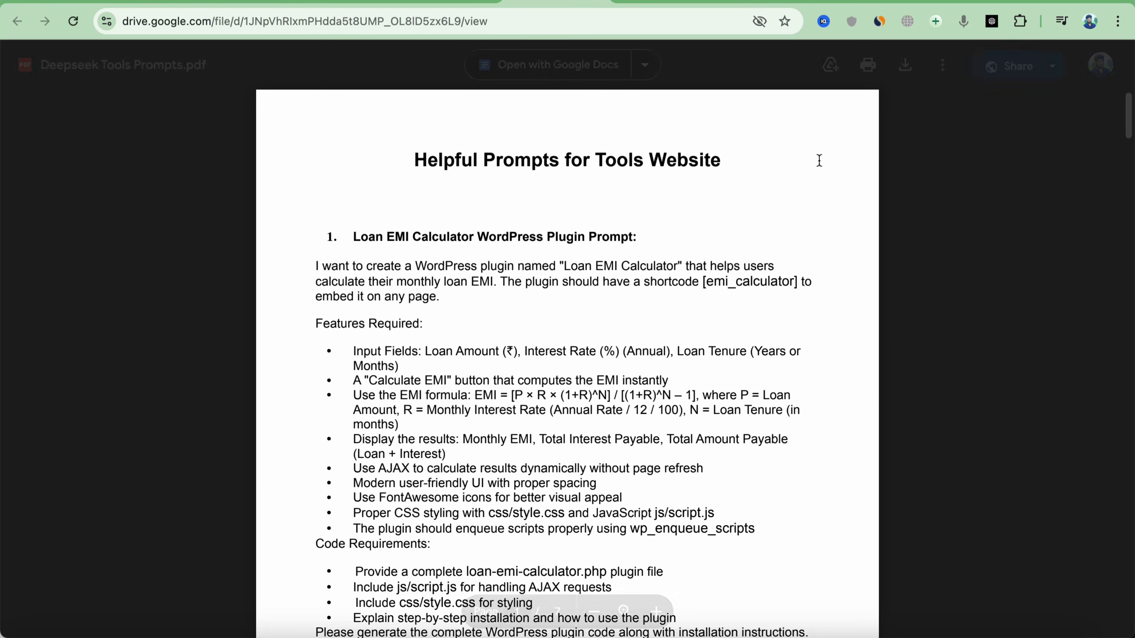
{"action": "left_click", "coordinate": [903, 67]}
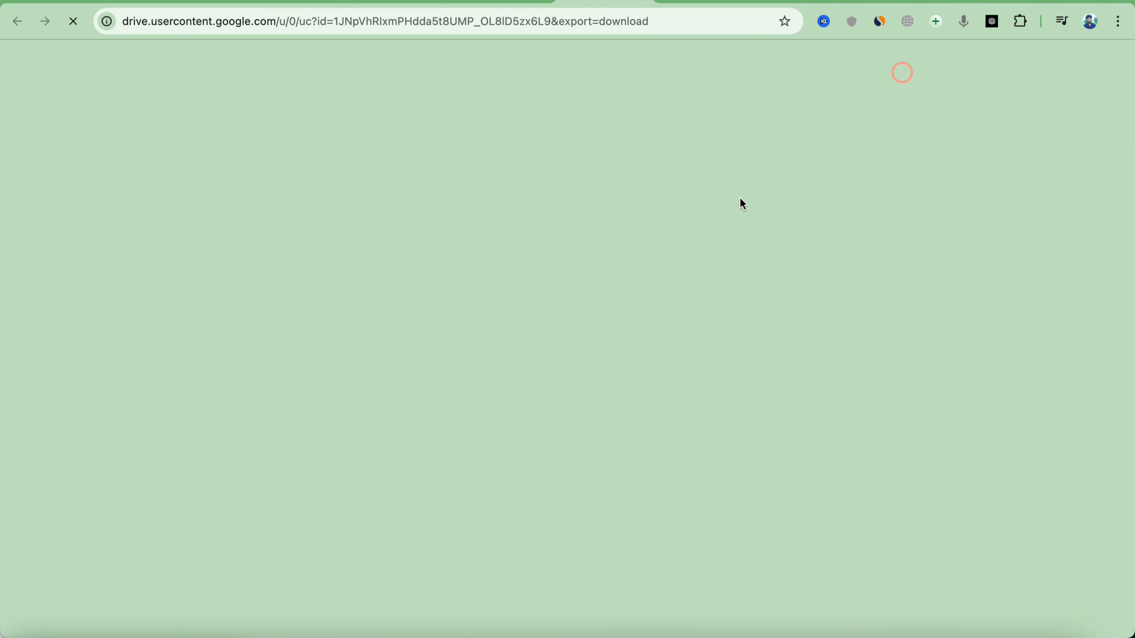